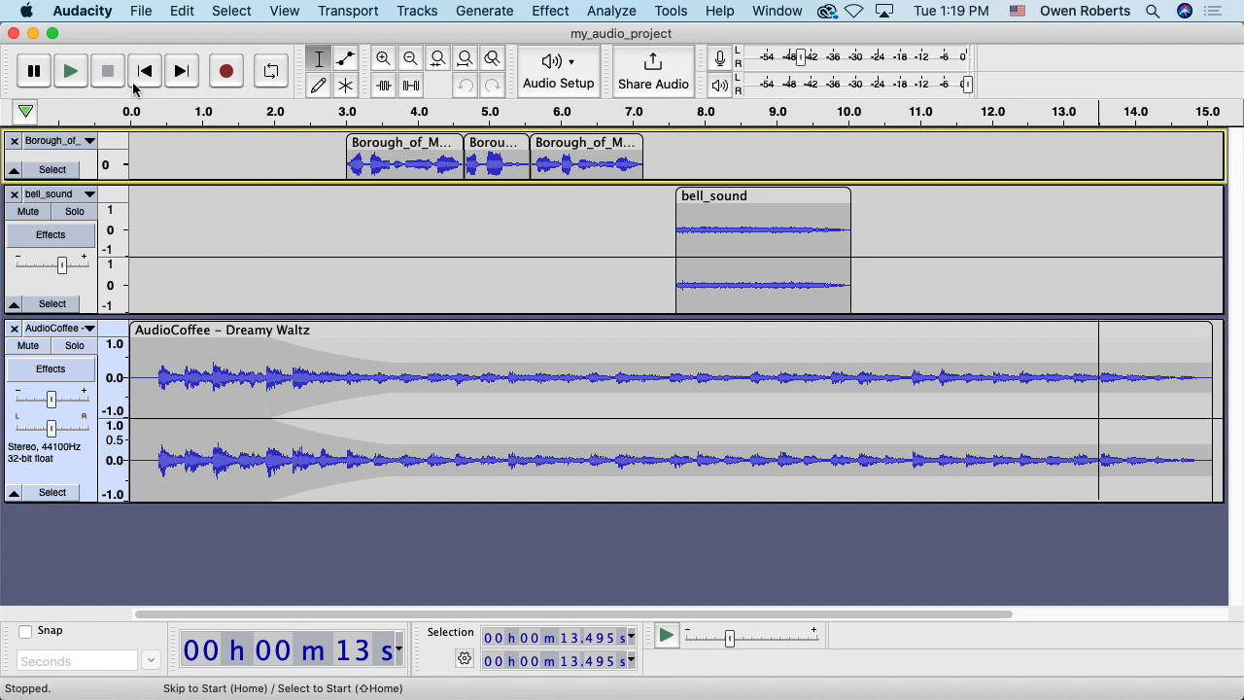
Step: Play the mix near the 13.5 s cursor, return to the beginning, and listen to the project from the start
click(72, 73)
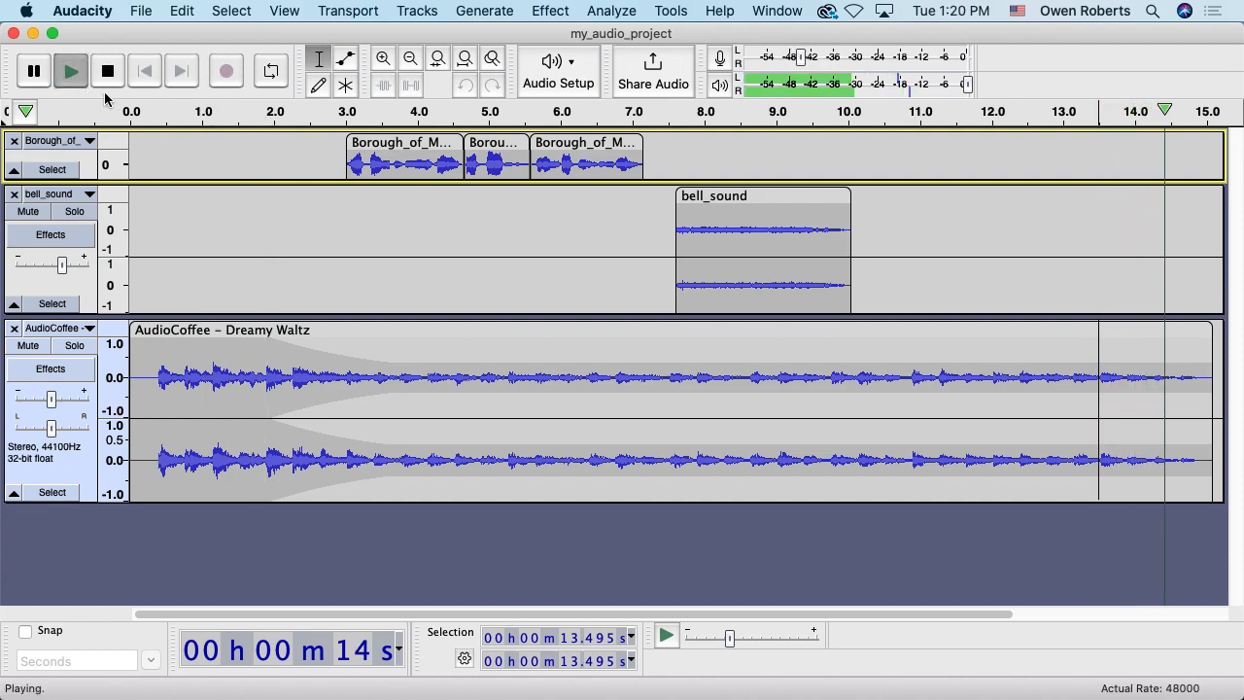
click(108, 71)
click(145, 70)
click(84, 72)
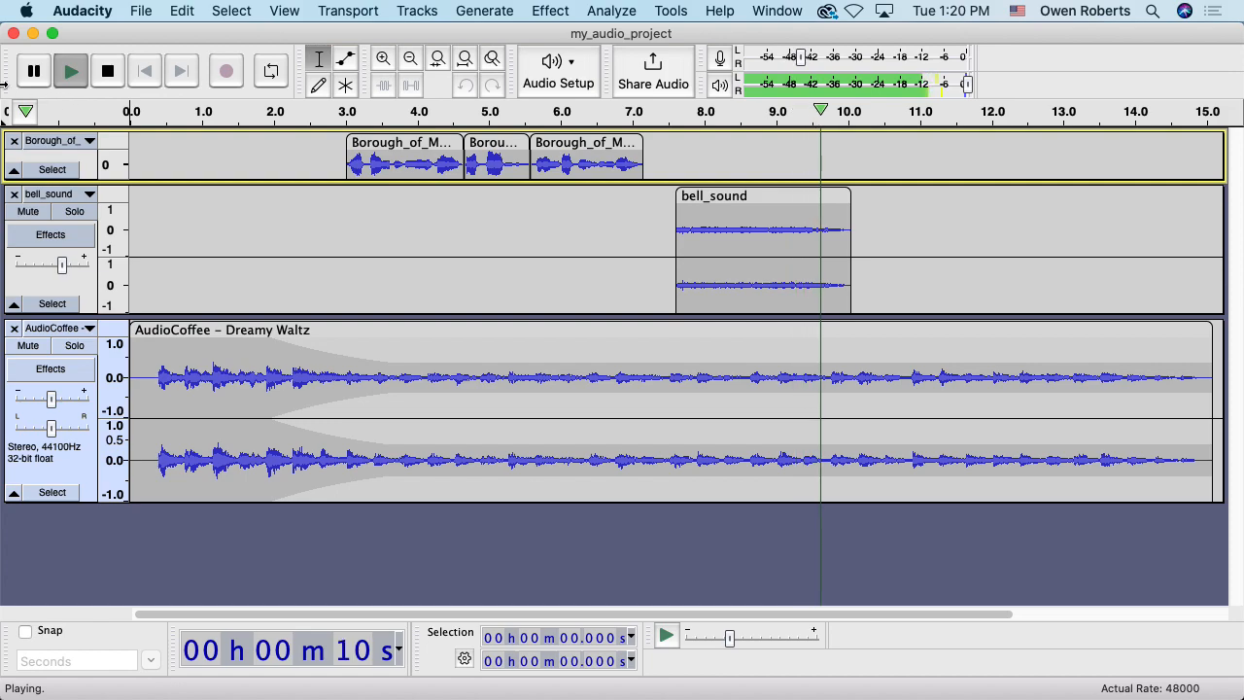
click(105, 80)
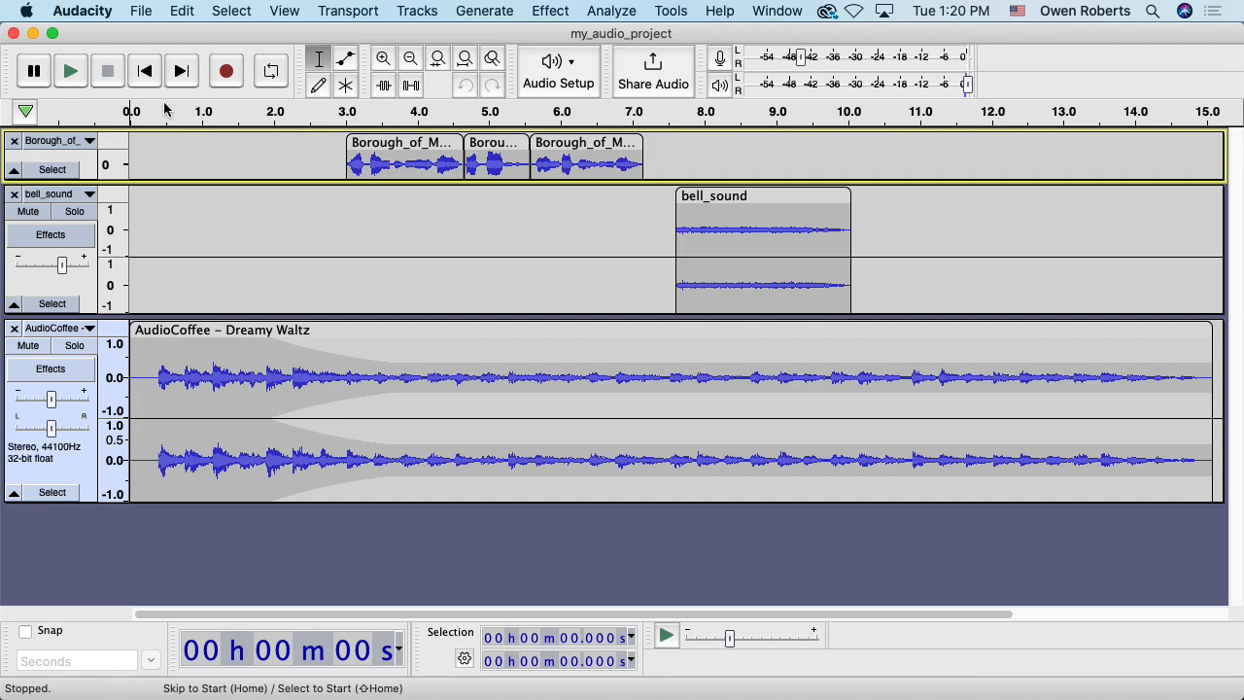
Step: Make the voice track taller, view the project files in the Audio Portrait of a Place folder in Finder, and return to Audacity
drag(214, 183, 209, 291)
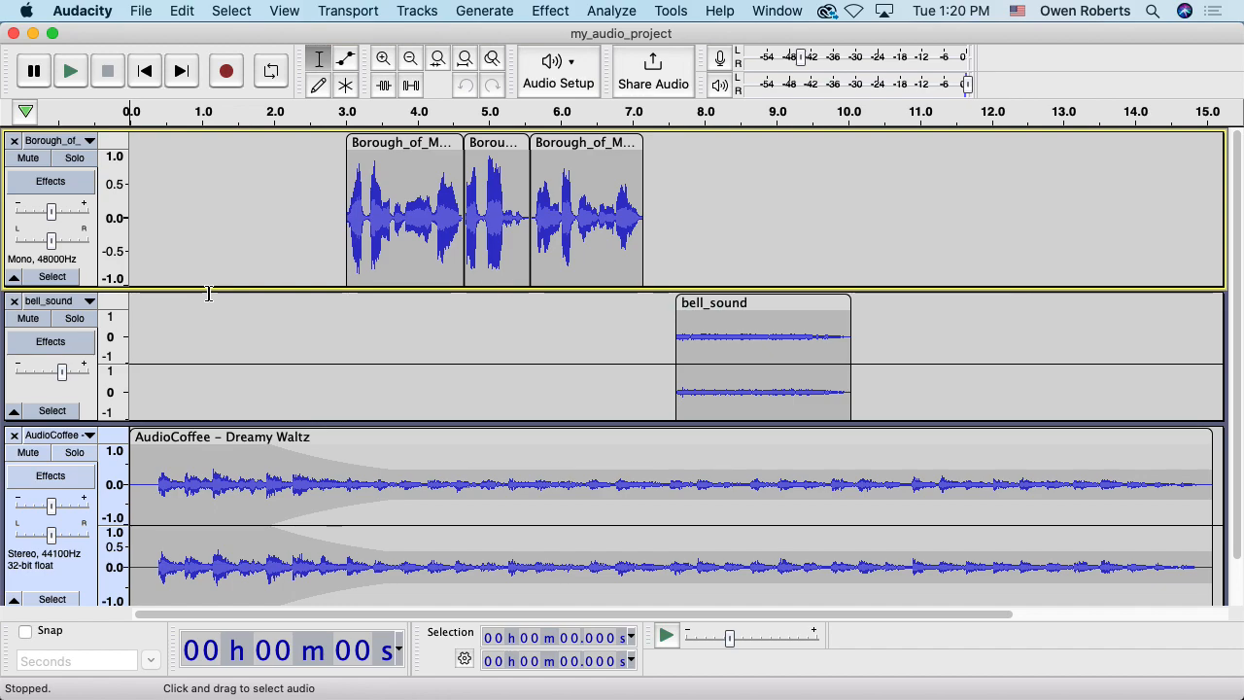
key(super+Tab)
key(super+Tab)
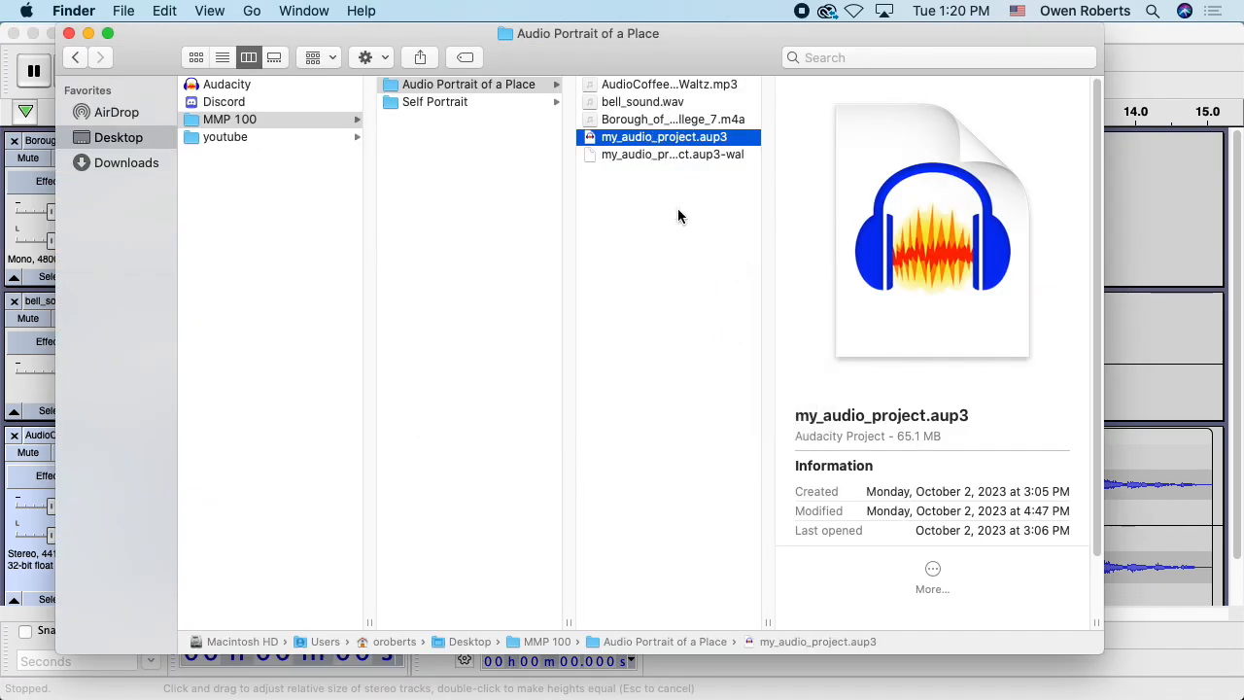
key(super+Tab)
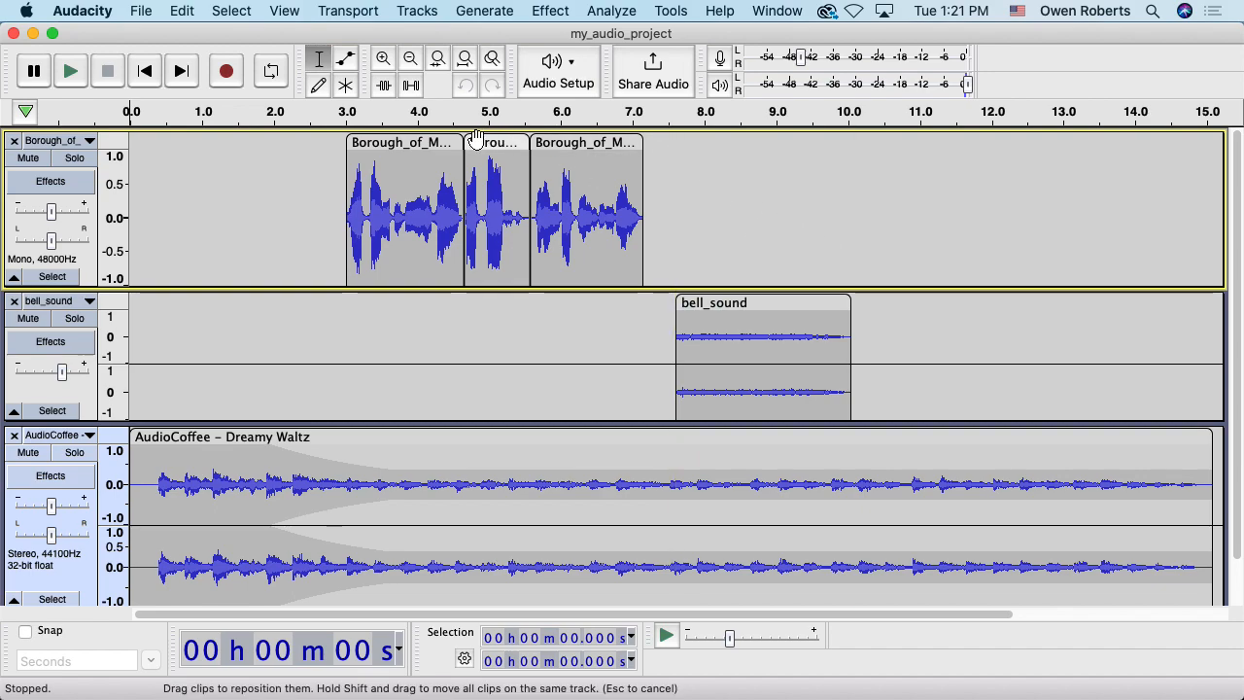
click(80, 142)
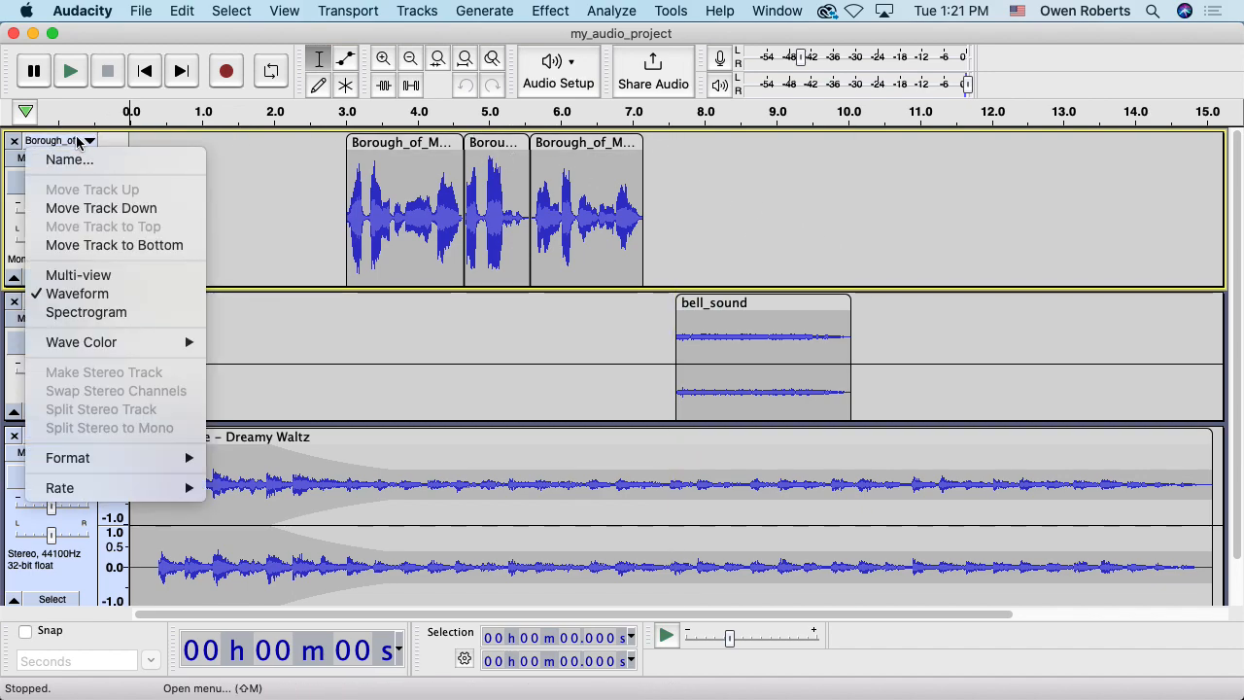
click(79, 142)
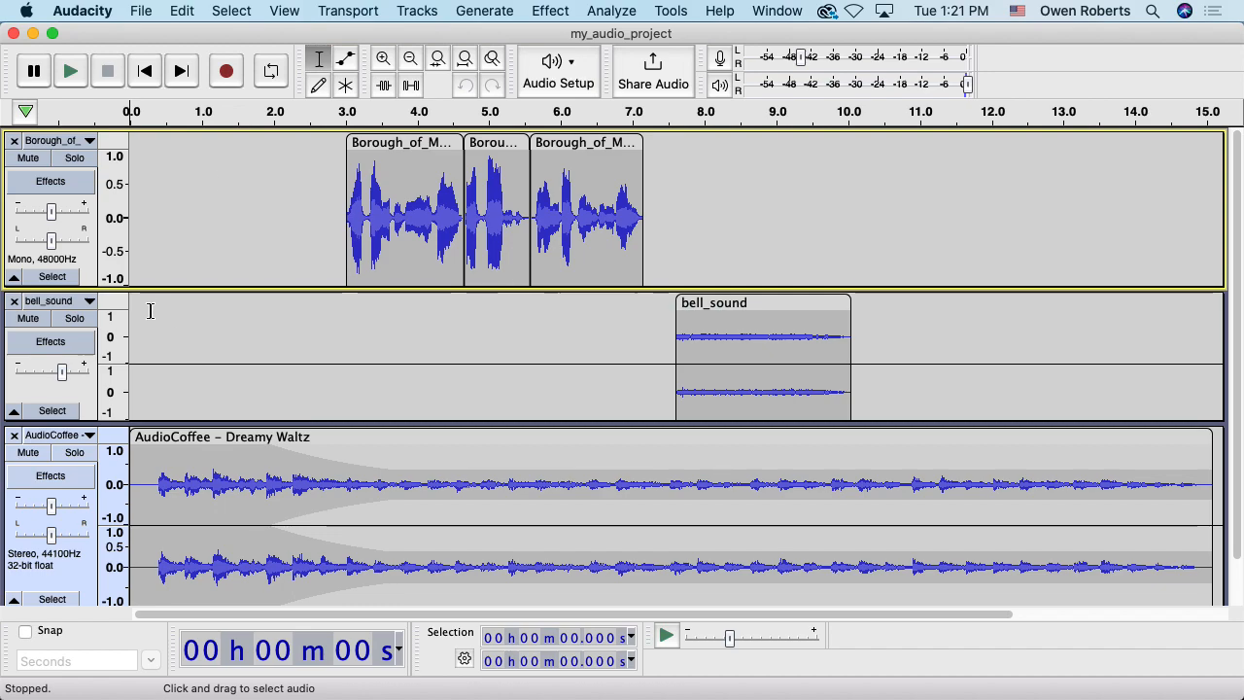
click(85, 142)
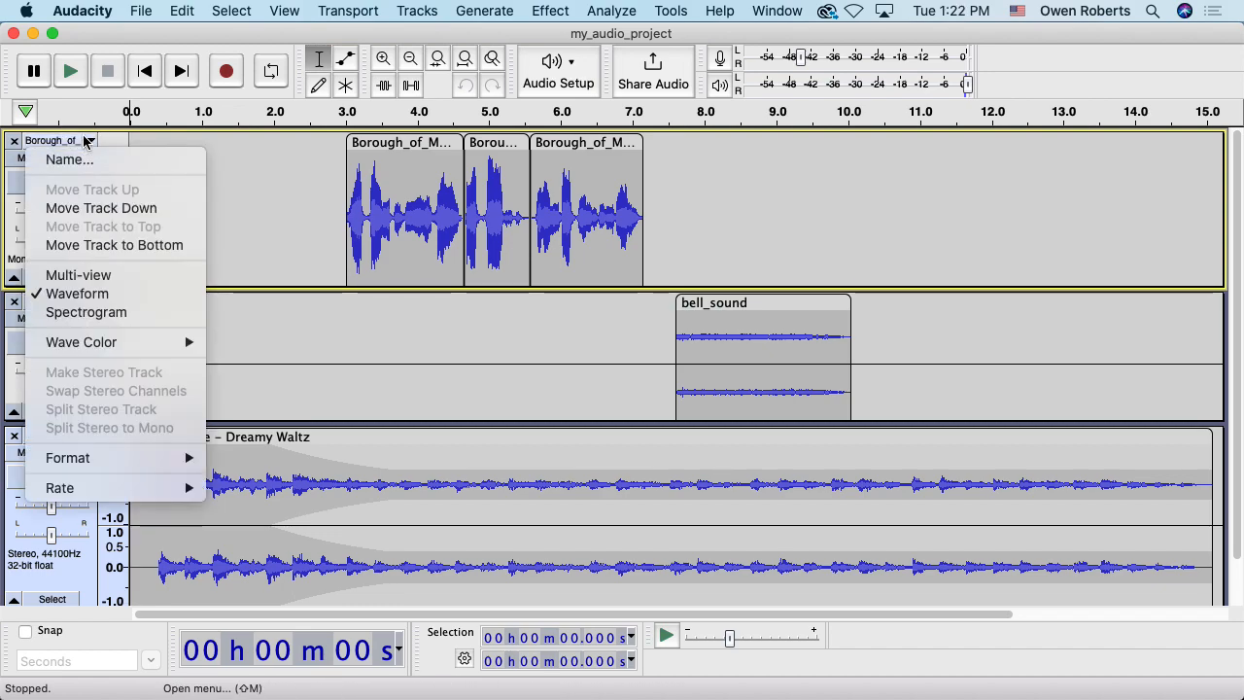
click(85, 142)
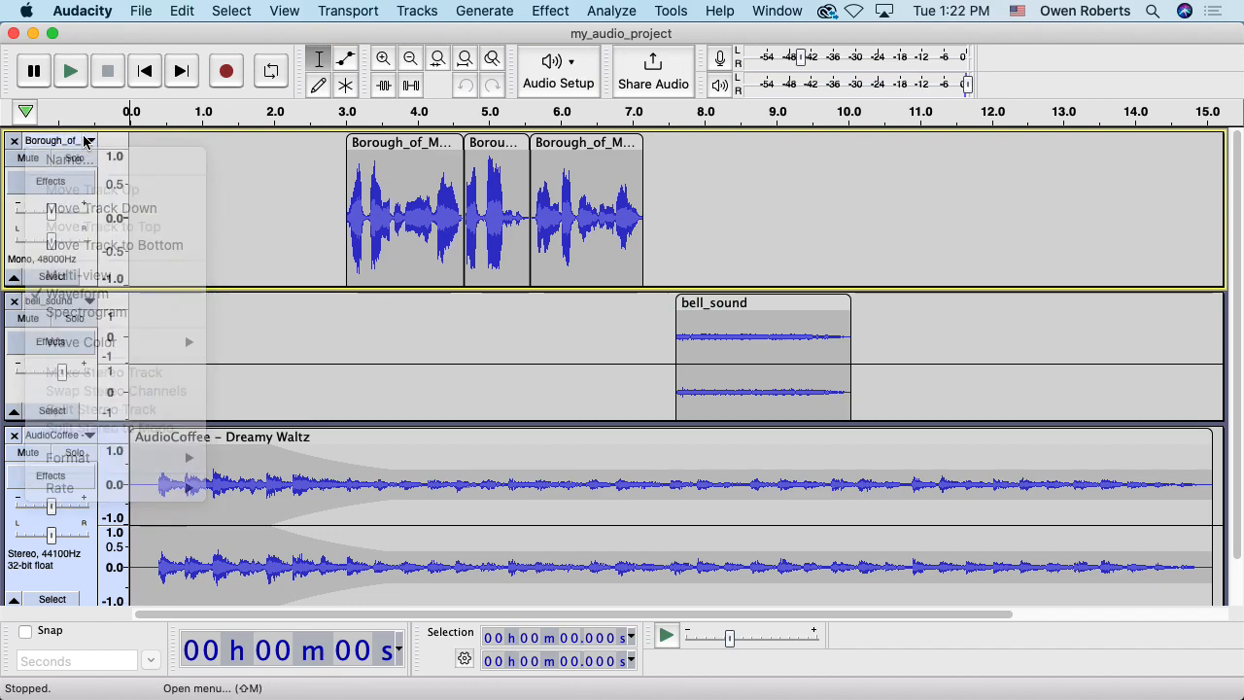
Step: Add a new mono track to the project
click(285, 10)
mouse_move(410, 13)
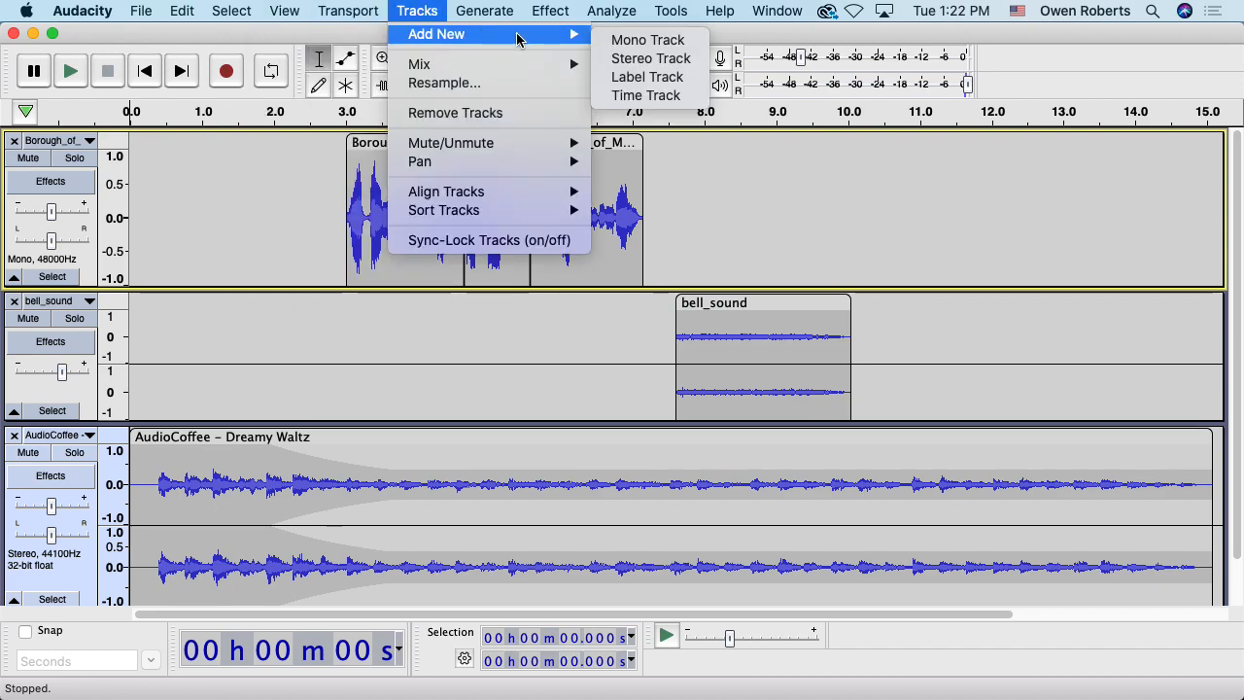
mouse_move(452, 5)
mouse_move(436, 33)
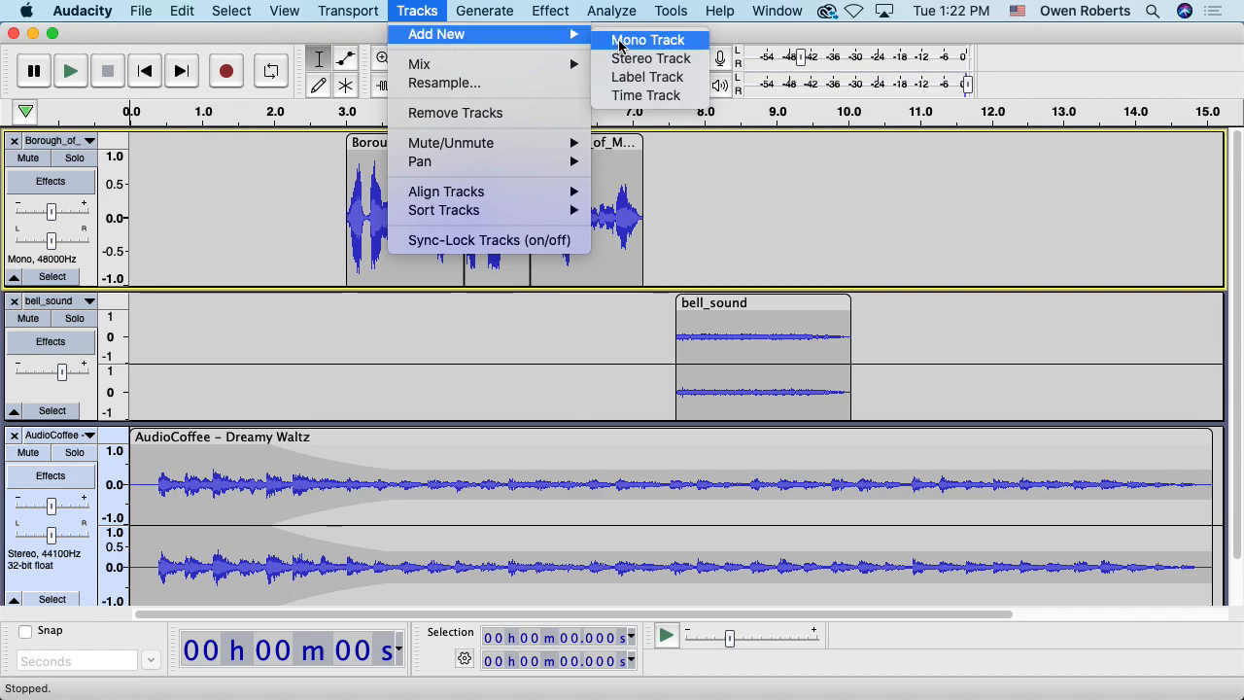
click(622, 39)
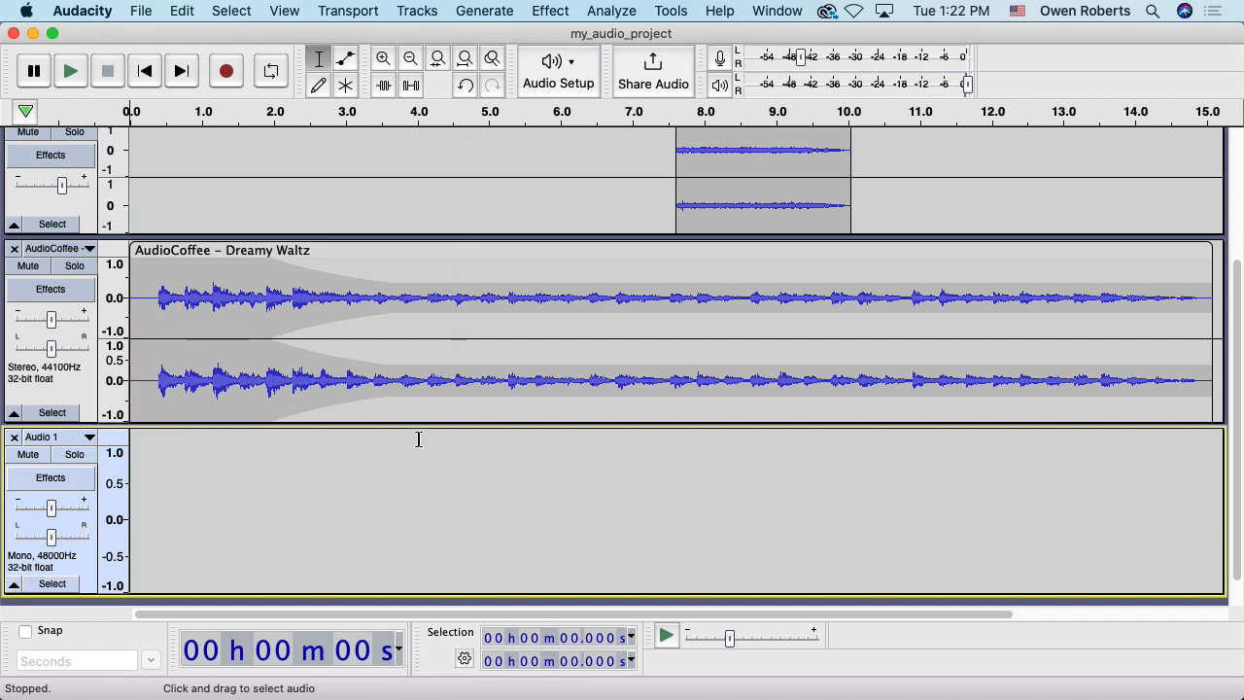
Step: Copy the three voice clips from the original voice track and paste them at about 3.0 s in the empty mono track
drag(430, 421, 417, 220)
drag(672, 160, 348, 155)
key(super+c)
click(349, 425)
key(super+v)
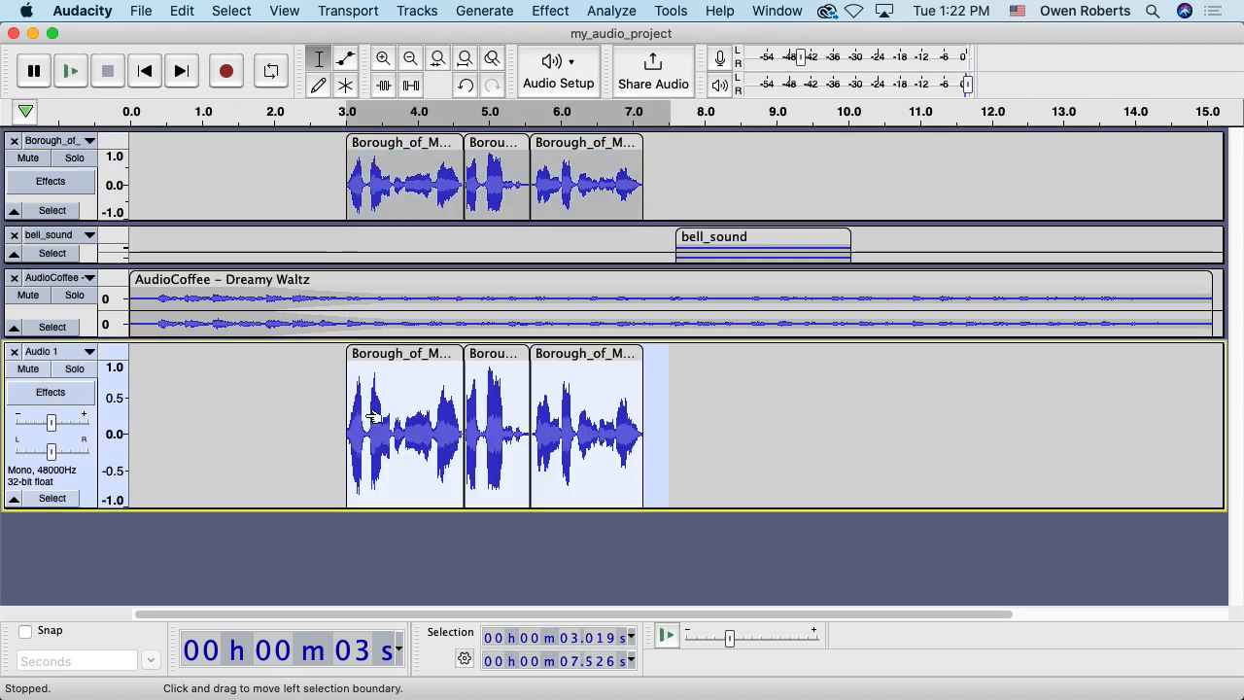
Step: Mute the original voice track and play the mix from about 2.8 s to hear the pasted copy
click(27, 157)
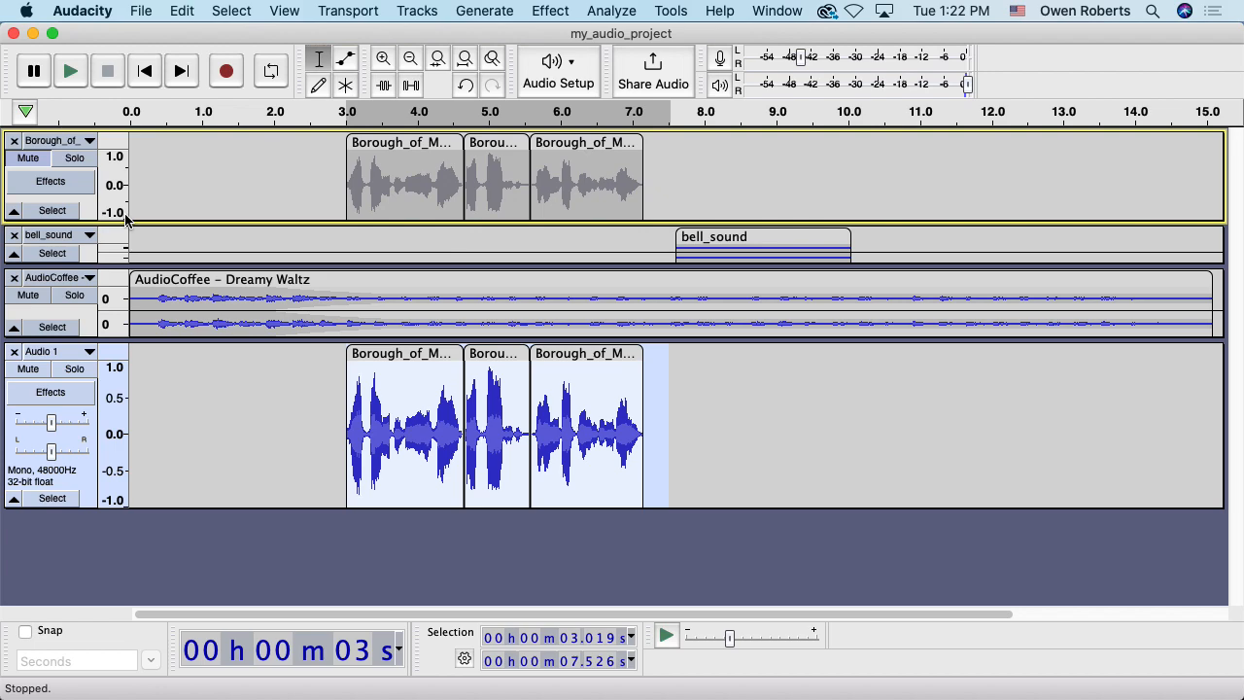
click(334, 362)
key(space)
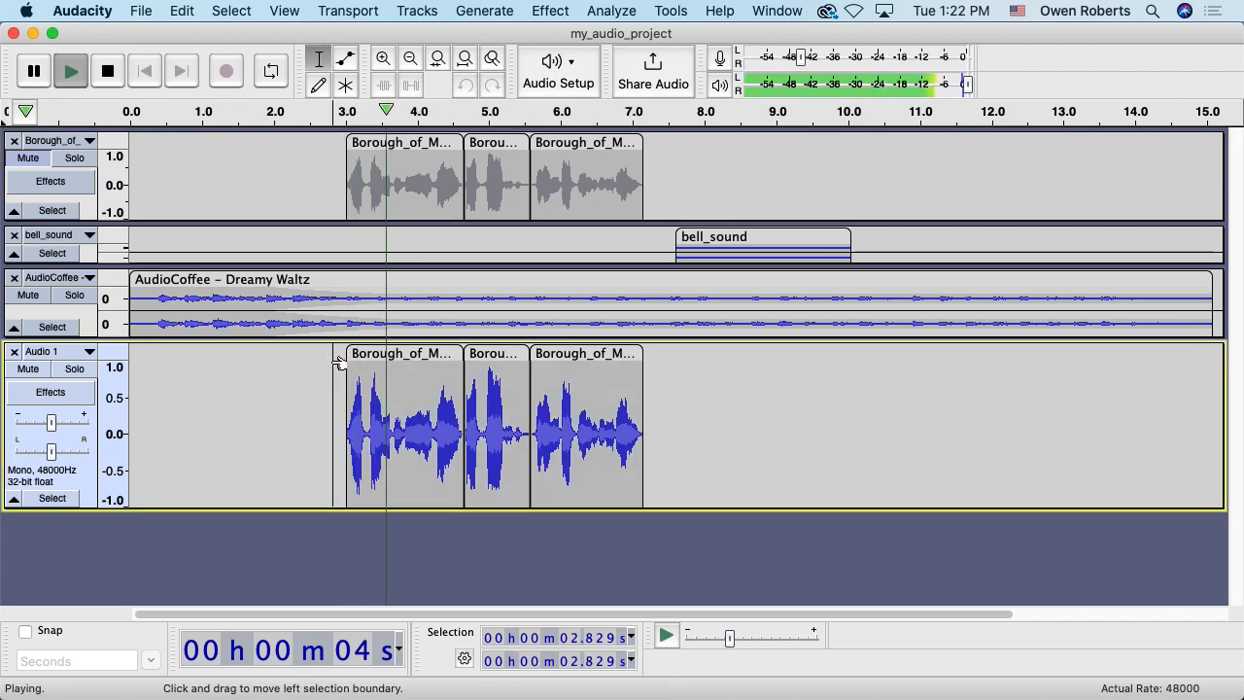
key(space)
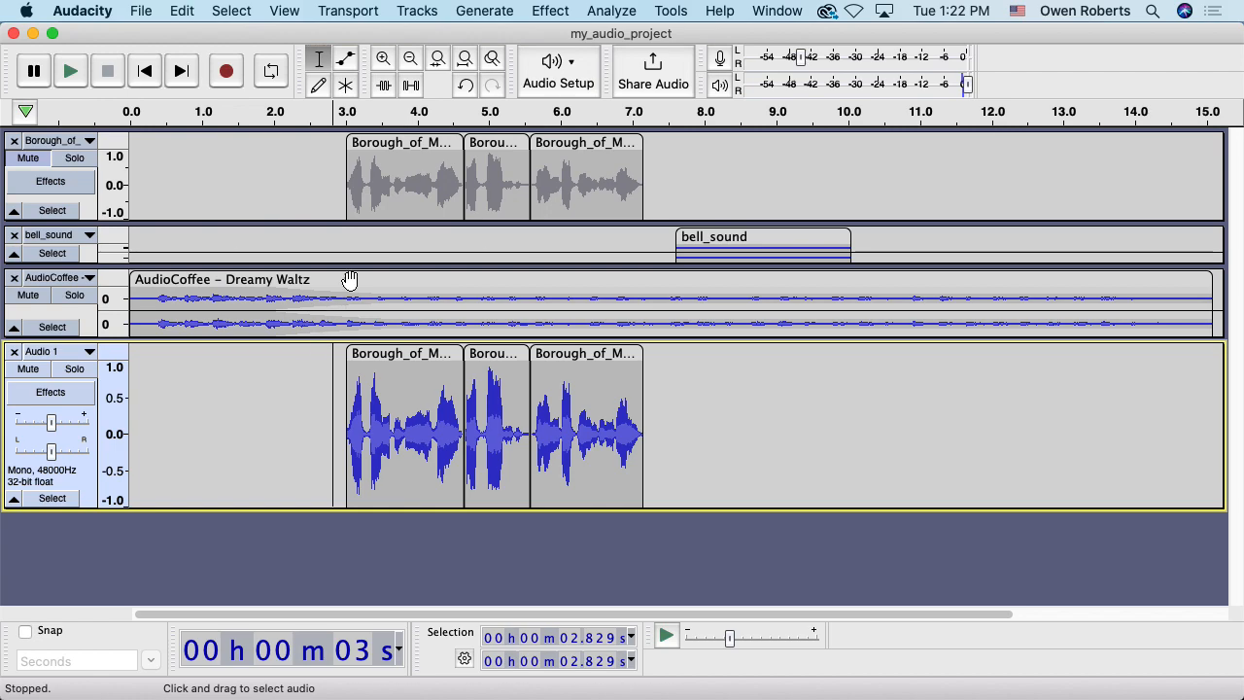
Step: Solo the pasted voice track, listen to it from about 2.9 s, and switch solo off again
drag(325, 222, 265, 184)
click(66, 333)
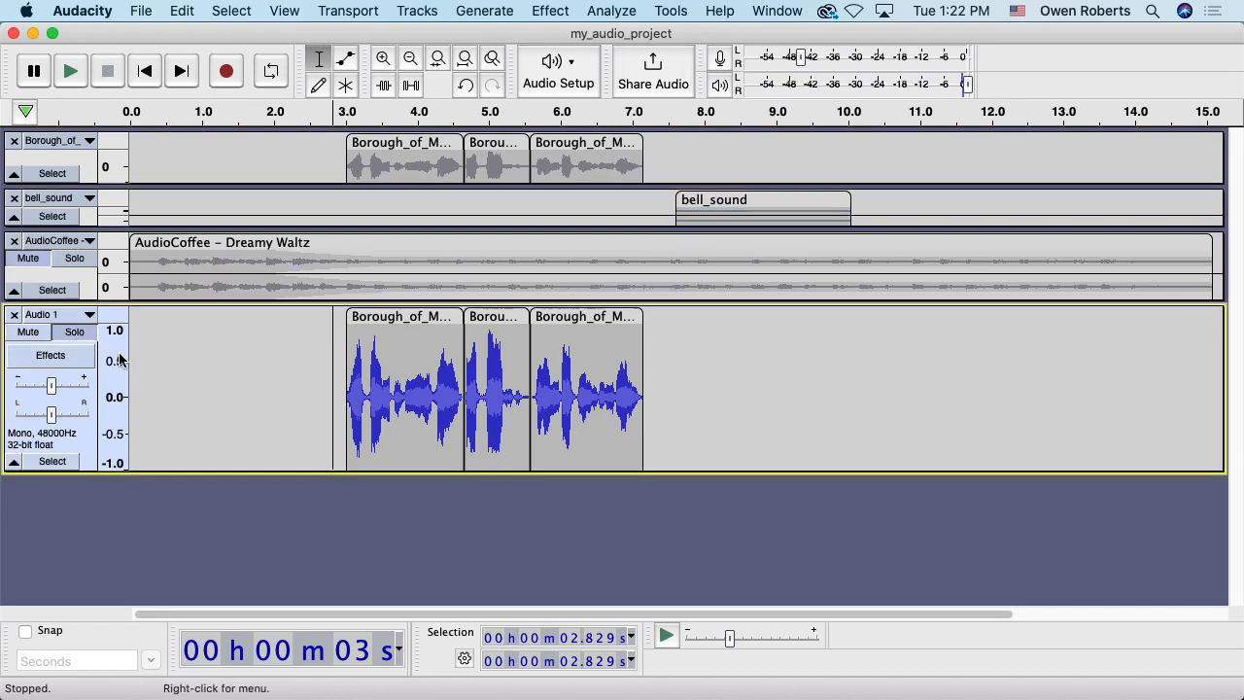
click(337, 348)
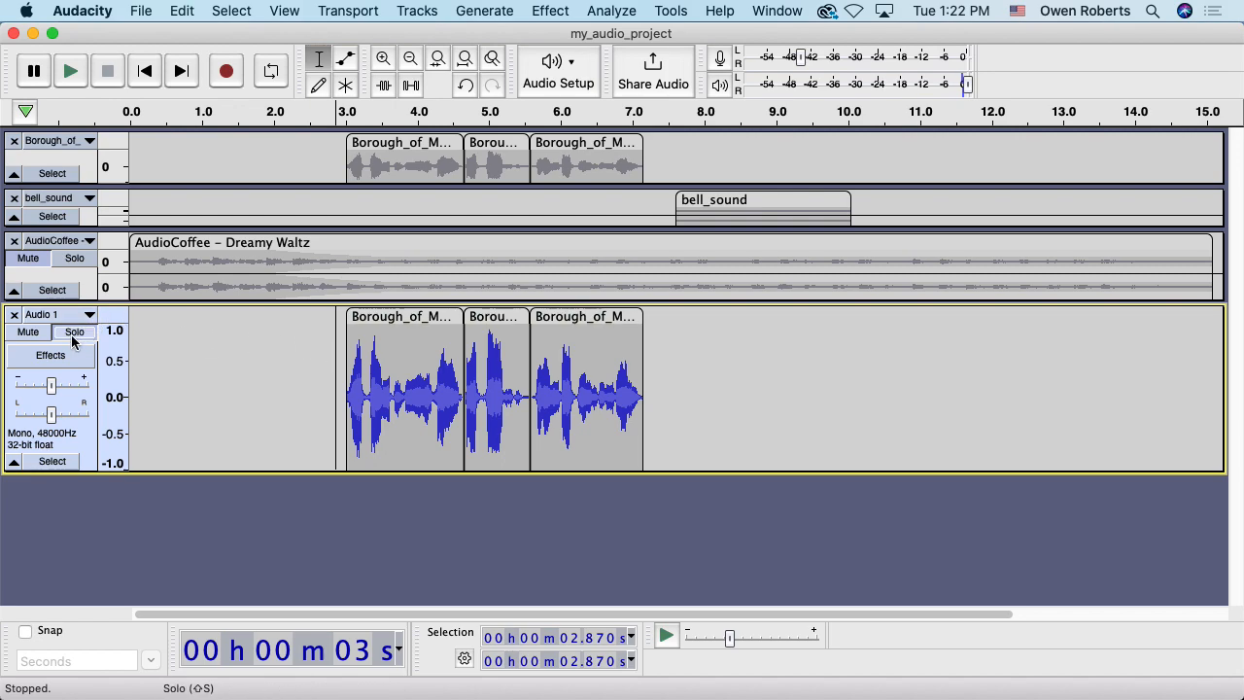
click(340, 364)
key(space)
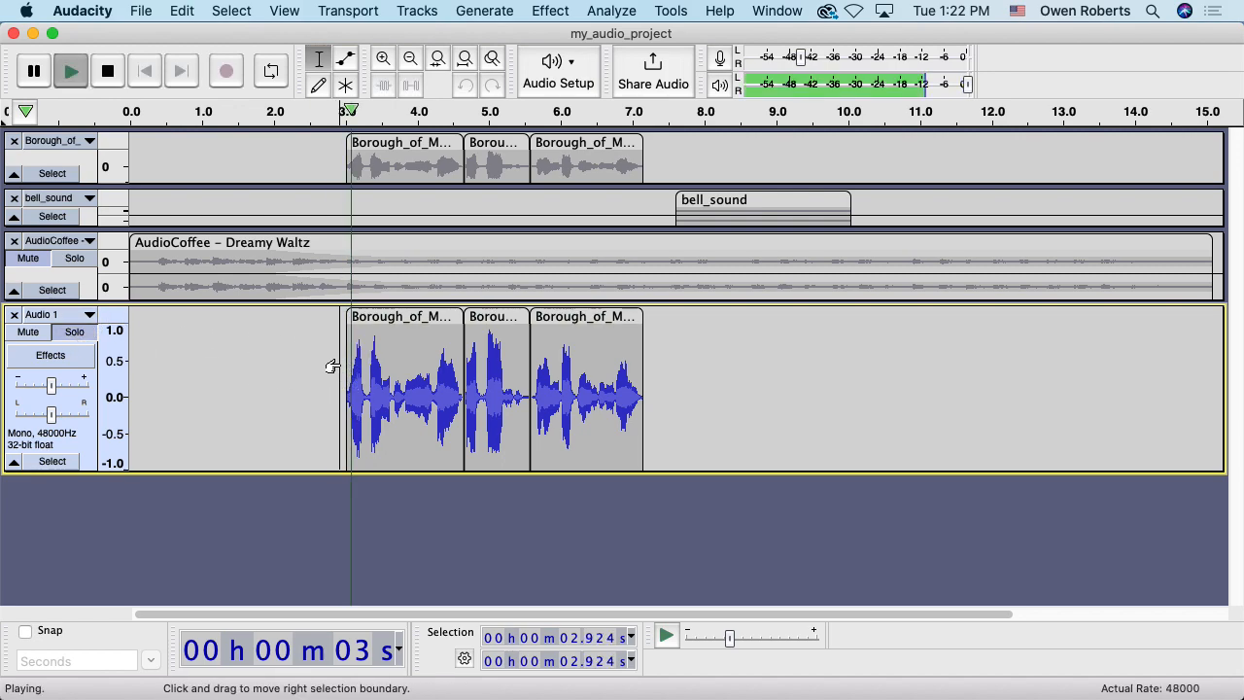
key(space)
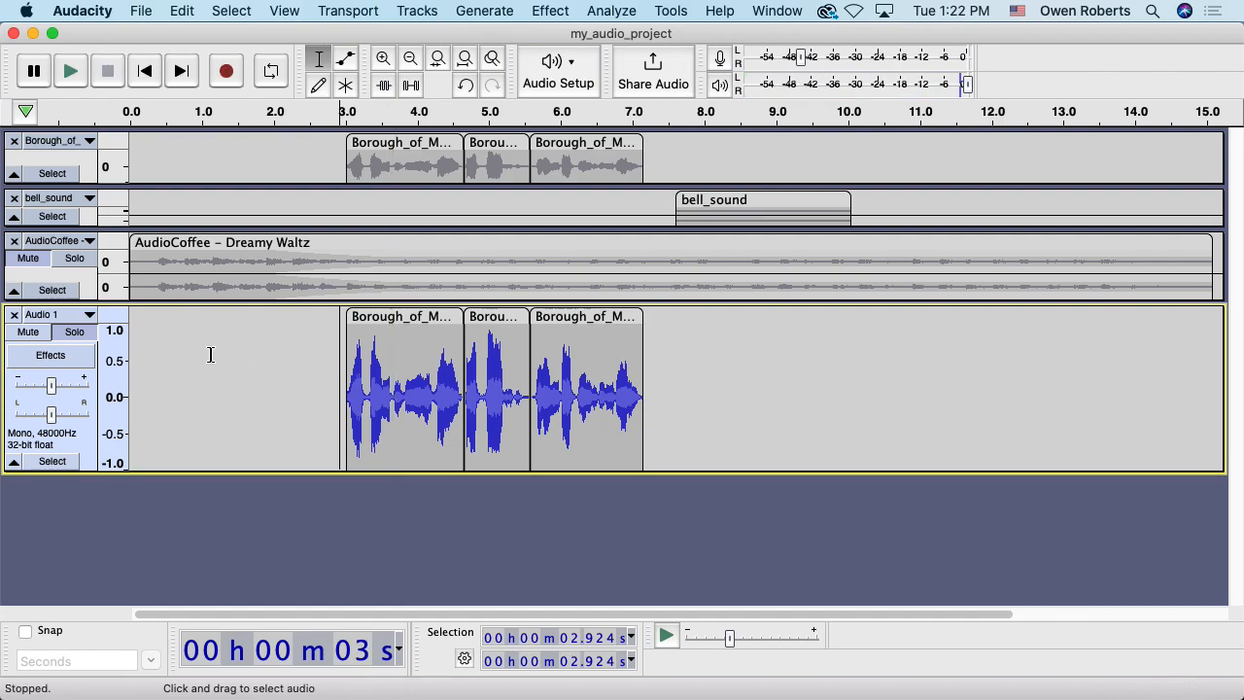
click(68, 333)
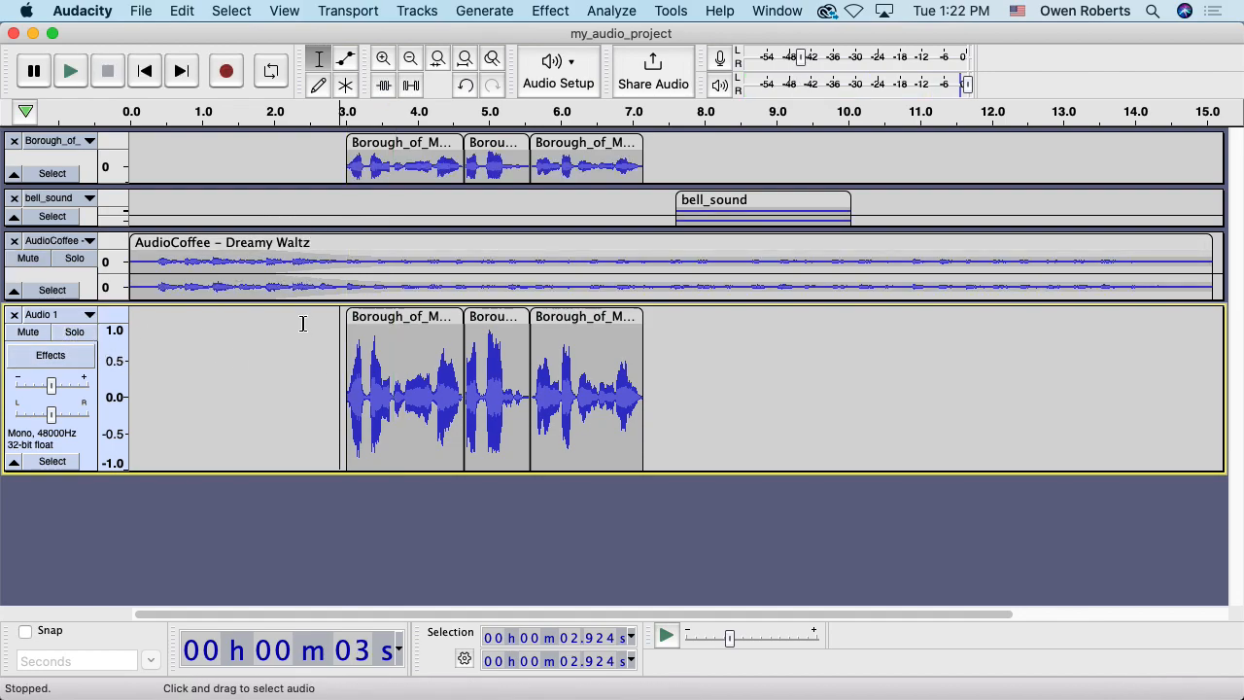
Step: Play all tracks together from about 2.8 s to hear both voice tracks at once
click(334, 335)
key(space)
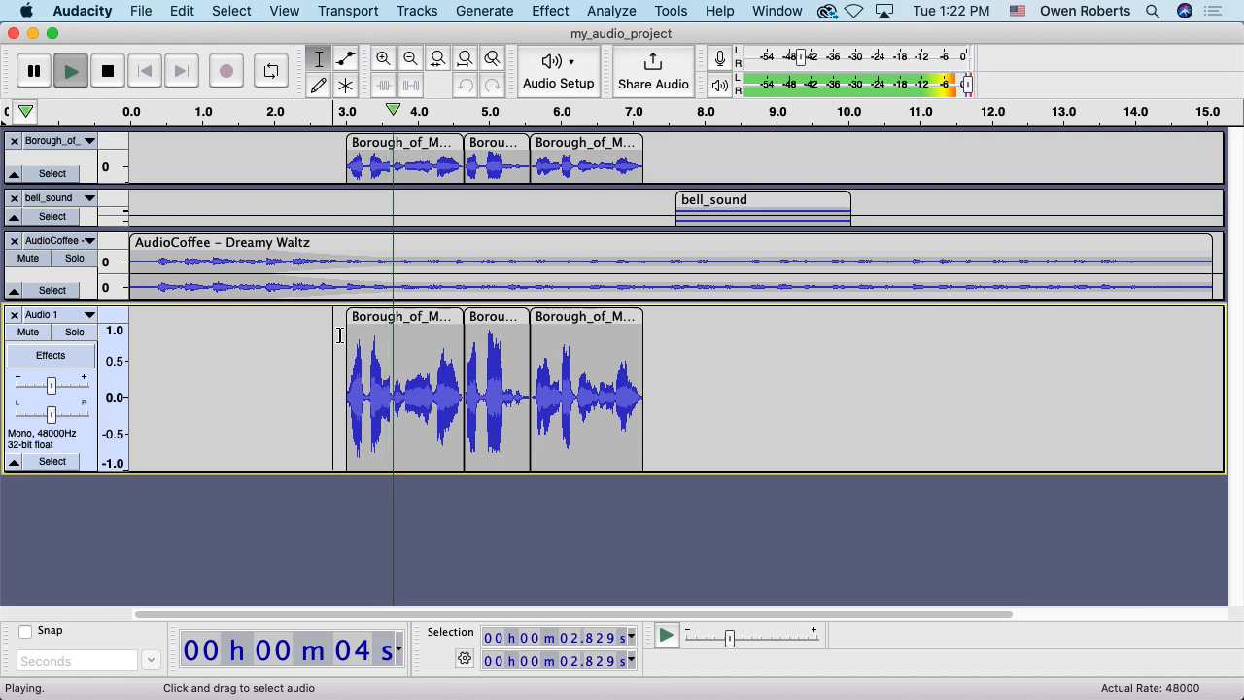
key(space)
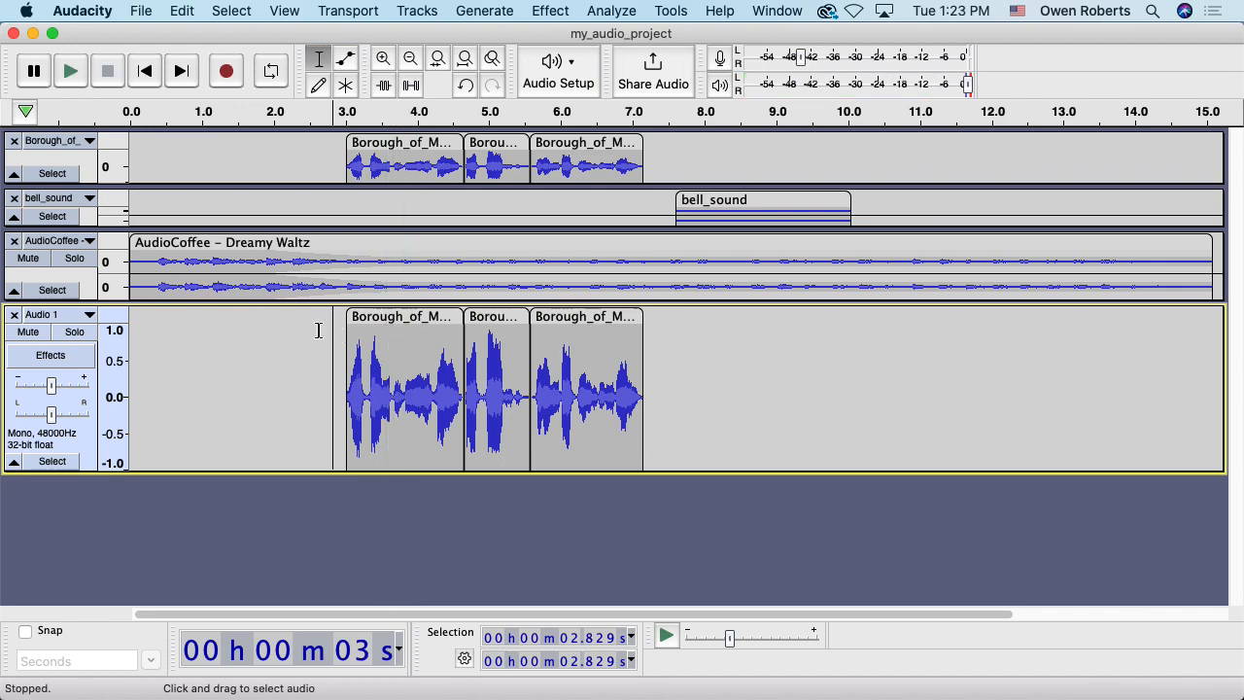
Step: Select the first pasted voice clip in the new mono track
click(327, 343)
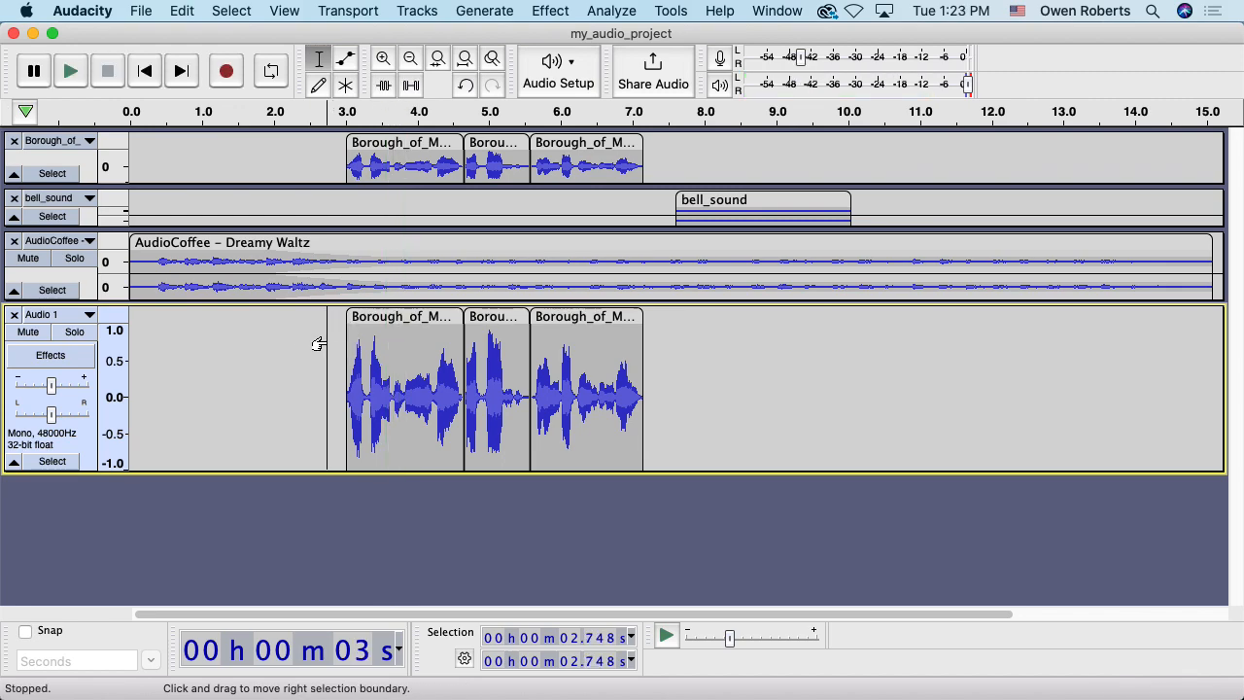
click(419, 344)
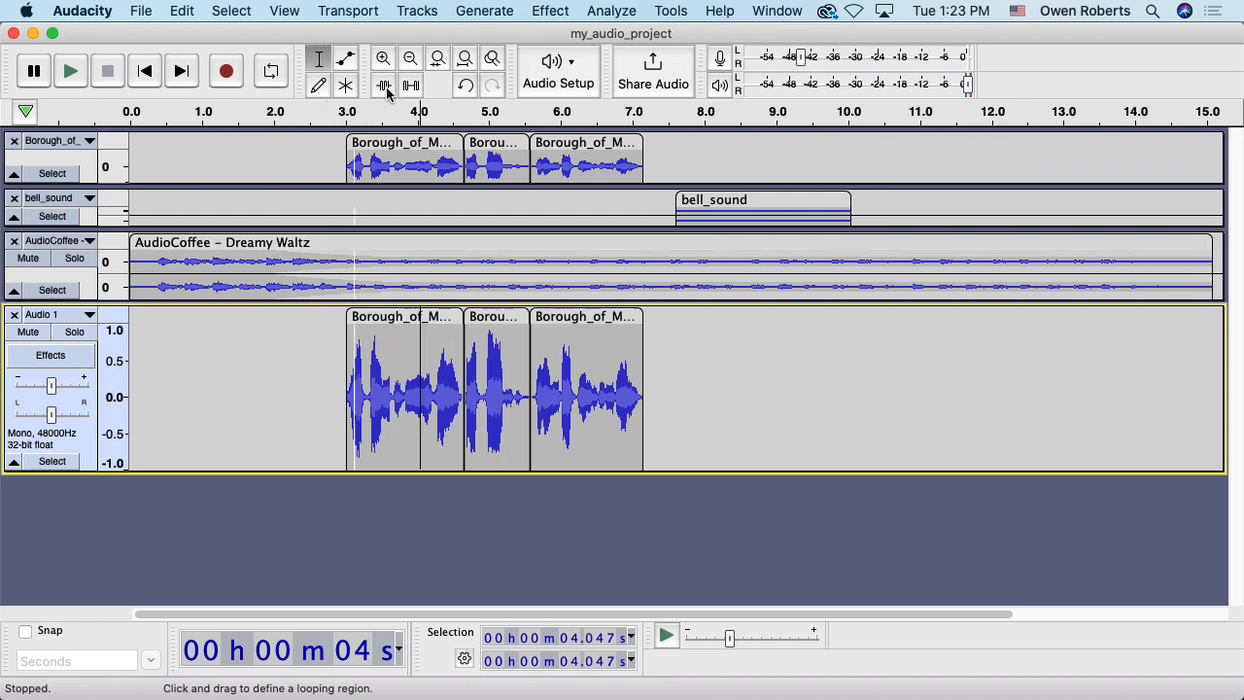
drag(333, 340, 654, 330)
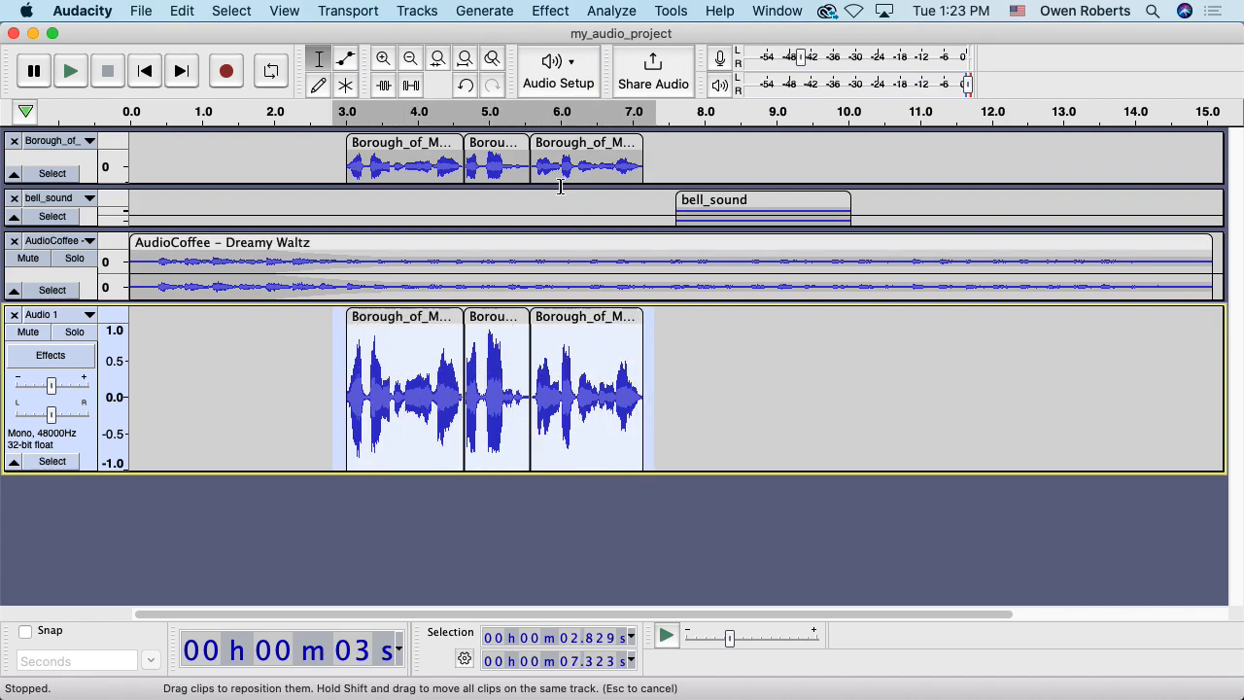
click(438, 57)
click(307, 415)
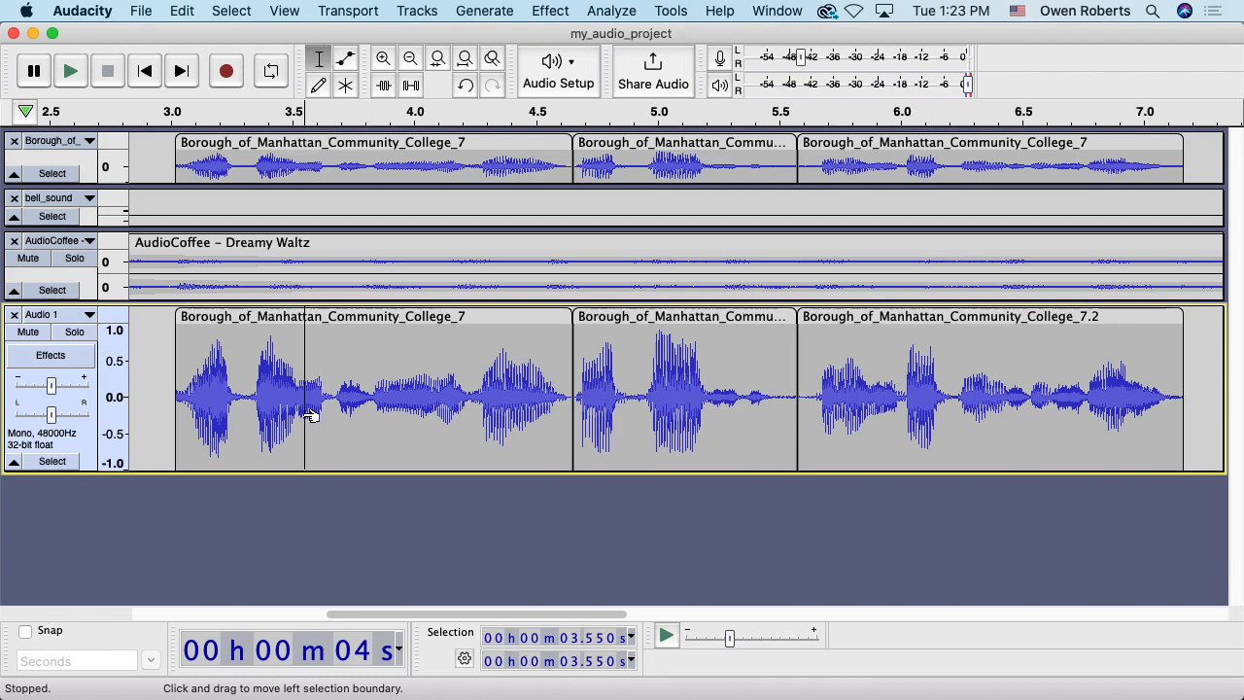
double_click(332, 357)
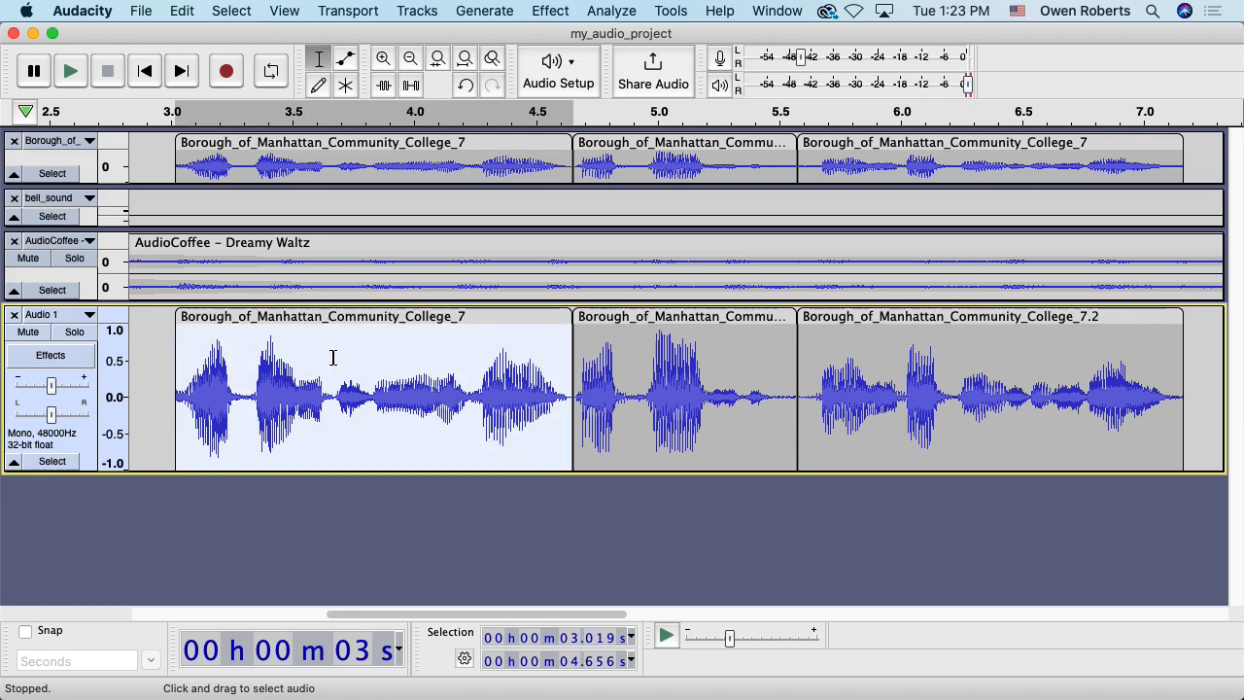
Step: Open the Low-Pass Filter for the selected voice clip and preview it at 1000 Hz with a 6 dB roll-off
click(560, 9)
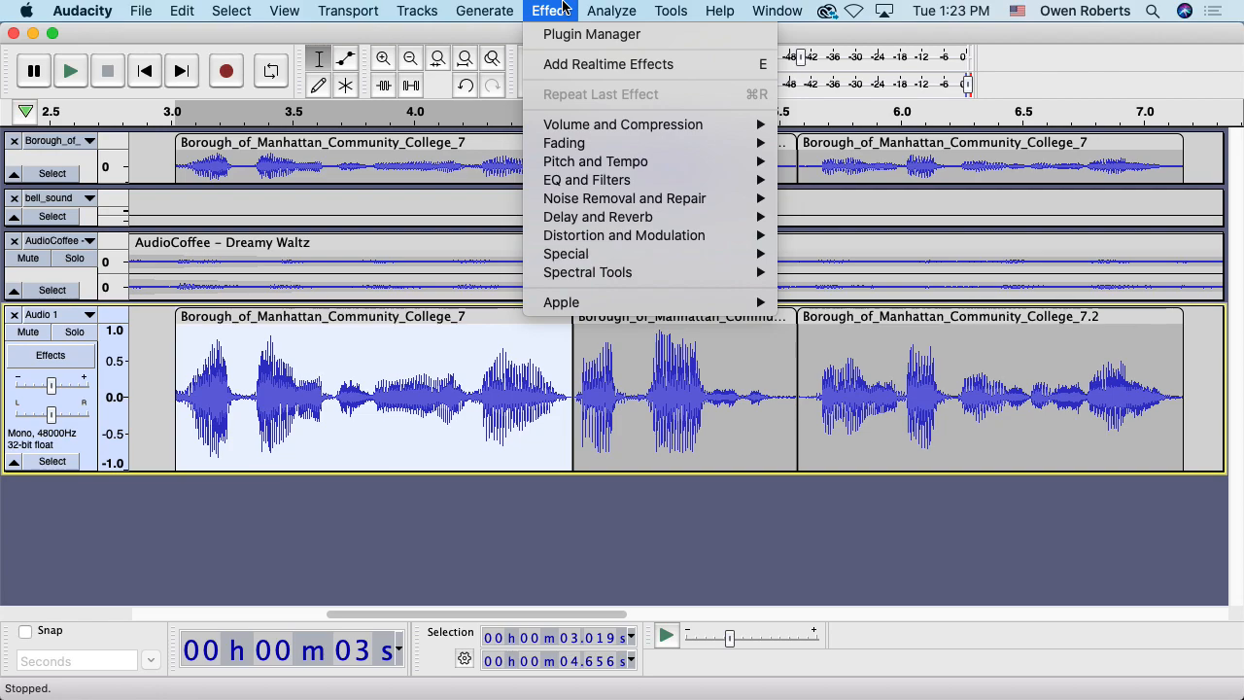
mouse_move(597, 189)
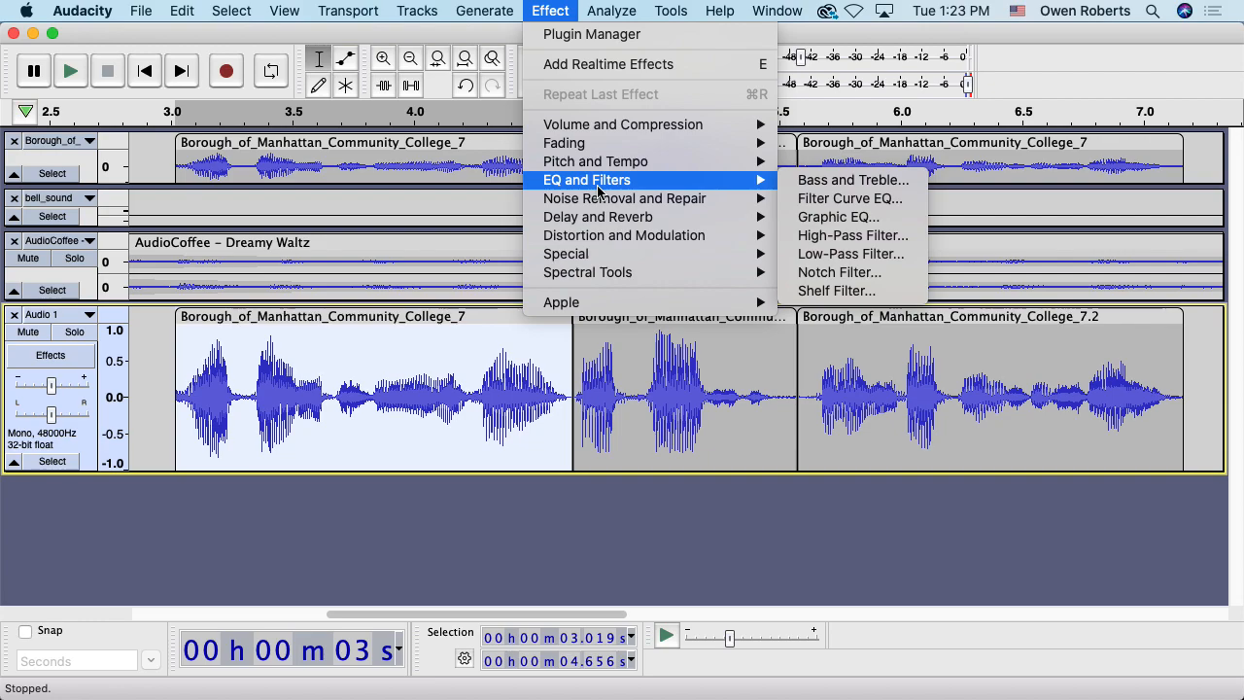
mouse_move(683, 125)
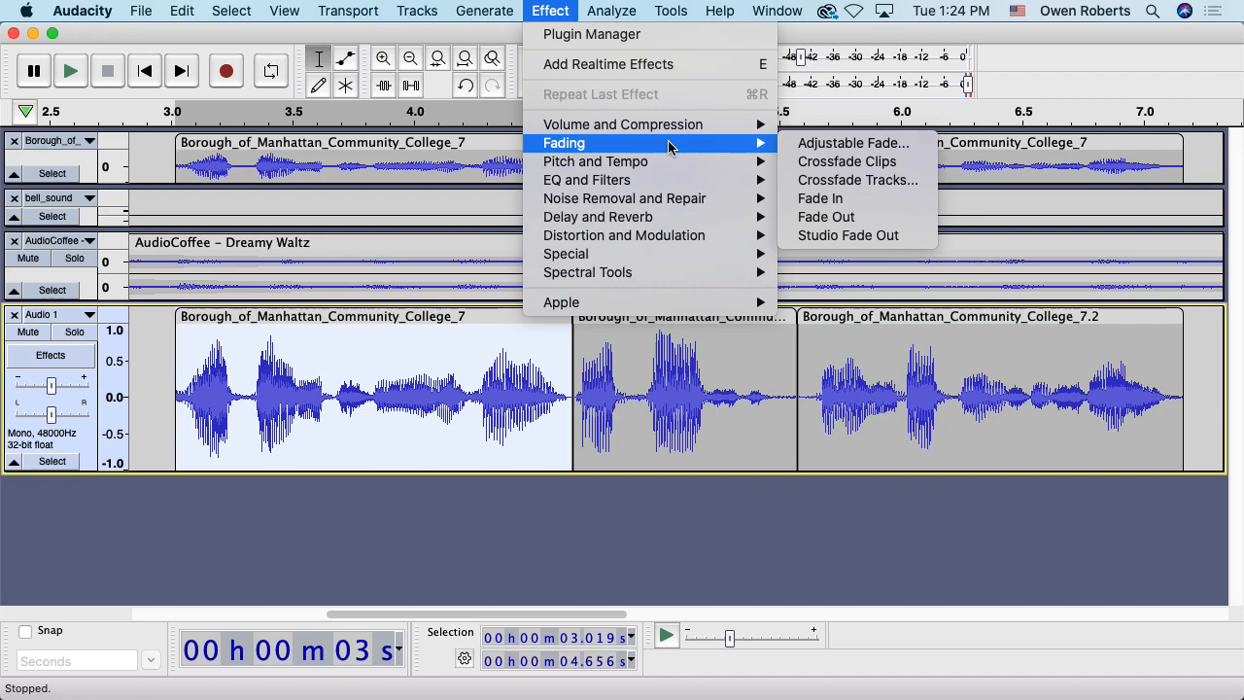
mouse_move(663, 169)
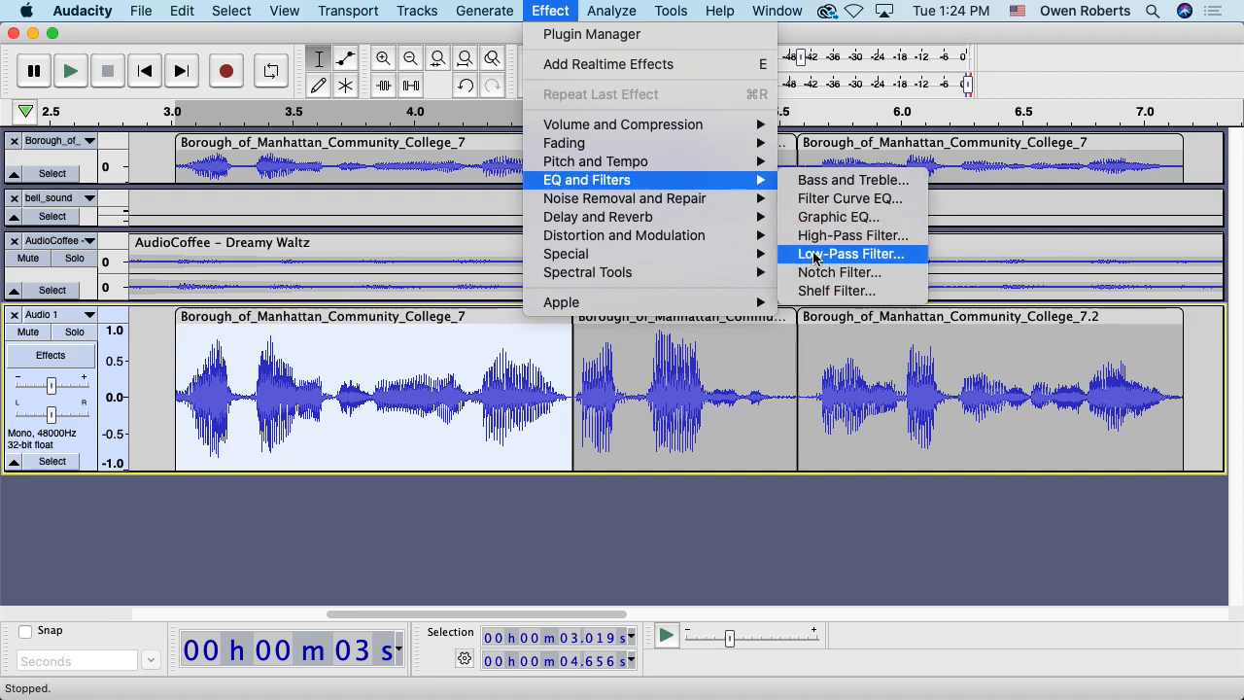
mouse_move(723, 202)
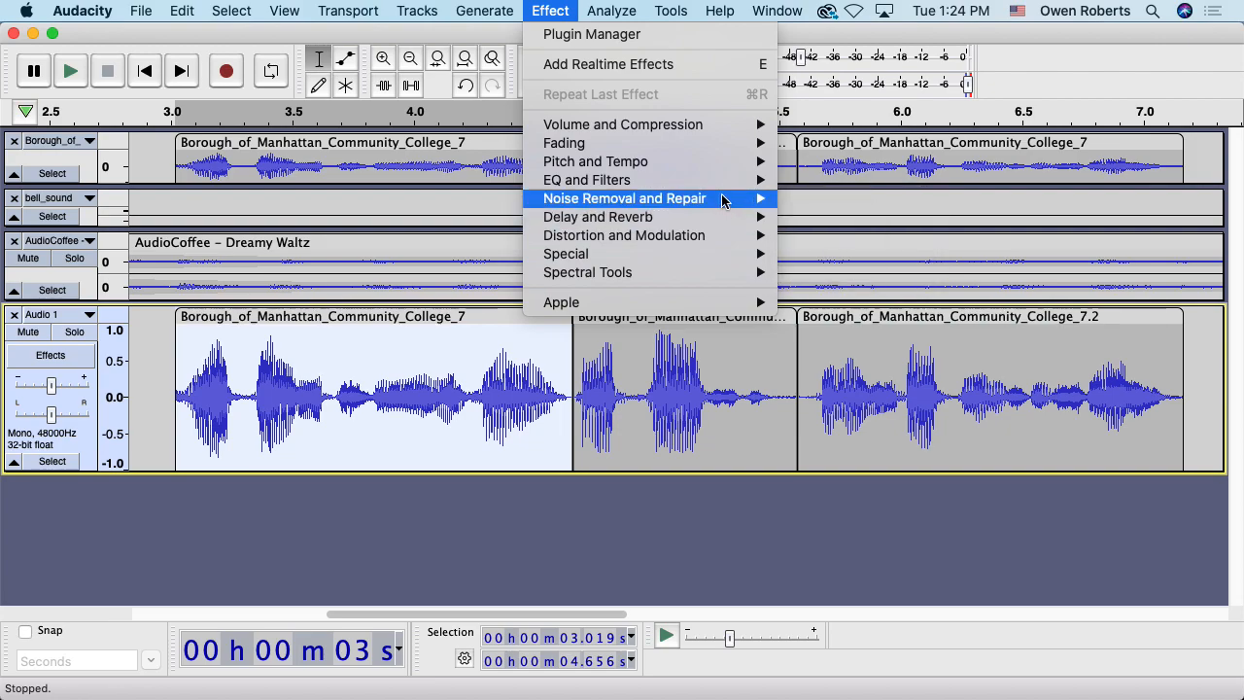
mouse_move(729, 180)
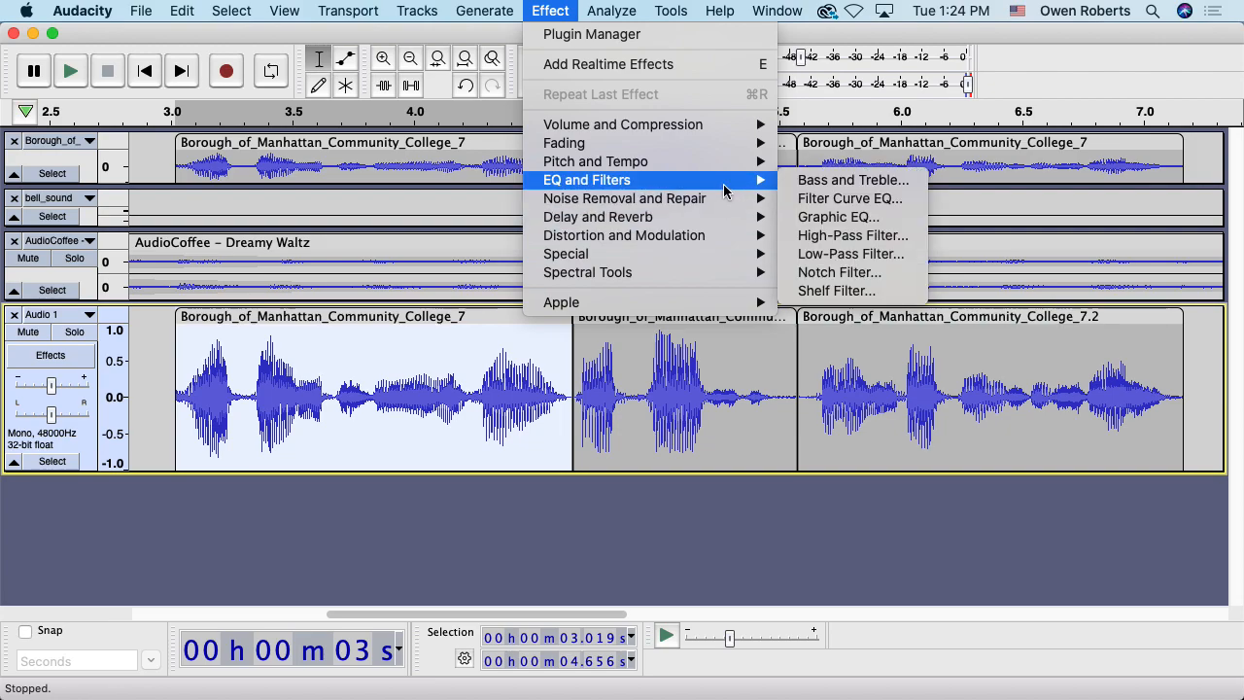
click(885, 254)
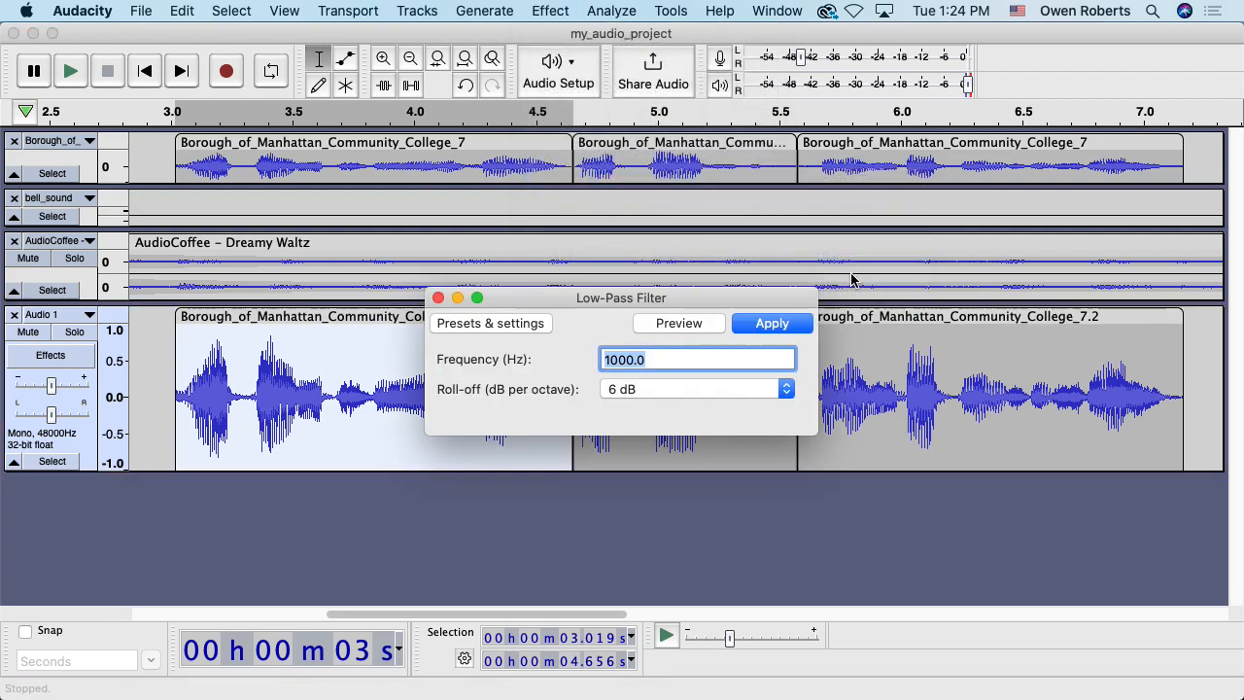
drag(631, 298, 742, 191)
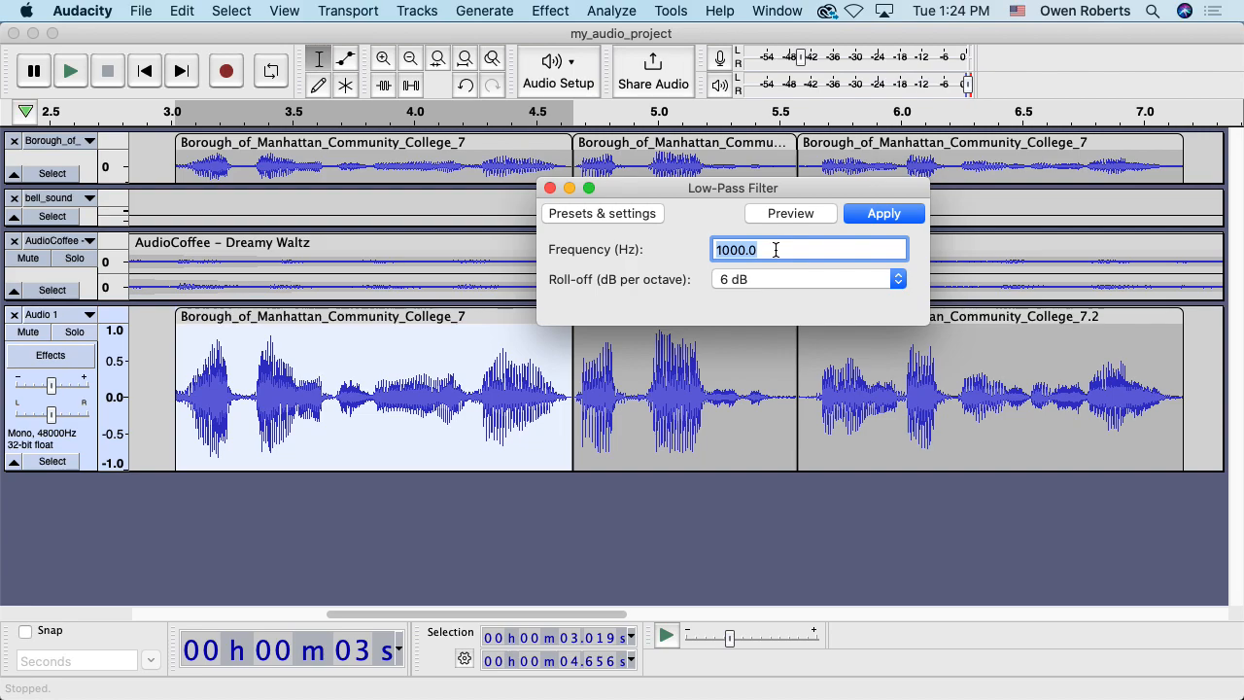
click(793, 215)
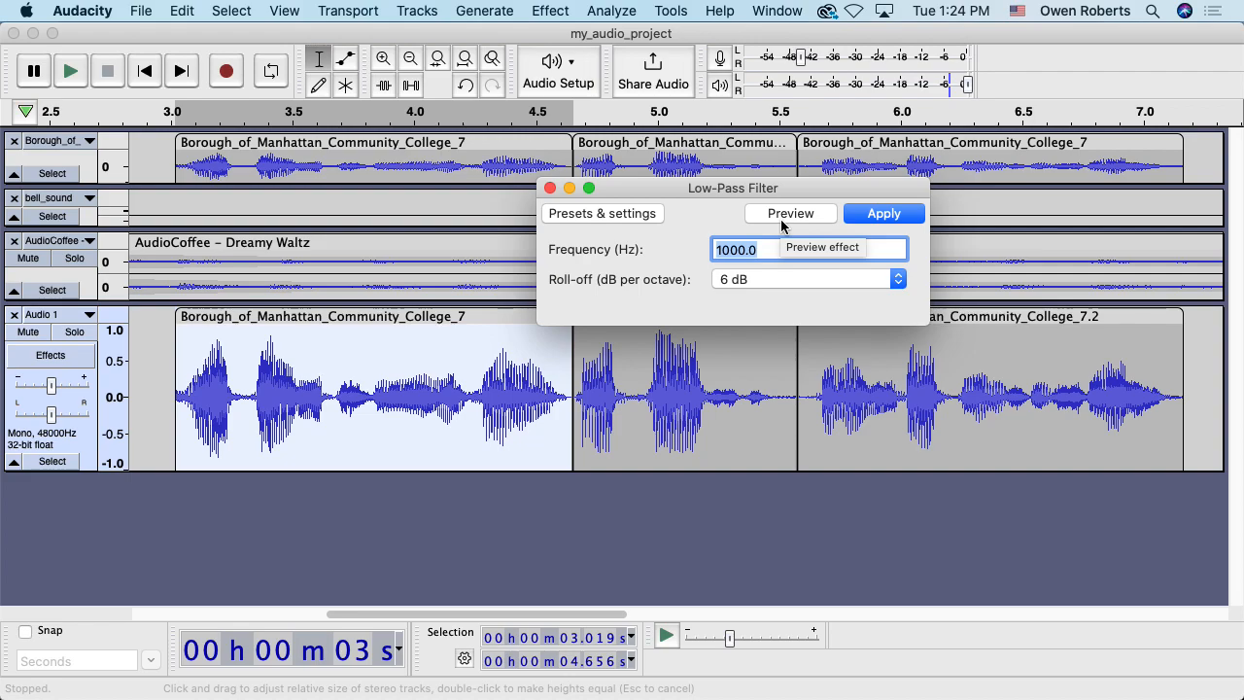
Step: Preview the low-pass filter with its frequency set to 1200 Hz and again at 1800 Hz
text(1200)
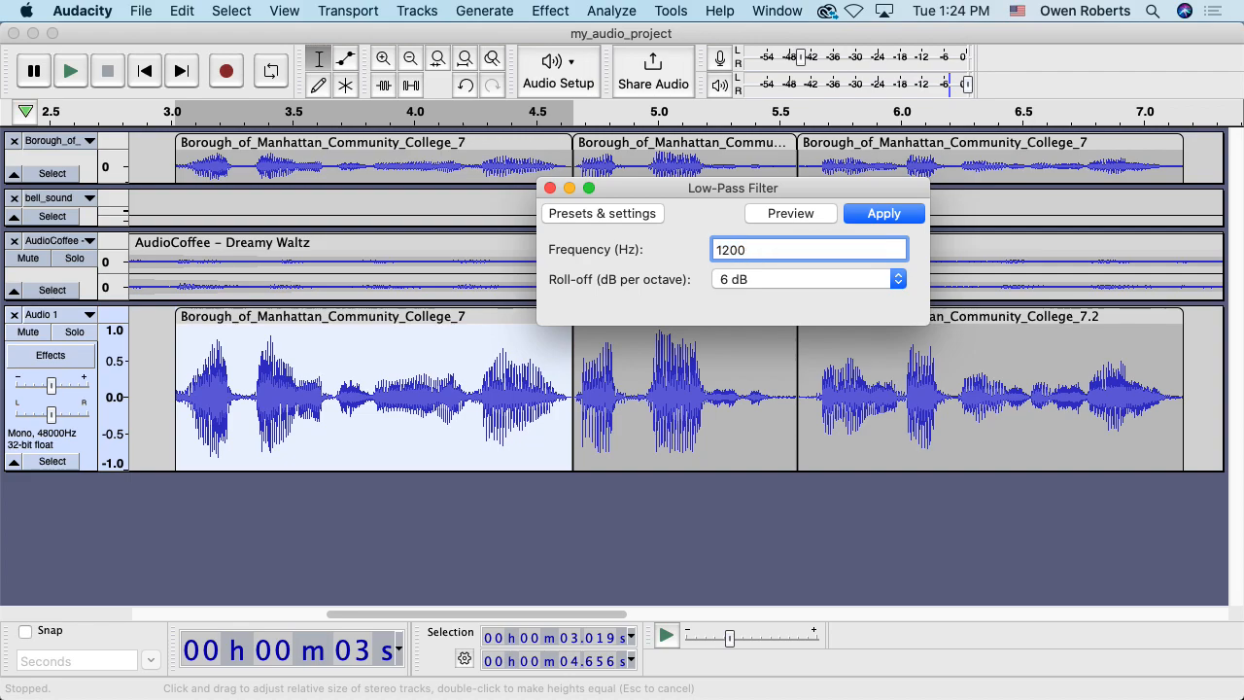
click(785, 220)
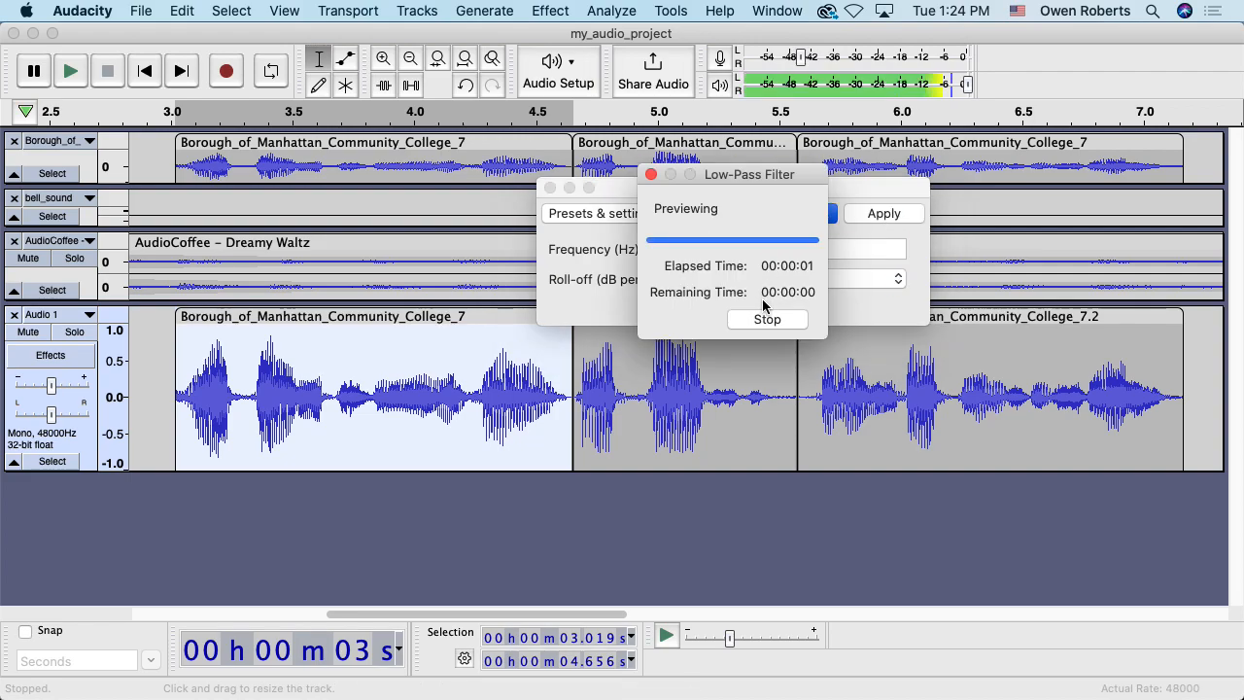
double_click(773, 249)
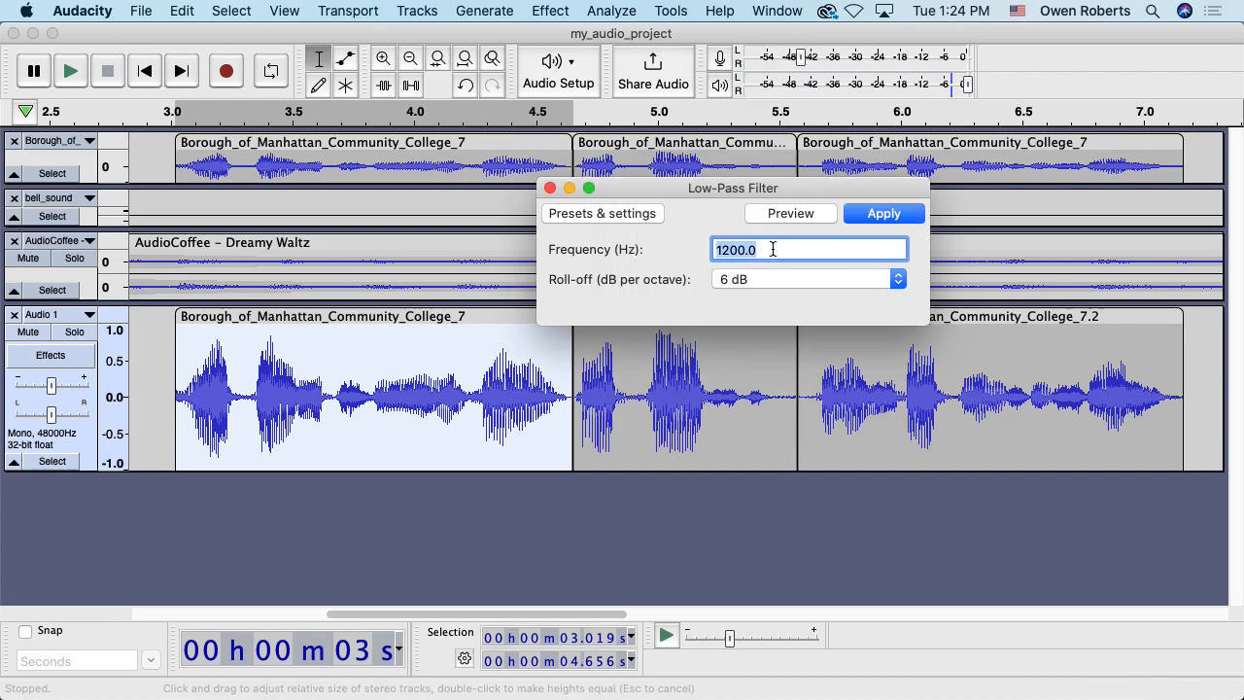
text(1800)
click(787, 217)
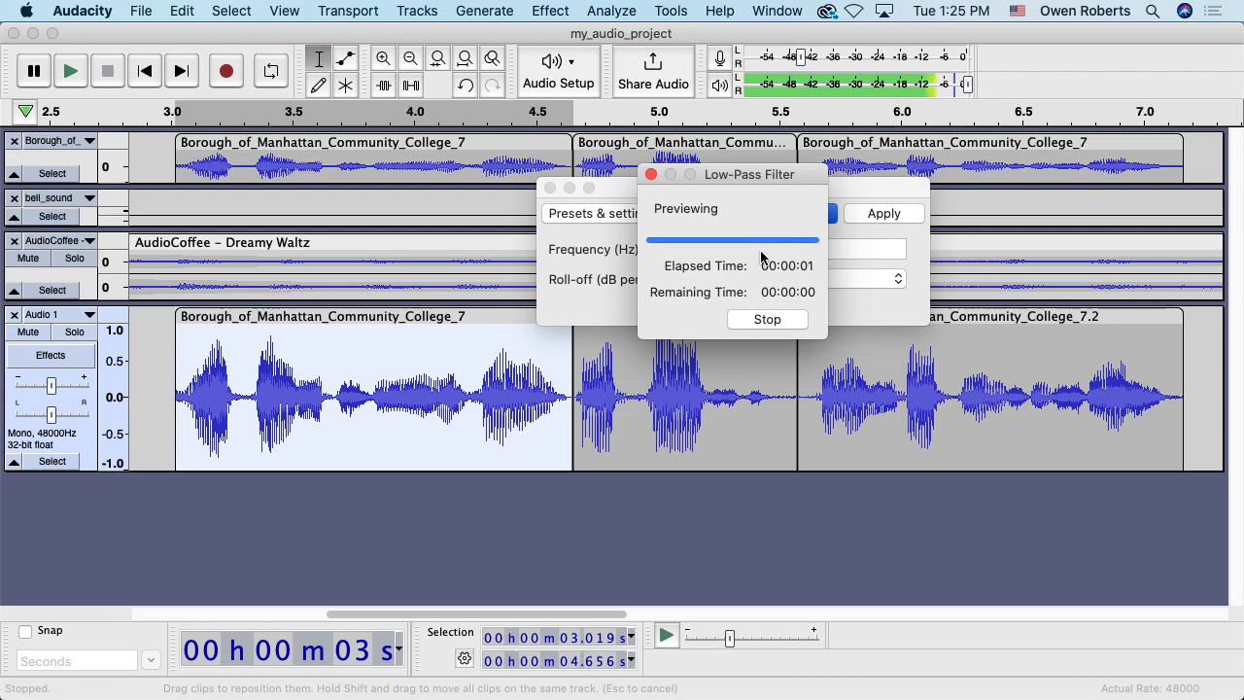
Step: Set the low-pass roll-off to 12 dB per octave and preview the clip
click(778, 279)
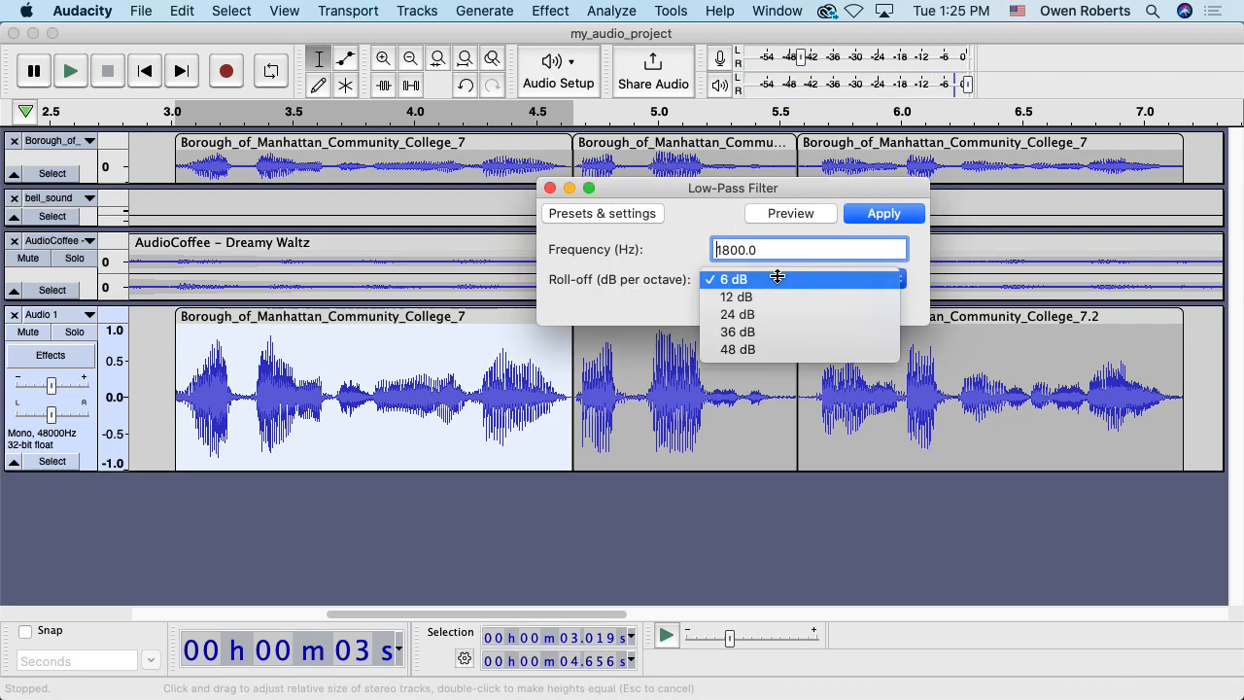
click(772, 297)
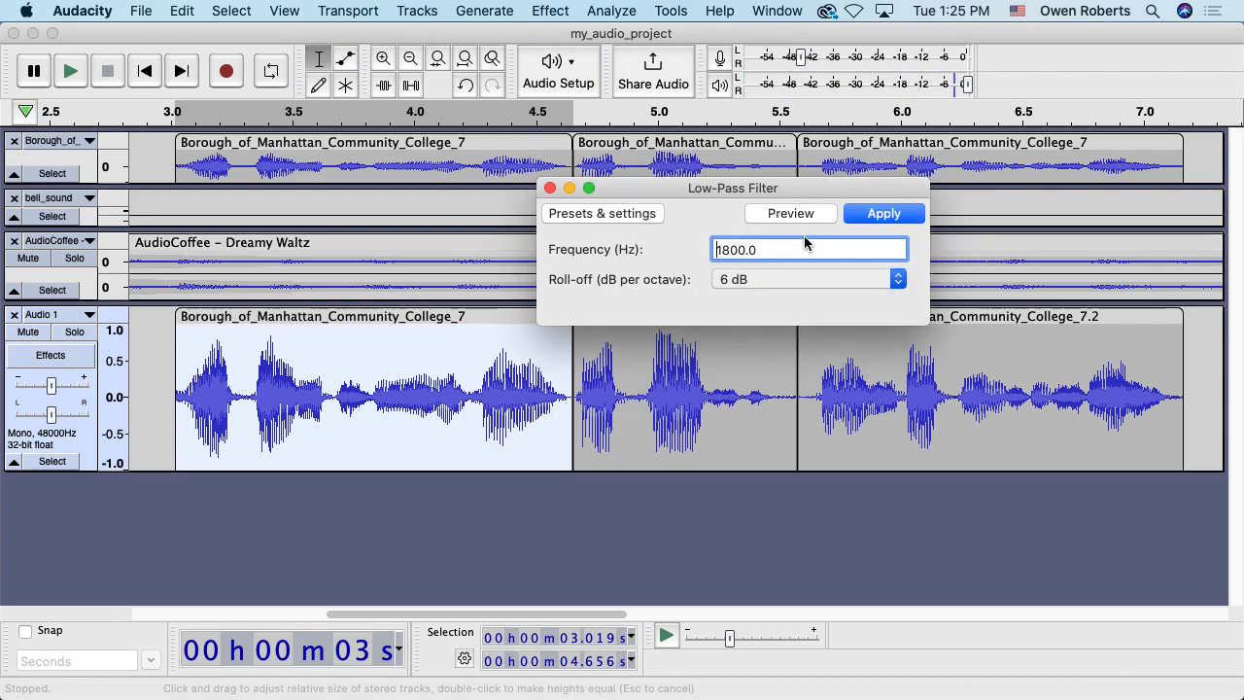
click(801, 217)
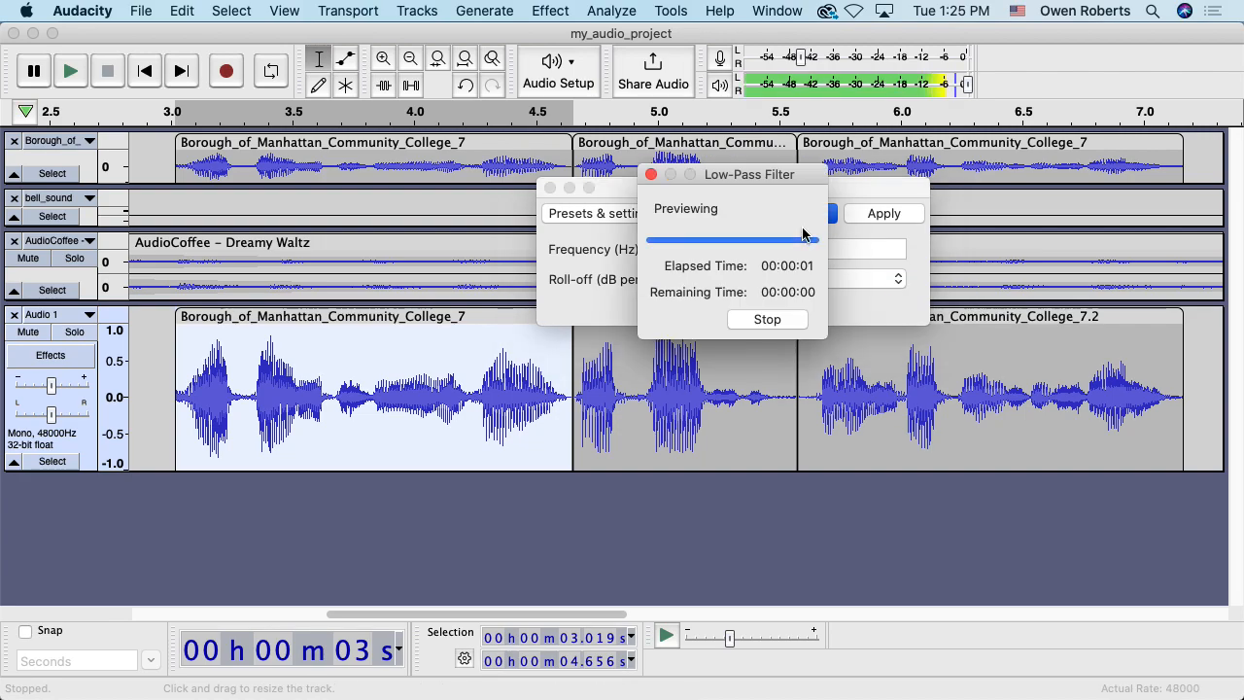
Step: Set the low-pass filter frequency to 2000 Hz and preview the clip
double_click(796, 247)
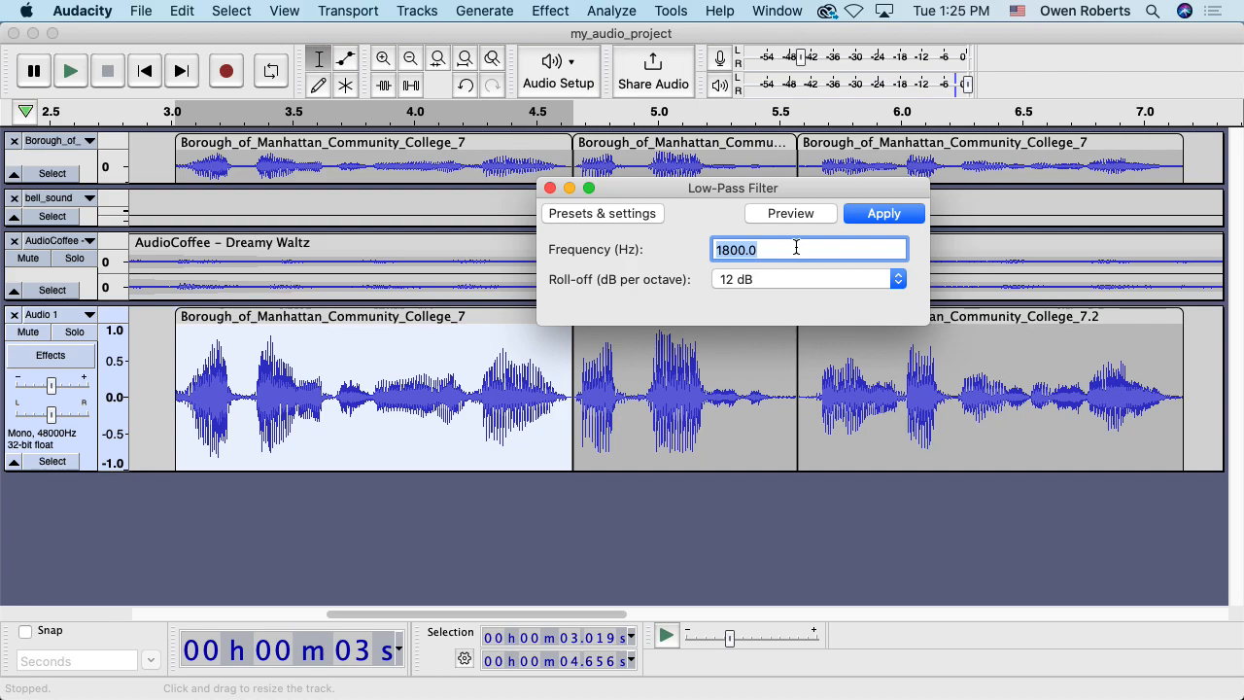
text(2000)
key(BackSpace)
key(BackSpace)
key(BackSpace)
key(BackSpace)
text(2000)
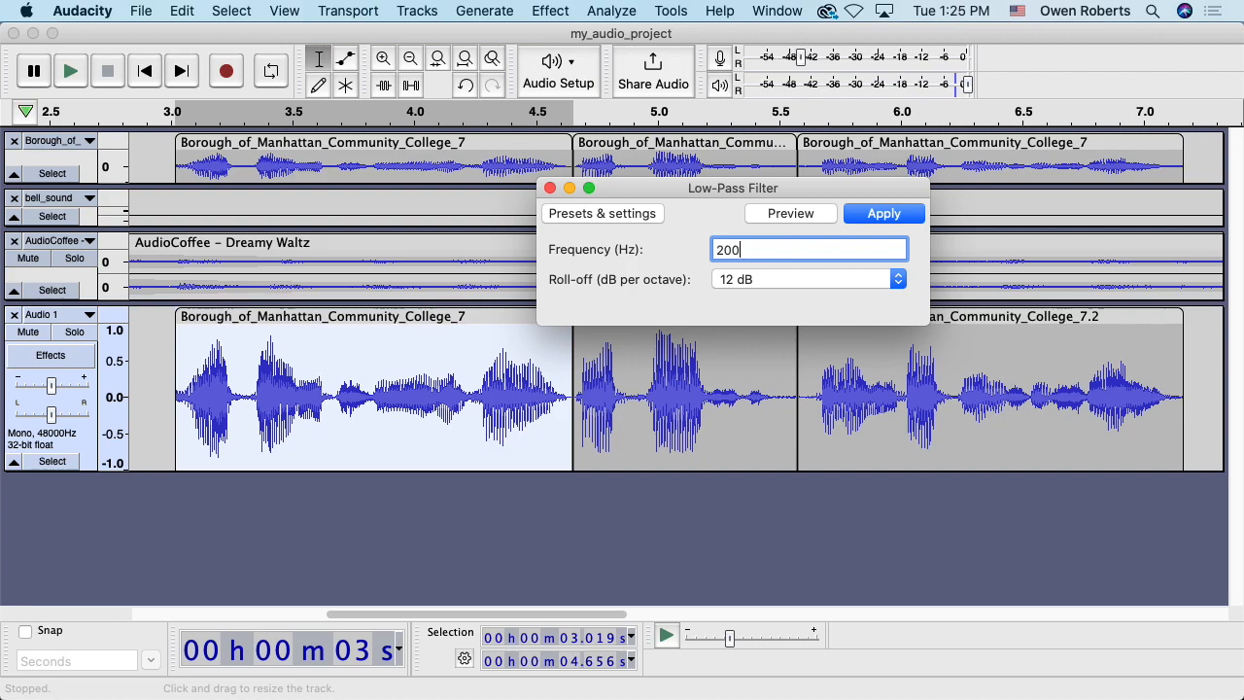
click(795, 221)
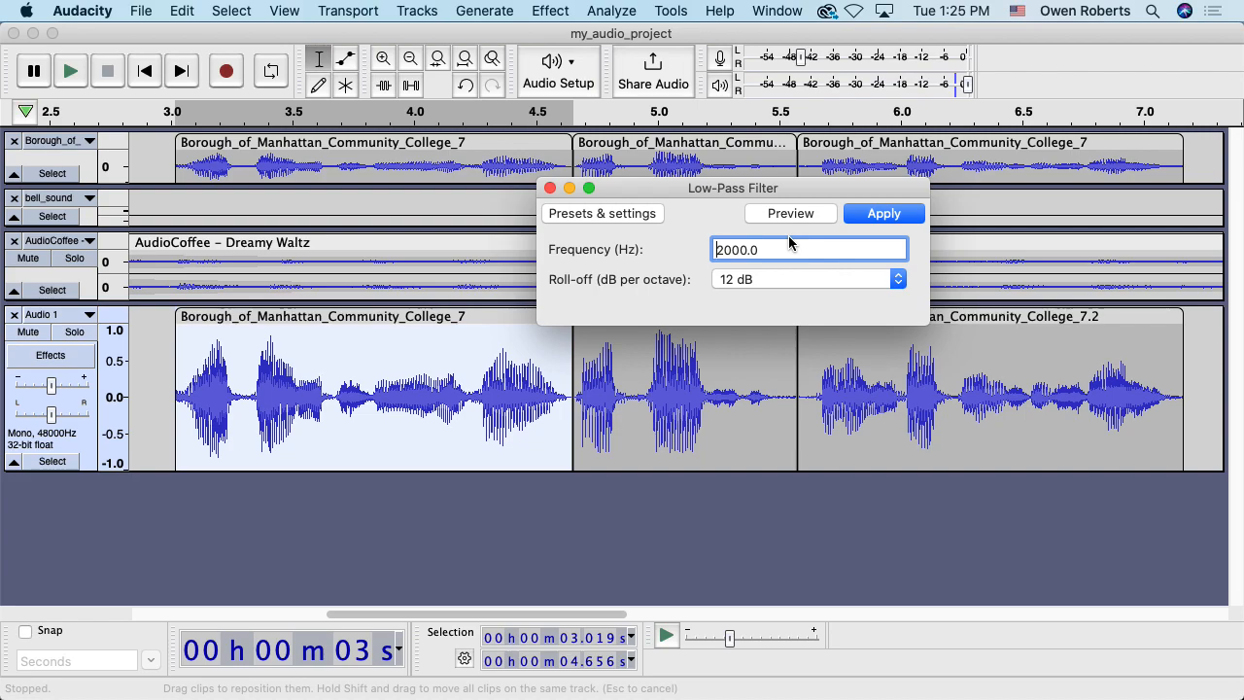
Step: Preview the low-pass filter at 10000 Hz and close it without applying
key(Right)
key(BackSpace)
text(10)
click(785, 216)
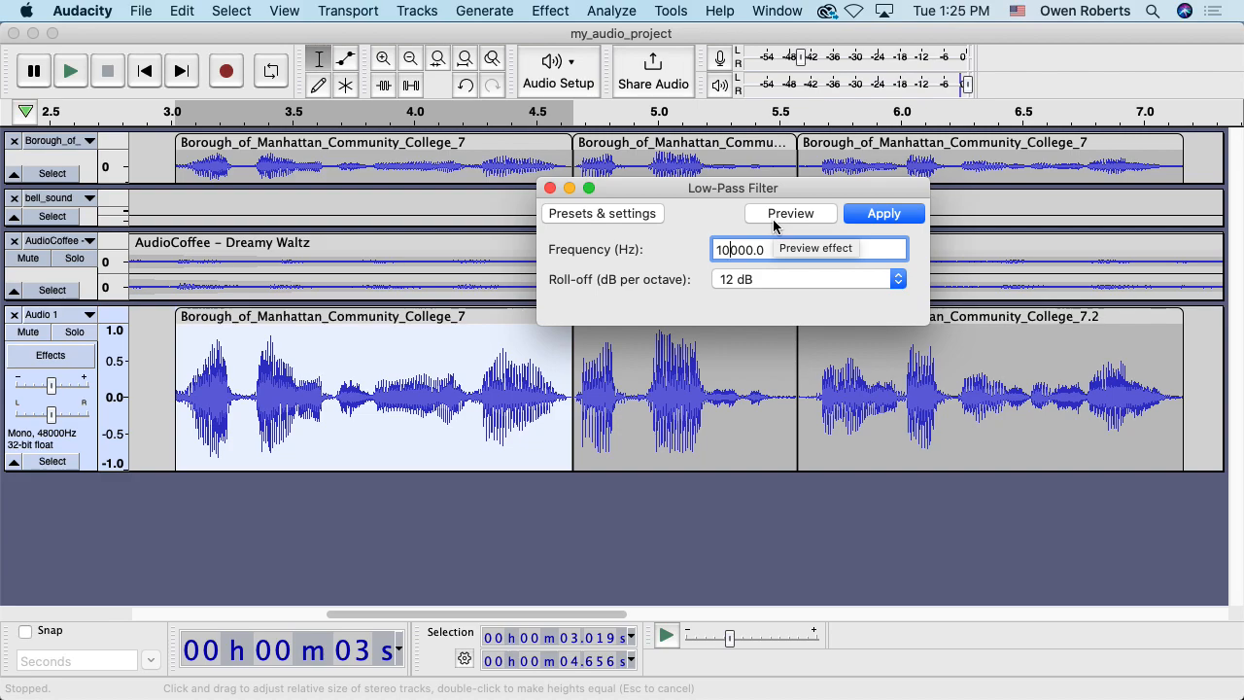
click(549, 188)
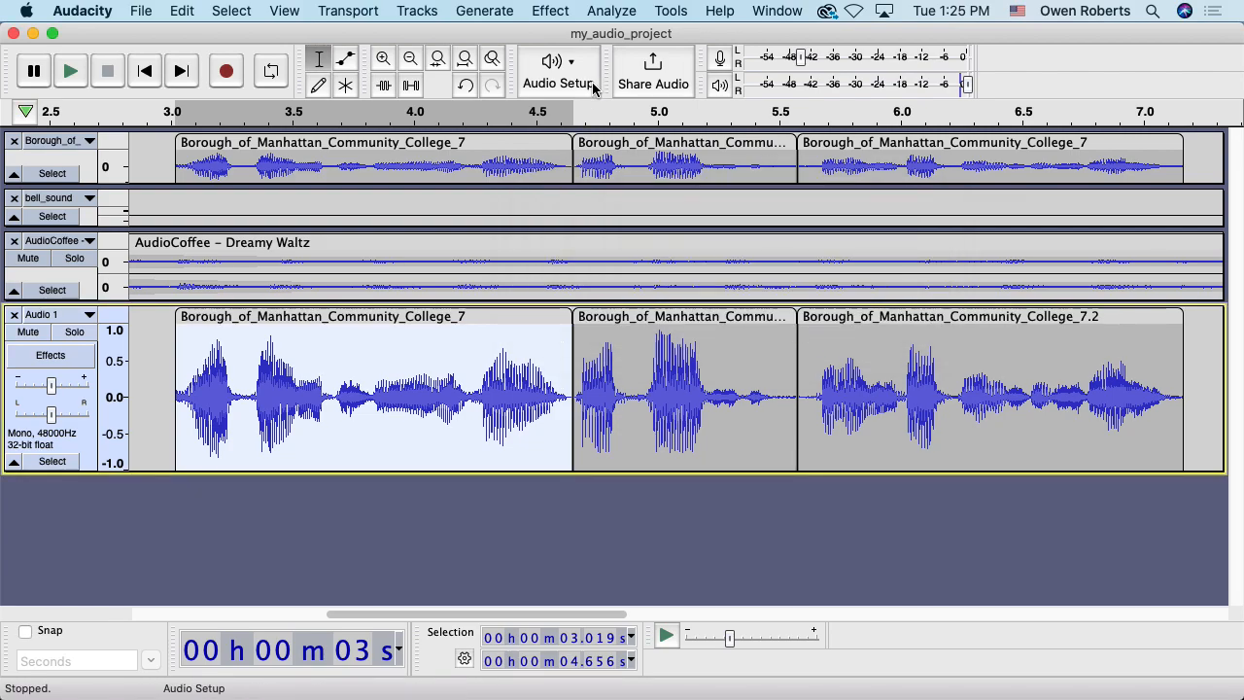
Step: Open the Graphic EQ for the selected clip, lower every band from 20 Hz to 20 kHz to -20 dB, and preview it
click(550, 10)
mouse_move(612, 181)
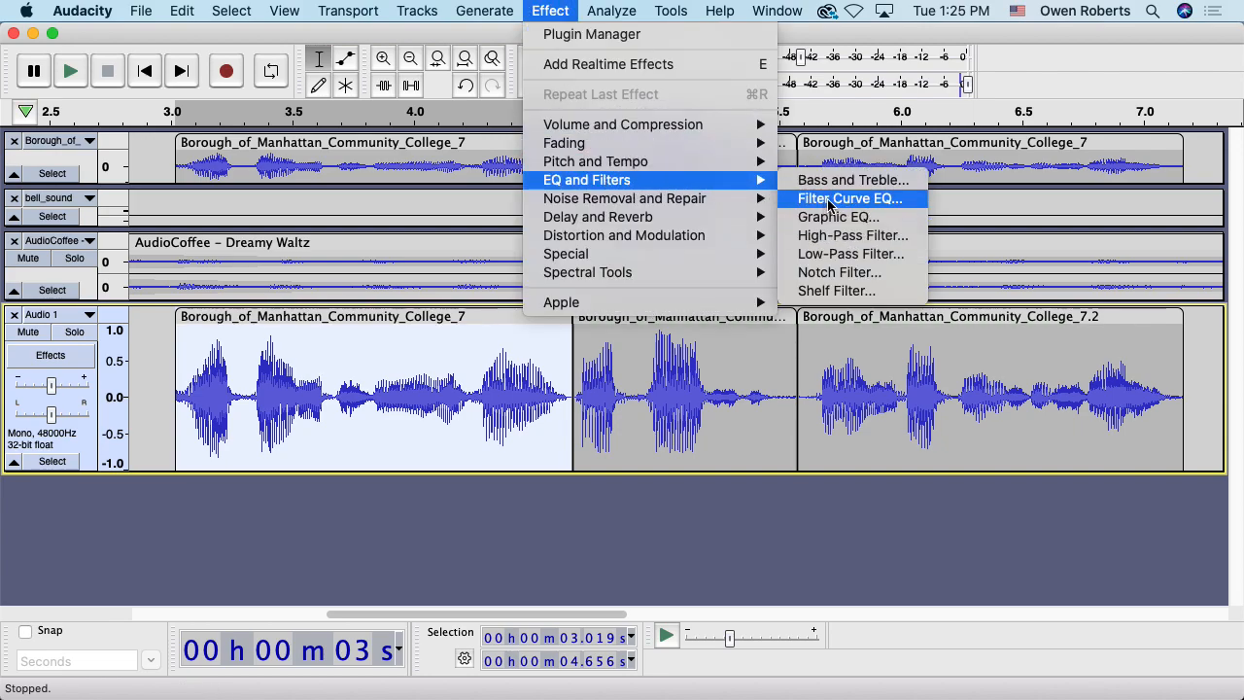
click(873, 227)
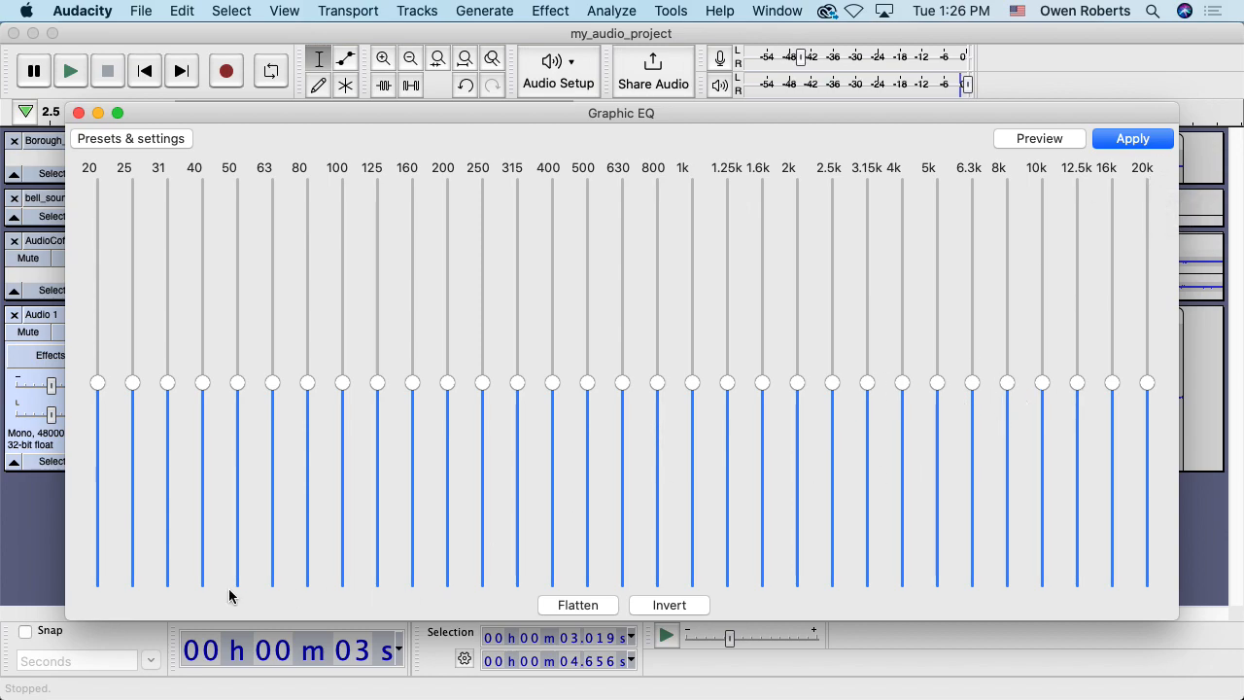
drag(97, 583, 322, 586)
click(307, 583)
click(272, 583)
click(237, 583)
click(202, 571)
click(167, 583)
click(133, 583)
click(202, 581)
click(342, 583)
click(377, 583)
click(412, 583)
click(447, 583)
click(482, 583)
click(517, 583)
click(552, 583)
click(587, 583)
click(622, 583)
click(657, 583)
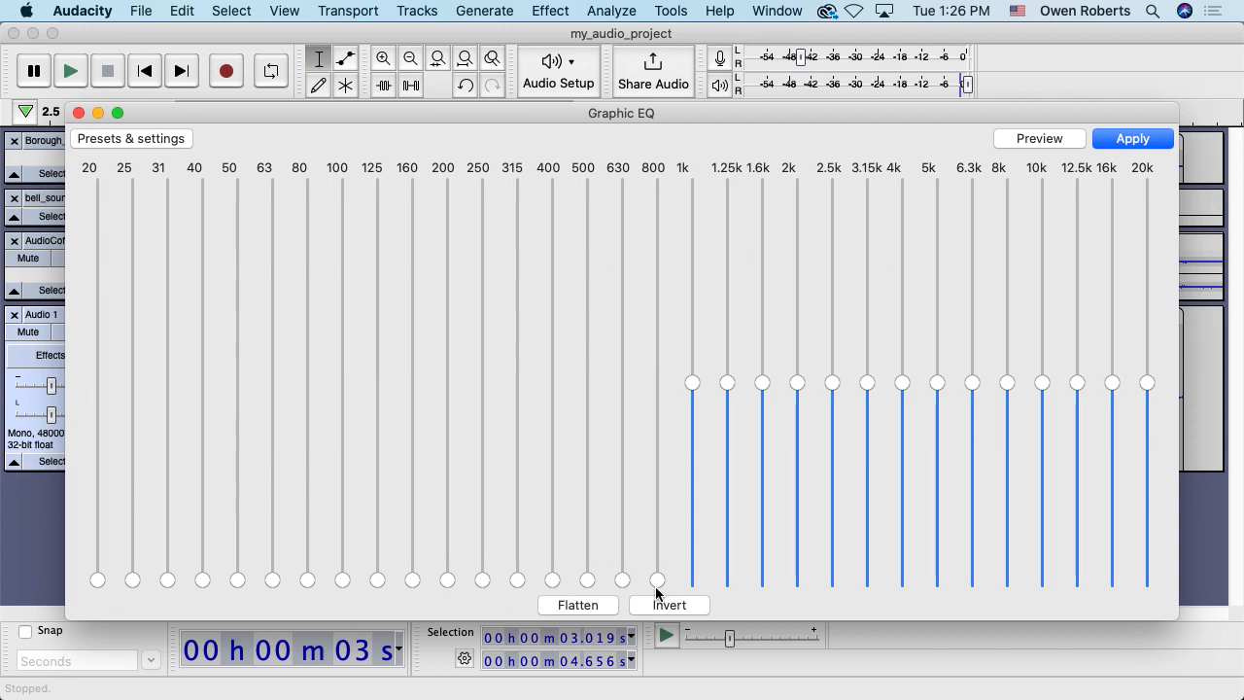
click(692, 583)
click(727, 583)
click(762, 583)
click(796, 583)
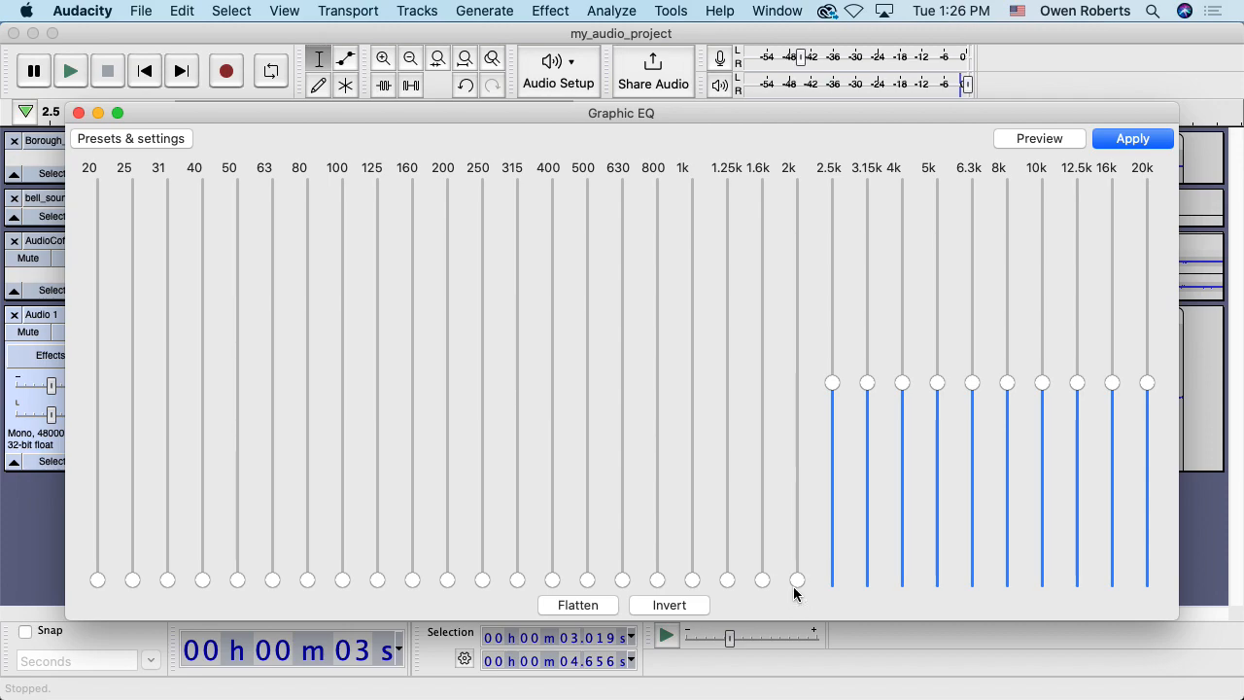
click(832, 583)
click(867, 583)
click(902, 583)
click(937, 583)
click(972, 583)
click(1007, 583)
click(1041, 583)
click(1077, 583)
click(1112, 583)
click(1147, 582)
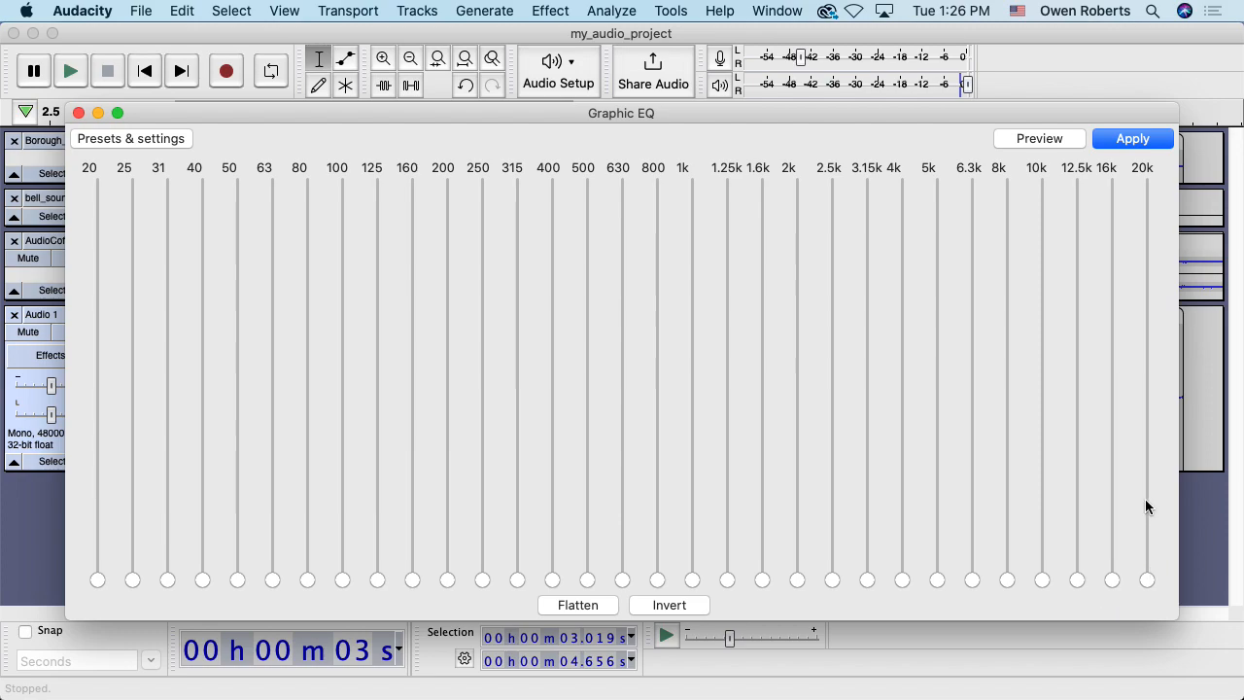
drag(1018, 116, 1014, 91)
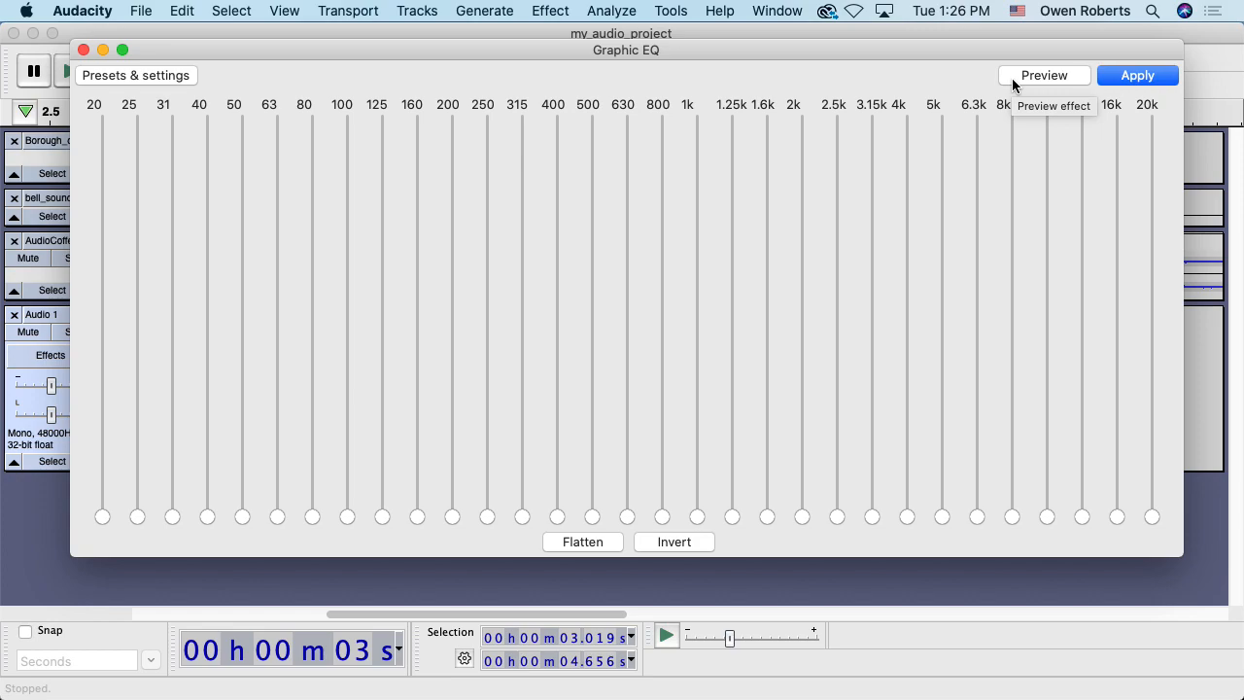
click(1028, 75)
Step: Raise the 400, 500, 630 and 800 Hz bands to one level slightly above the midpoint and preview the clip
drag(656, 516, 672, 295)
drag(634, 439, 633, 294)
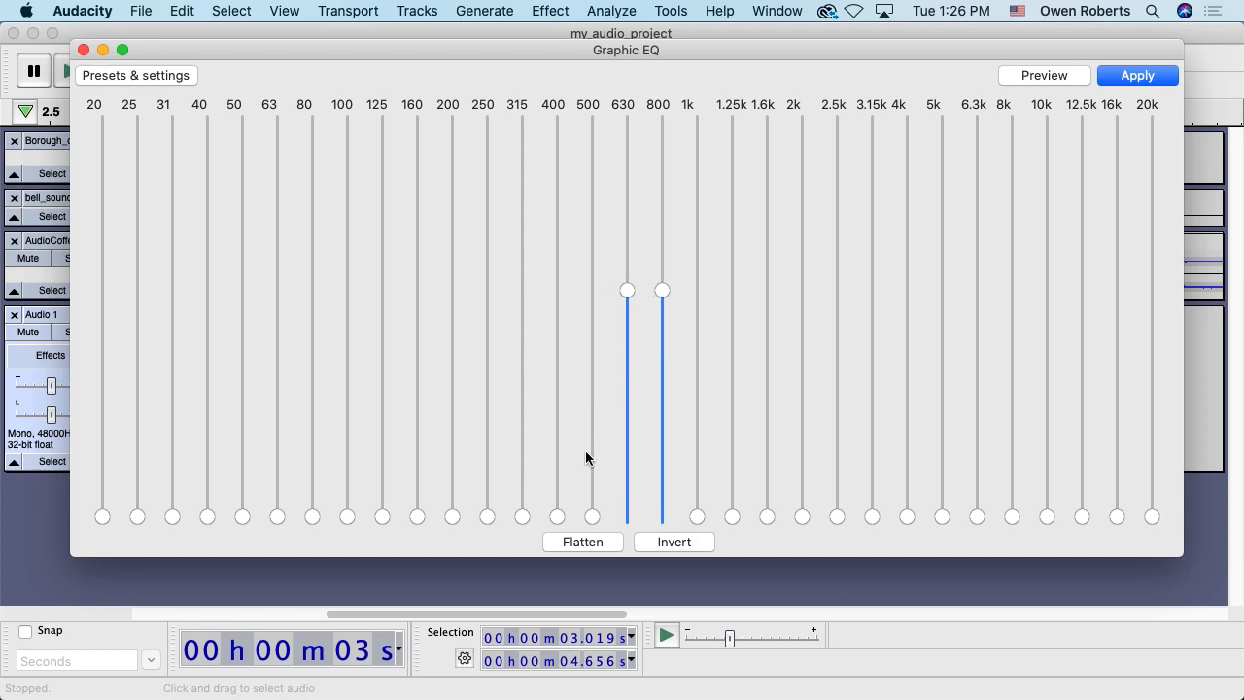
drag(591, 516, 607, 277)
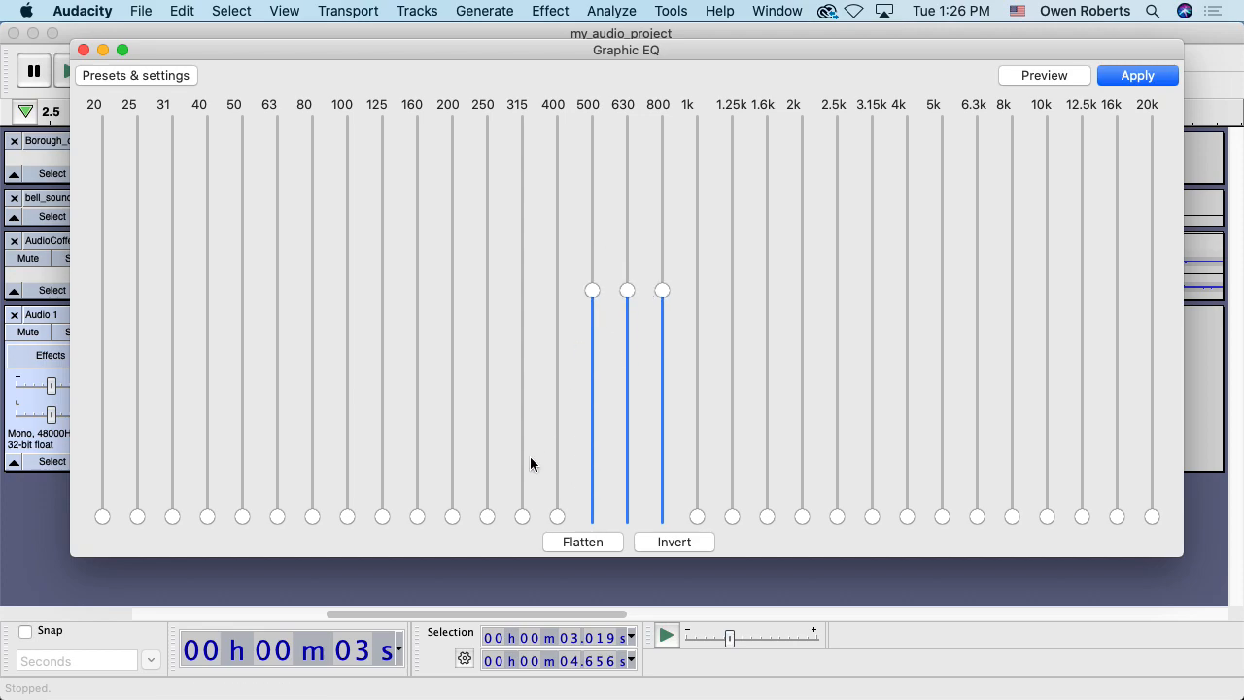
drag(557, 516, 569, 275)
click(1077, 82)
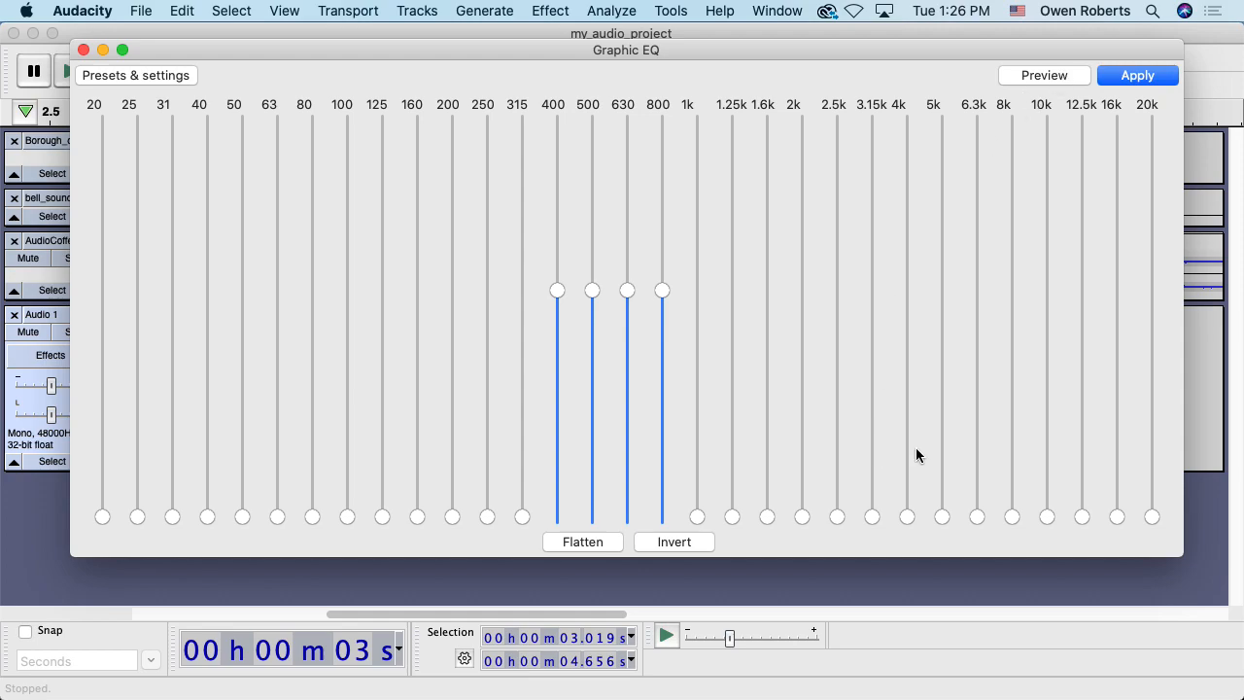
Step: Lower the 400, 500, 630 and 800 Hz bands back to their minimum
drag(556, 290, 558, 513)
drag(592, 291, 592, 513)
drag(628, 291, 627, 513)
drag(662, 290, 661, 513)
Step: Raise all bands from 20 Hz to 100 Hz to one level slightly above the midpoint and preview the clip
drag(102, 516, 208, 300)
click(172, 300)
click(207, 310)
click(242, 301)
click(277, 299)
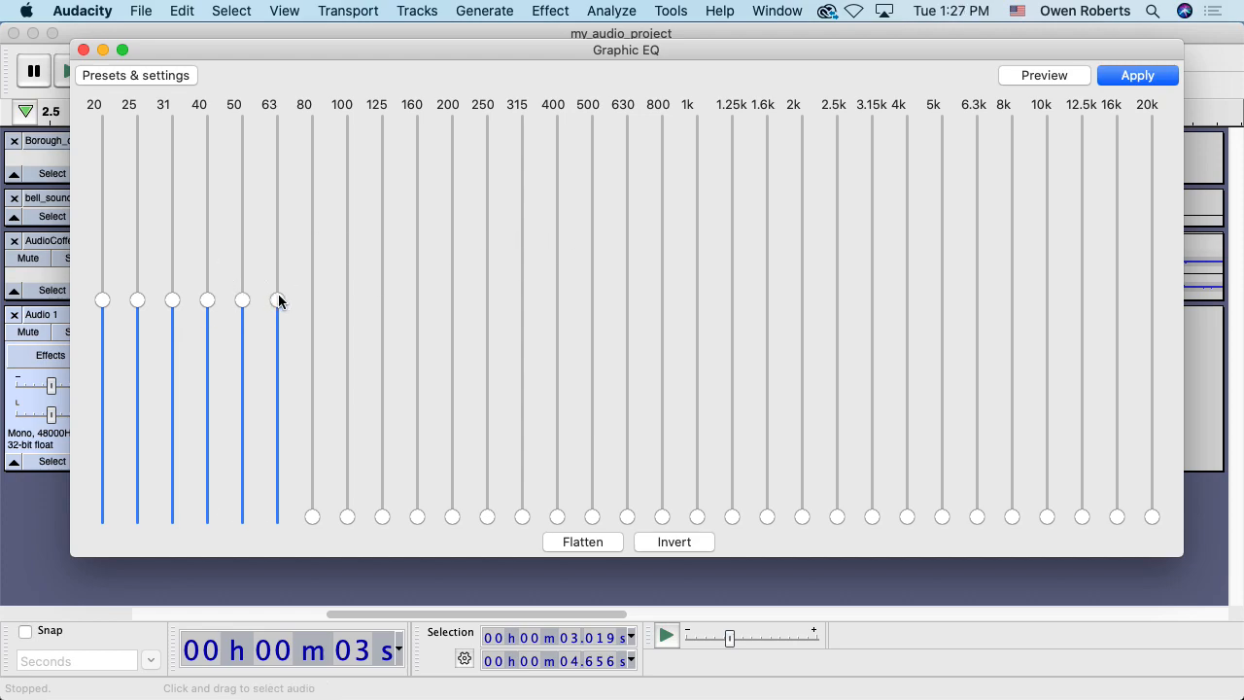
click(312, 299)
click(347, 299)
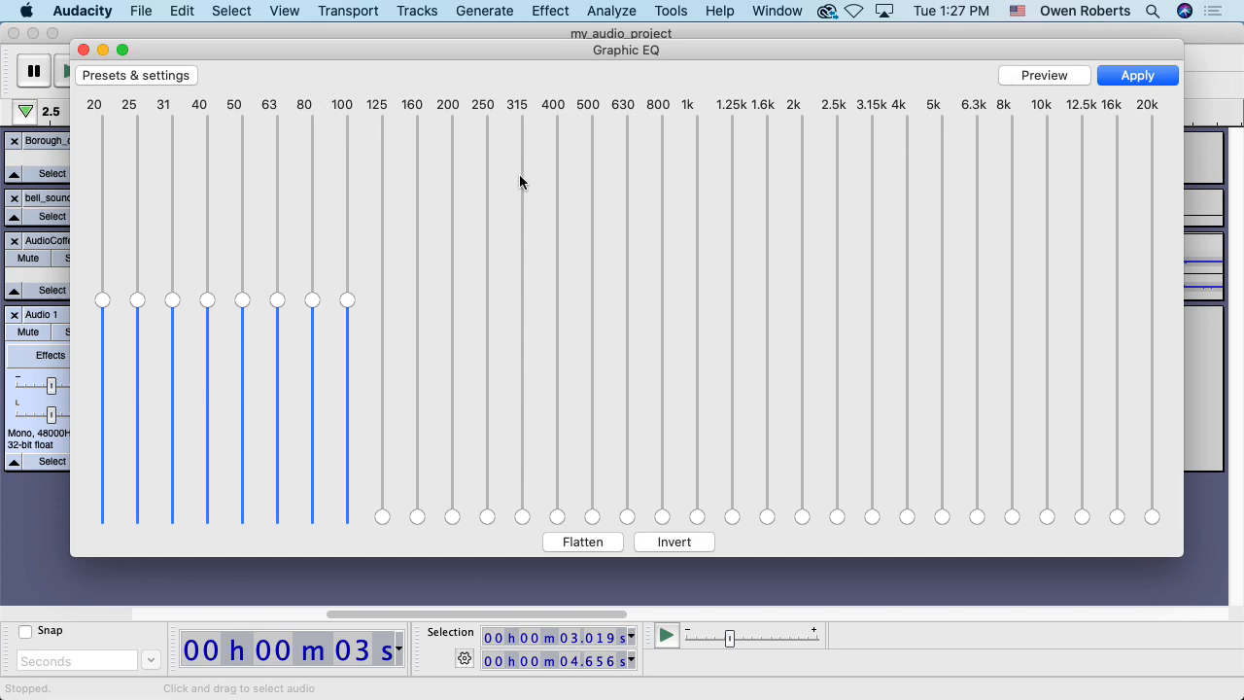
click(1014, 83)
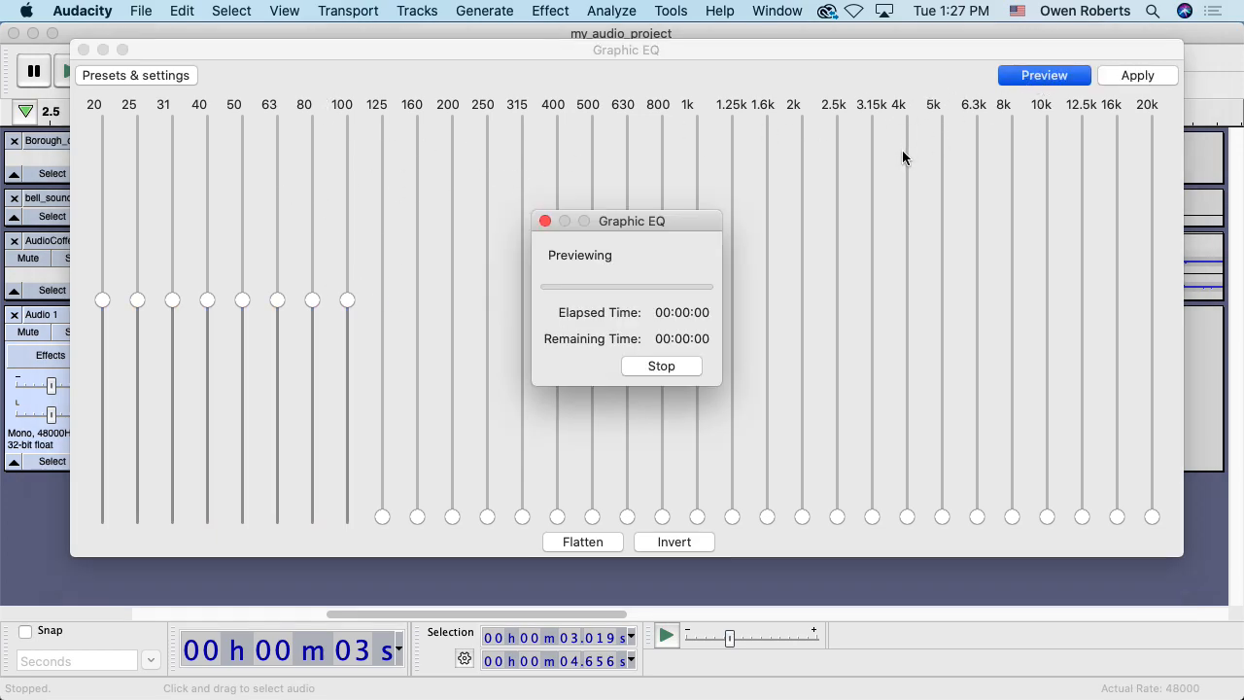
mouse_move(904, 151)
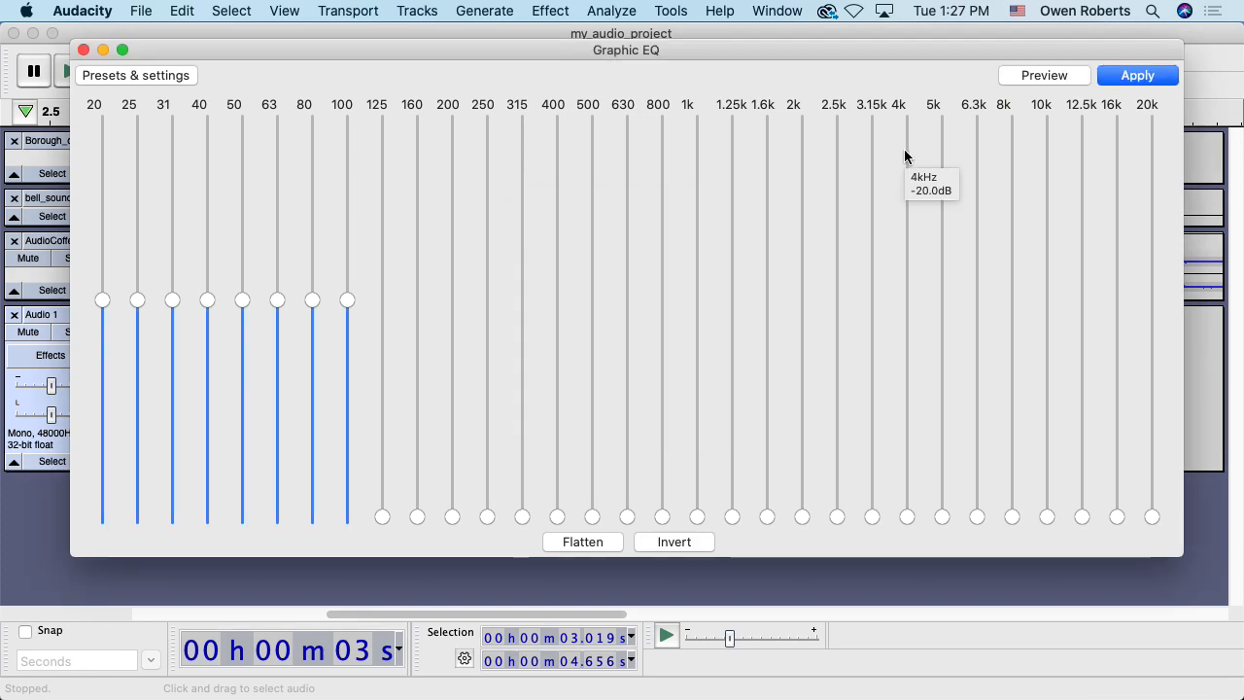
Step: Raise the 125 and 160 Hz bands to the same level as the lower bands and preview the clip
click(382, 301)
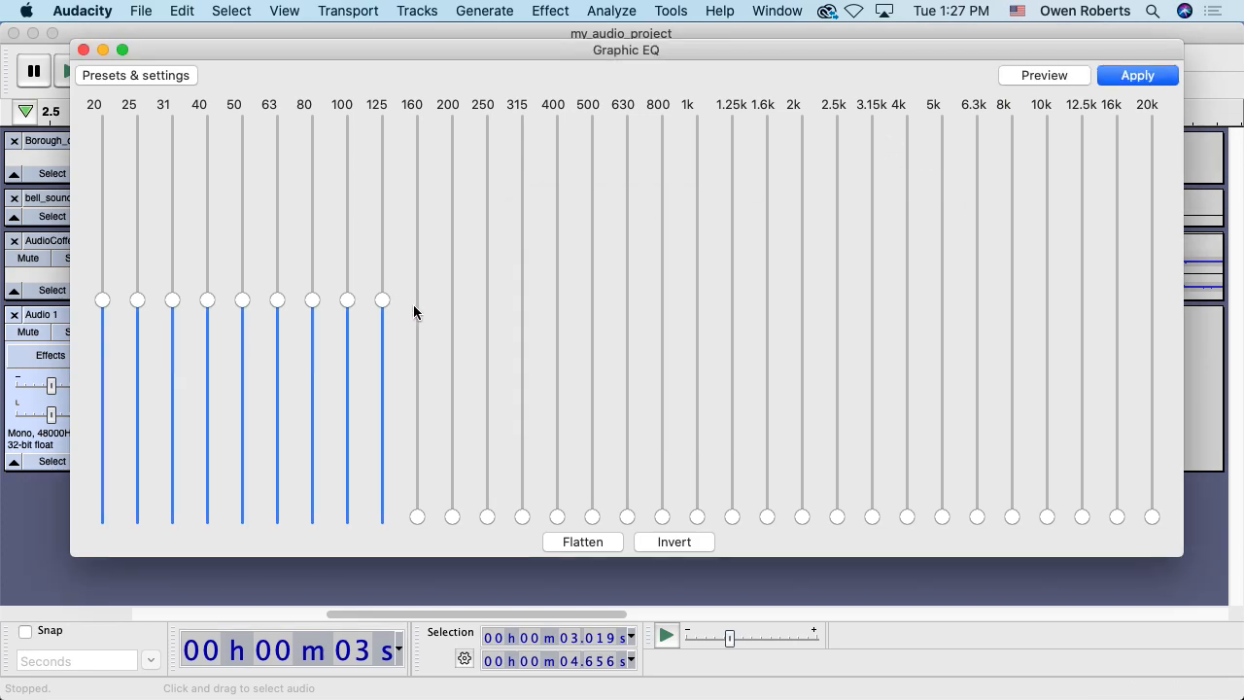
click(419, 300)
click(1045, 78)
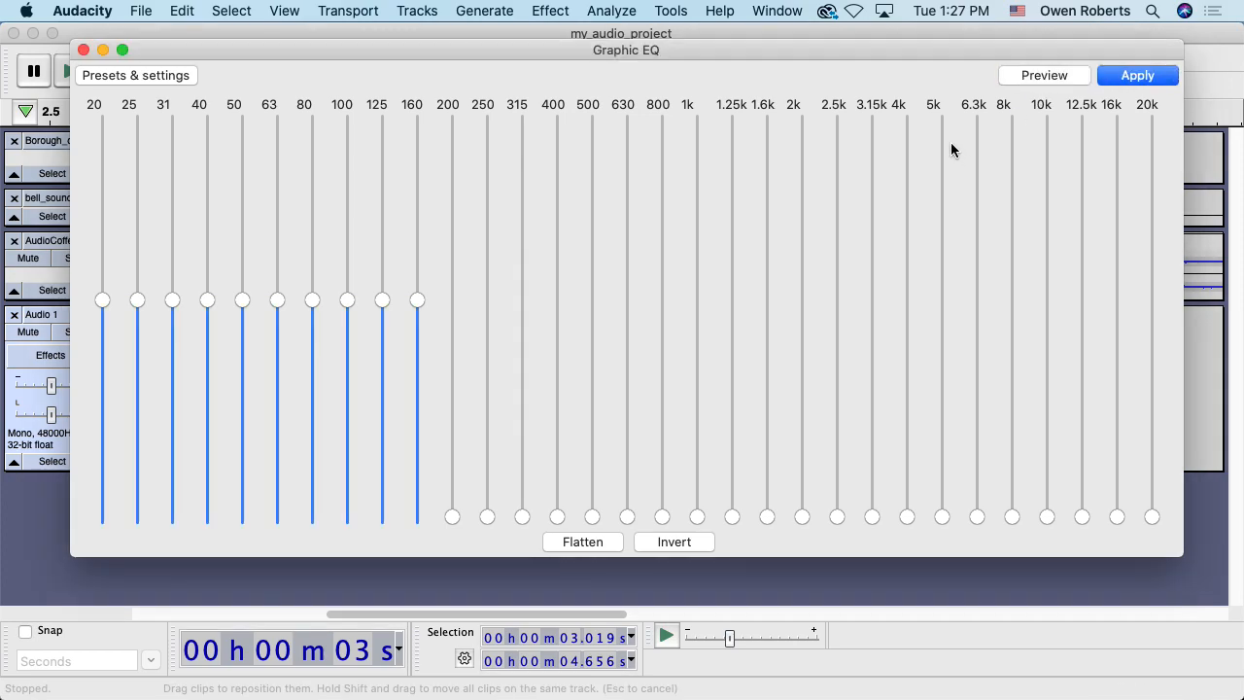
Step: Raise the 200, 250 and 315 Hz bands to match the lower bands and preview the clip
click(452, 299)
click(487, 299)
click(522, 309)
click(521, 299)
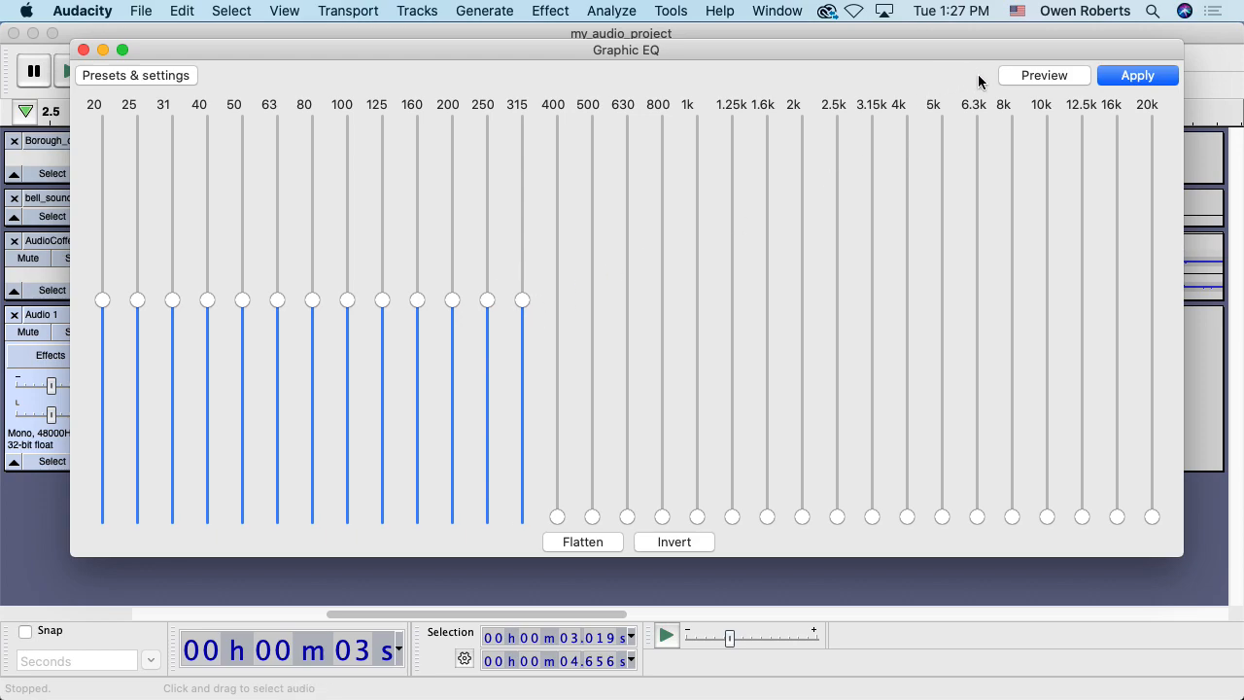
click(1025, 75)
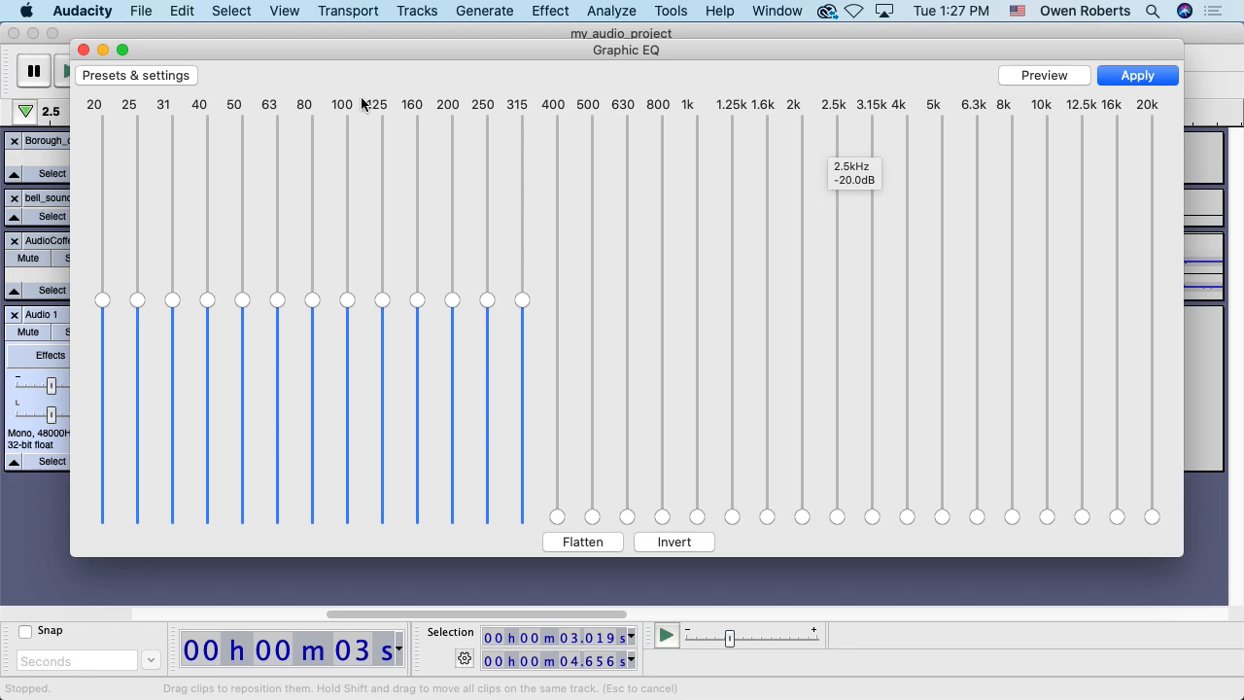
Step: Load the Treble Boost factory preset in the Graphic EQ, preview it, and close the effect without applying it
click(147, 78)
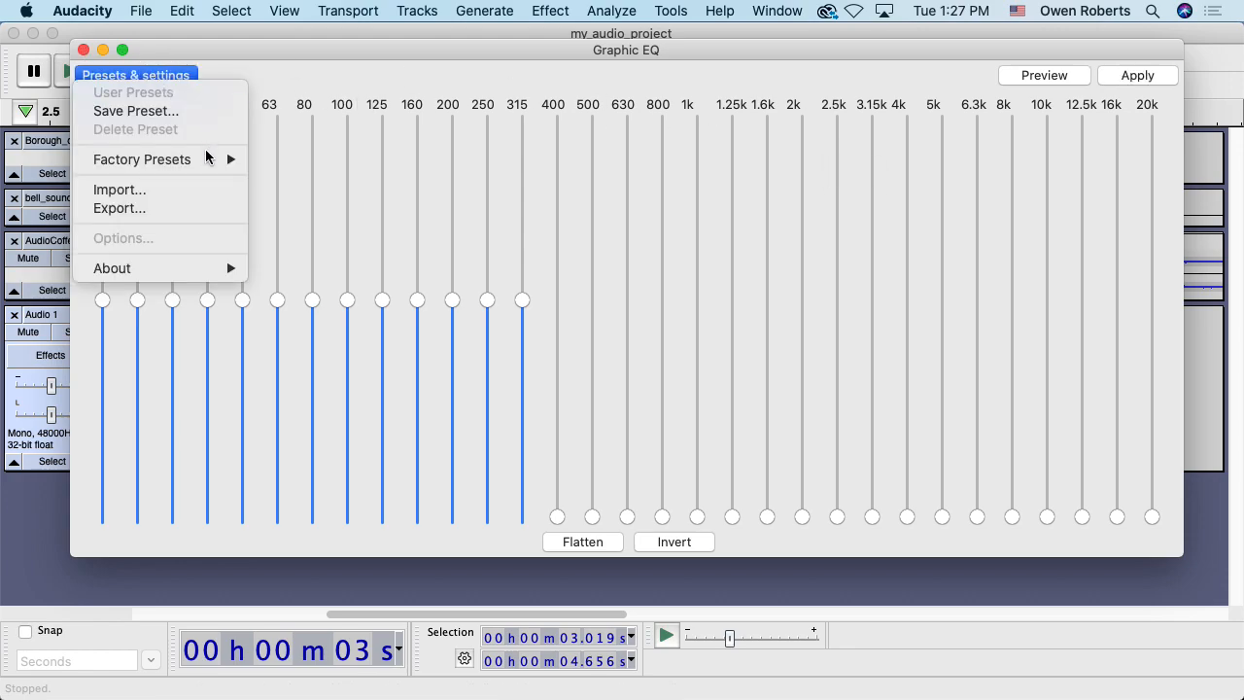
mouse_move(206, 159)
click(260, 76)
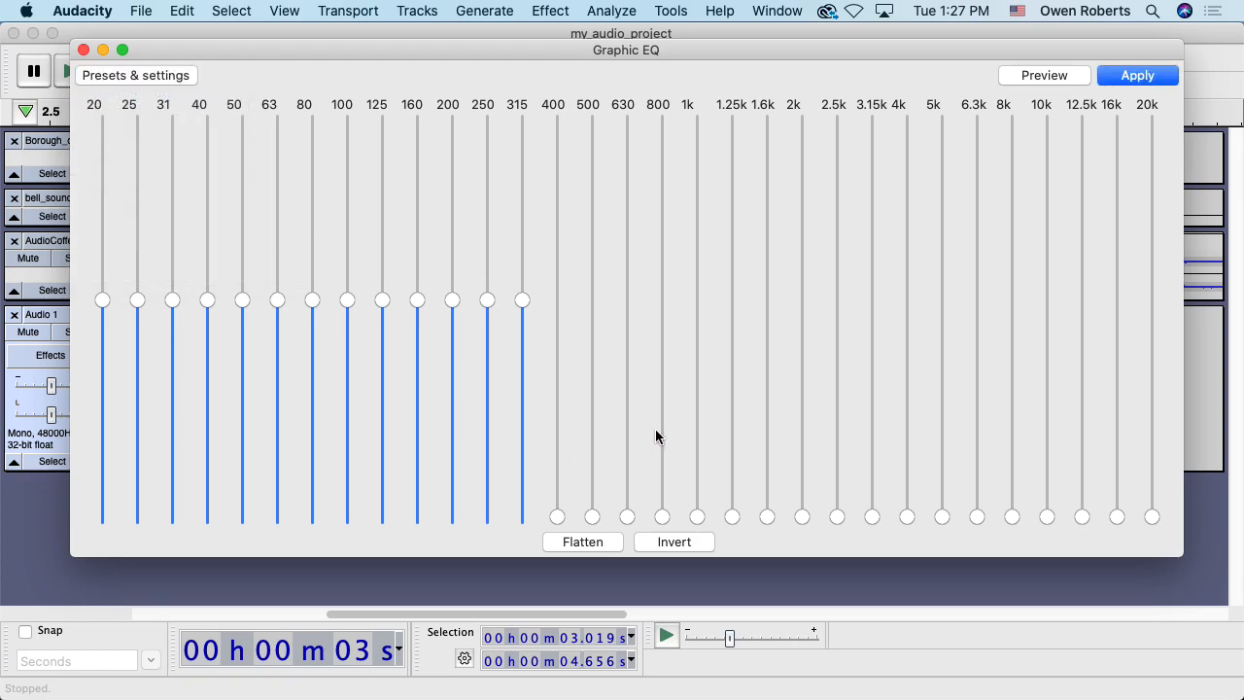
mouse_move(655, 428)
click(151, 75)
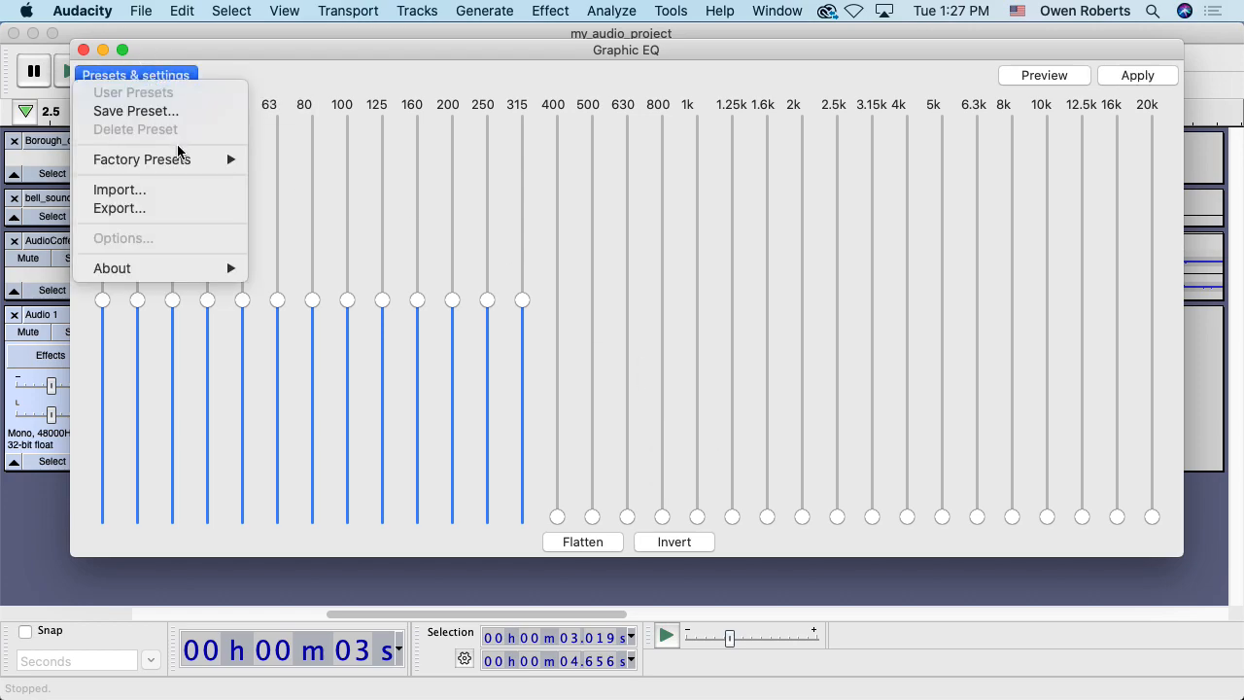
mouse_move(181, 162)
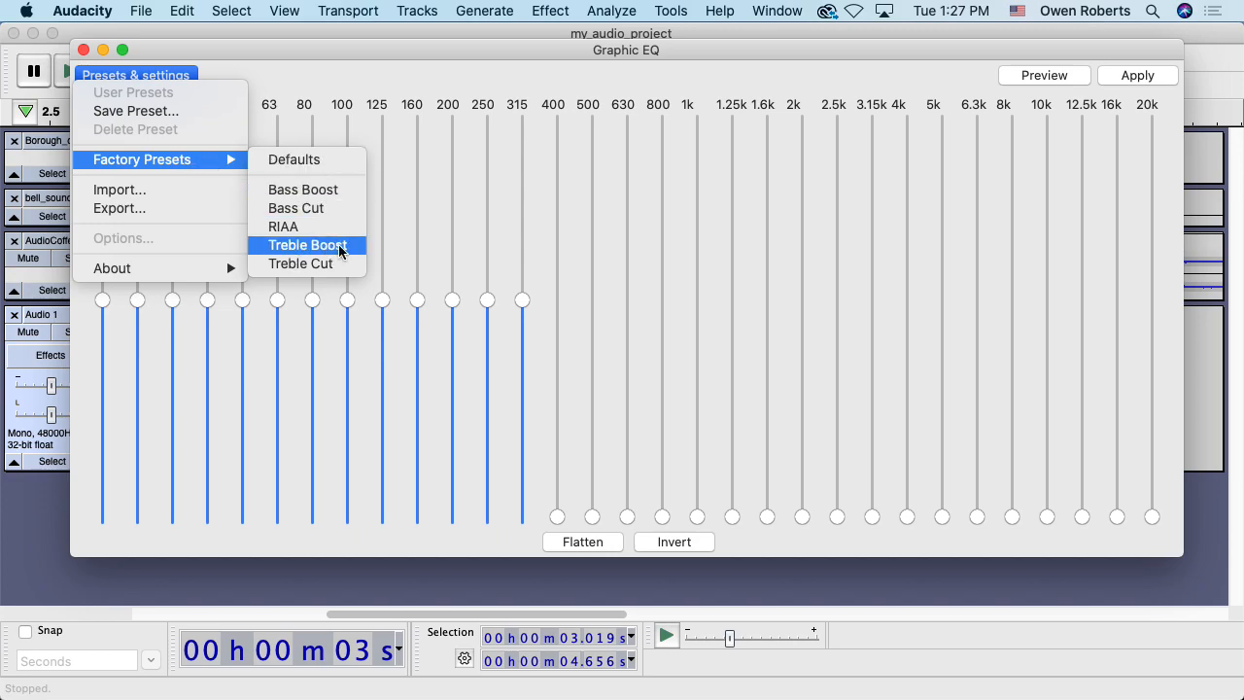
click(318, 245)
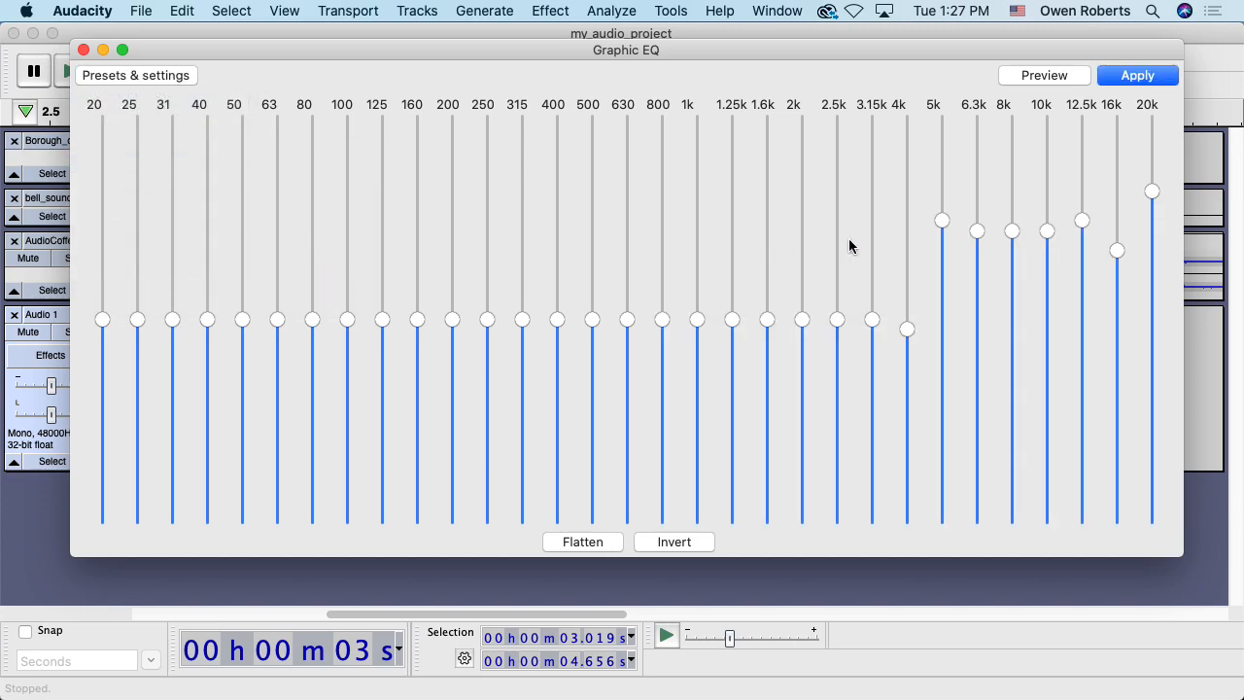
click(1045, 75)
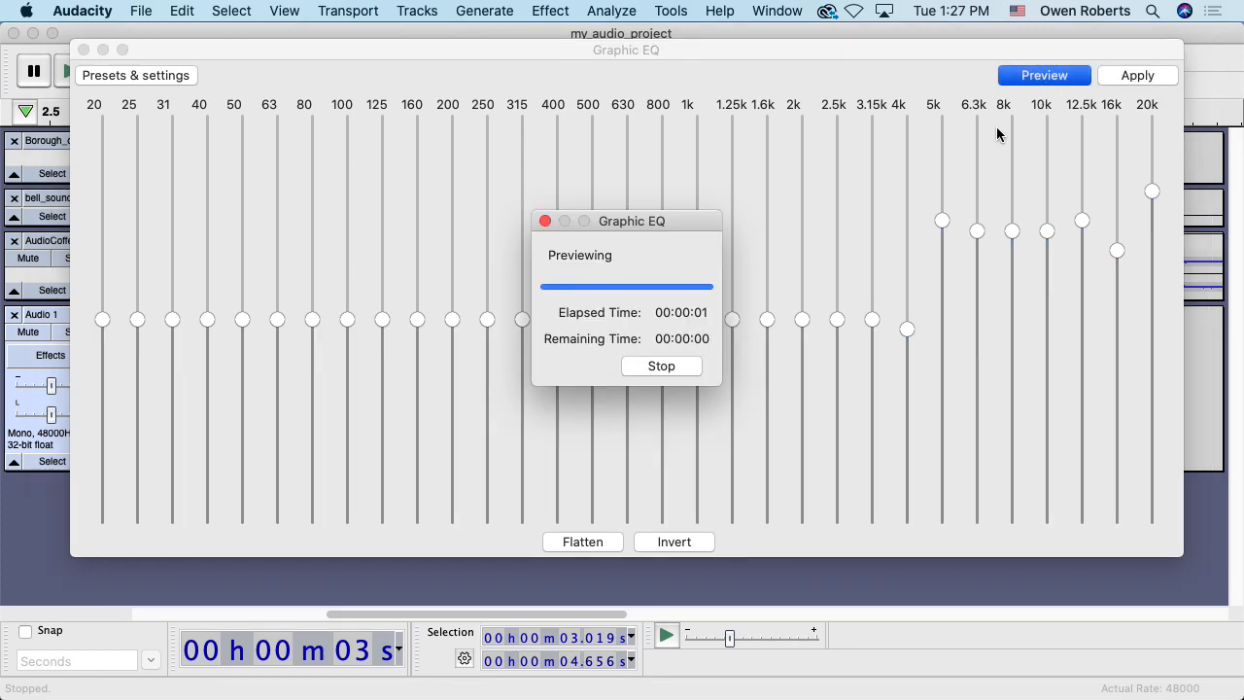
mouse_move(959, 126)
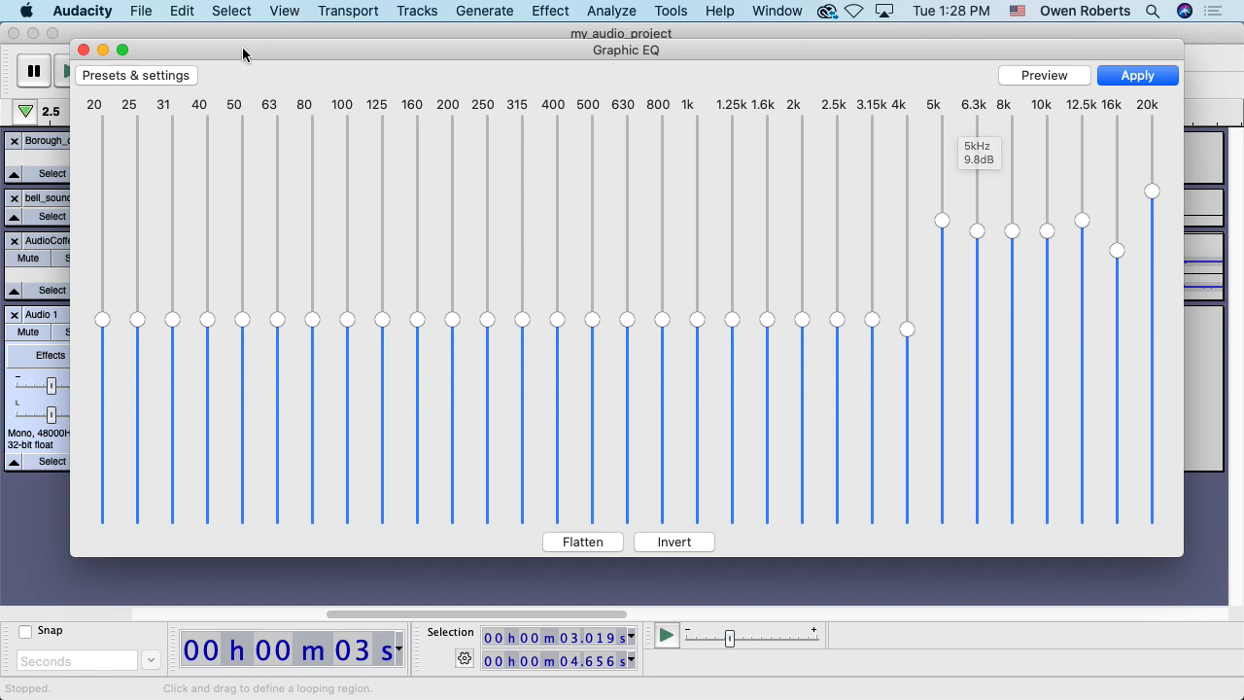
click(83, 50)
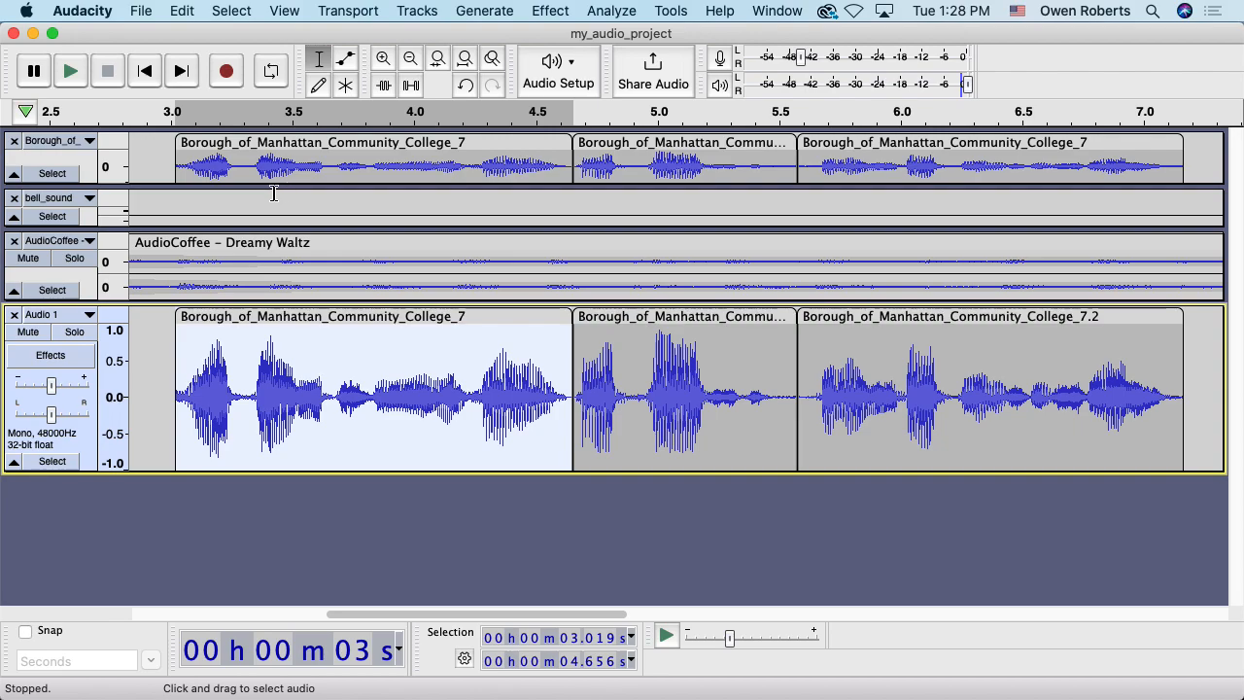
Step: Reduce the height of the topmost voice track slightly
drag(272, 185, 260, 161)
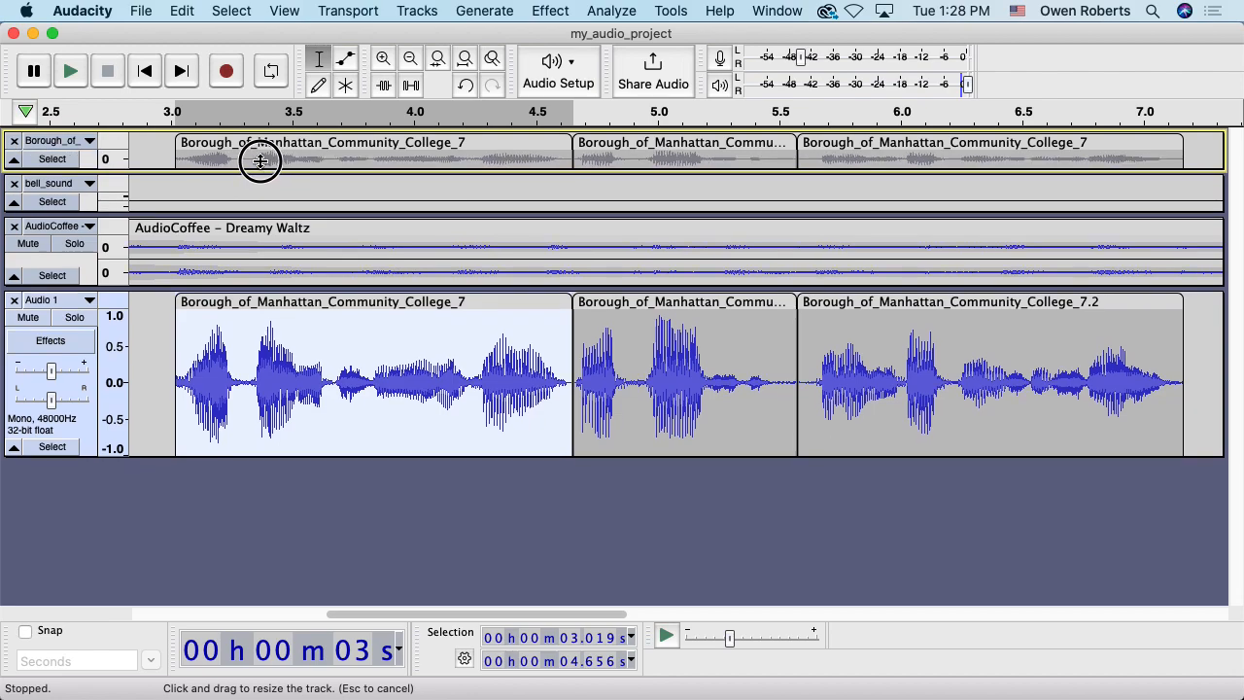
Step: Try the Reverse effect on the selected Audio 1 clip, play the result, and undo the reversal
click(540, 10)
mouse_move(653, 162)
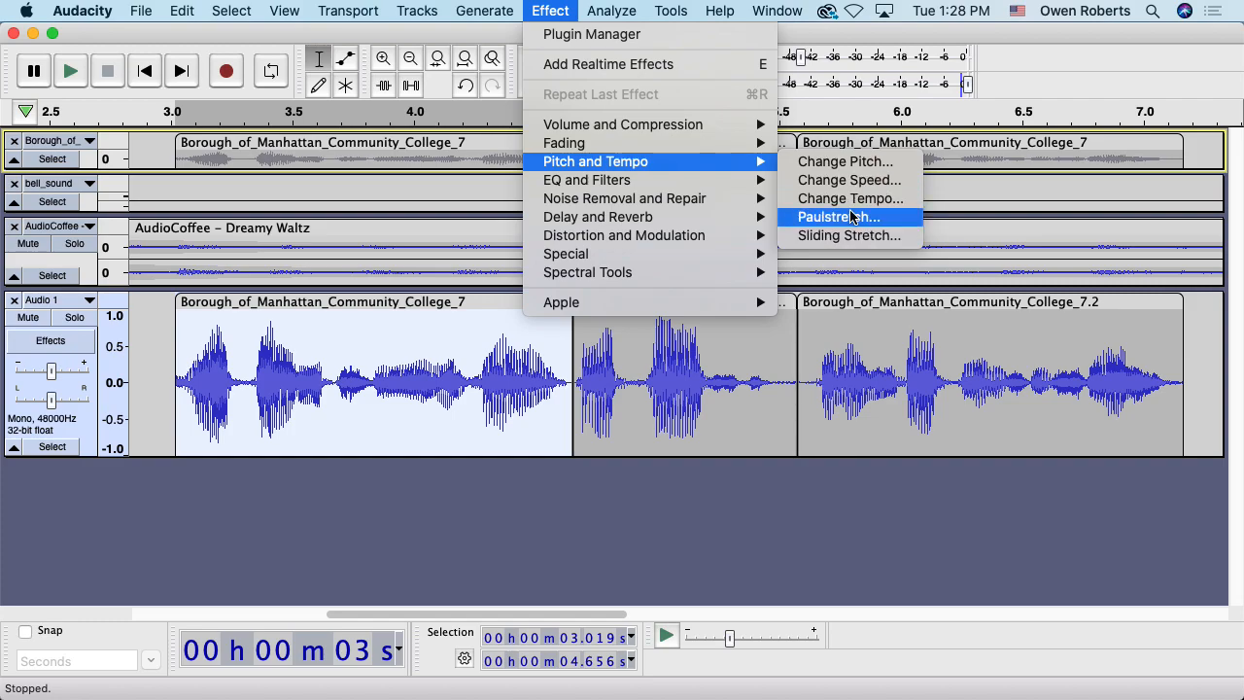
mouse_move(691, 201)
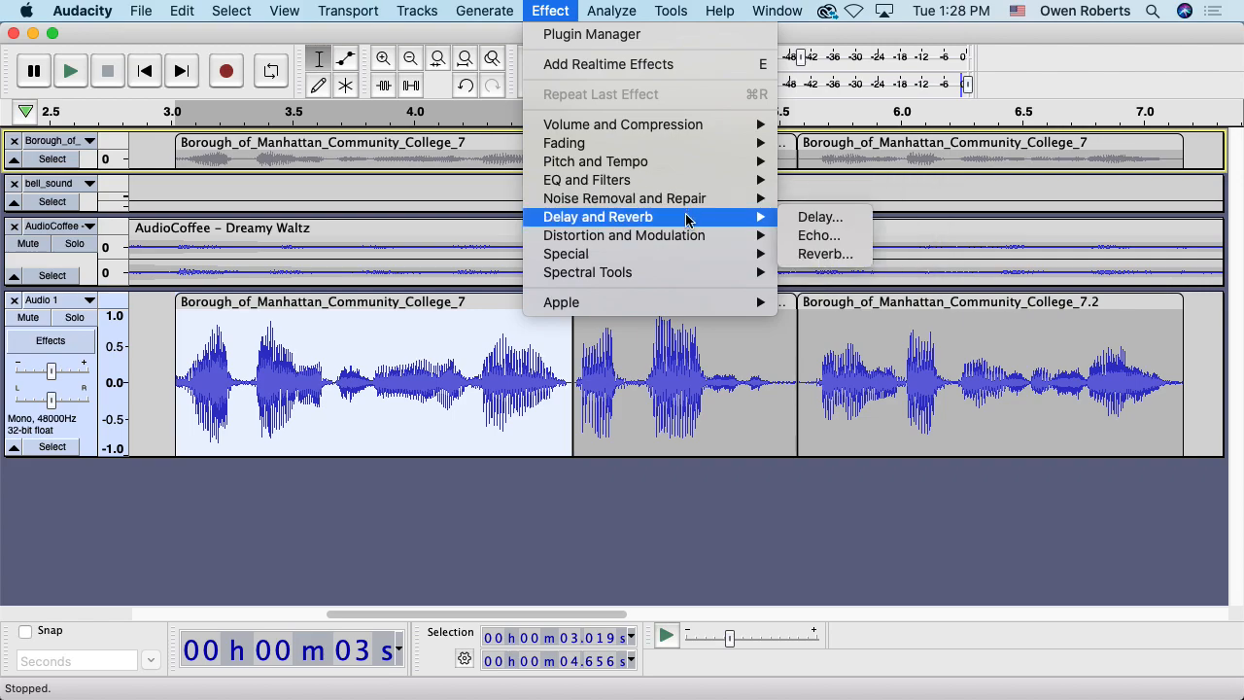
mouse_move(670, 256)
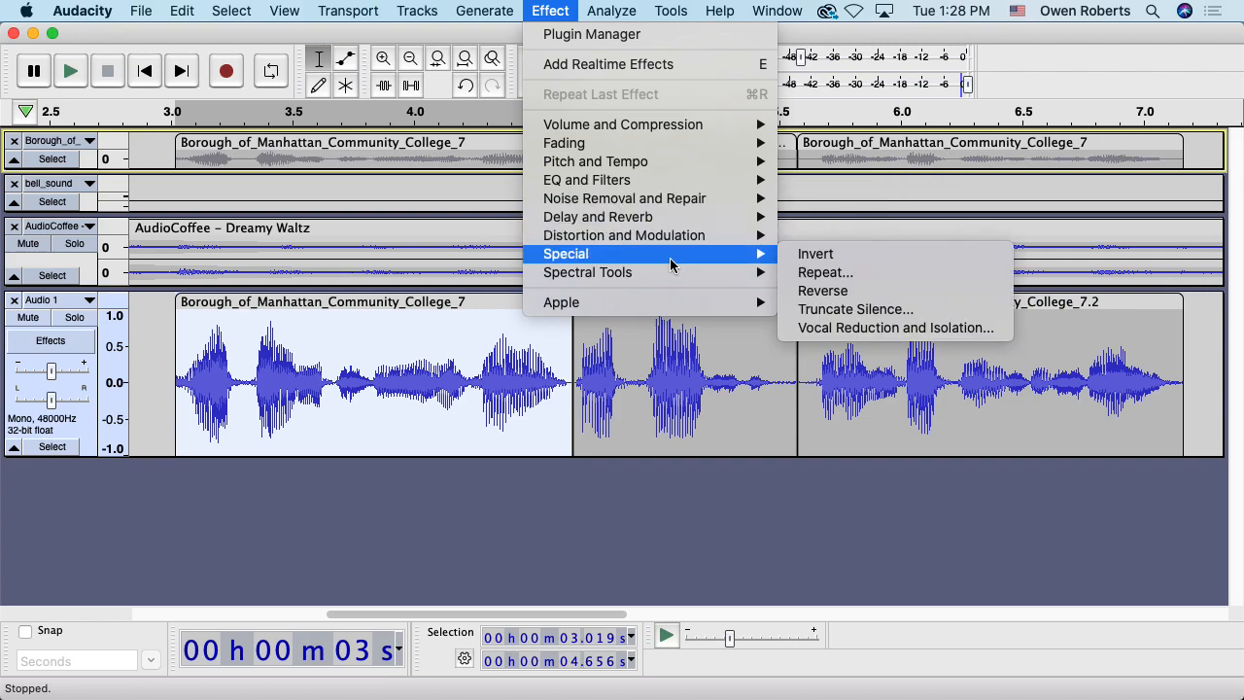
click(823, 289)
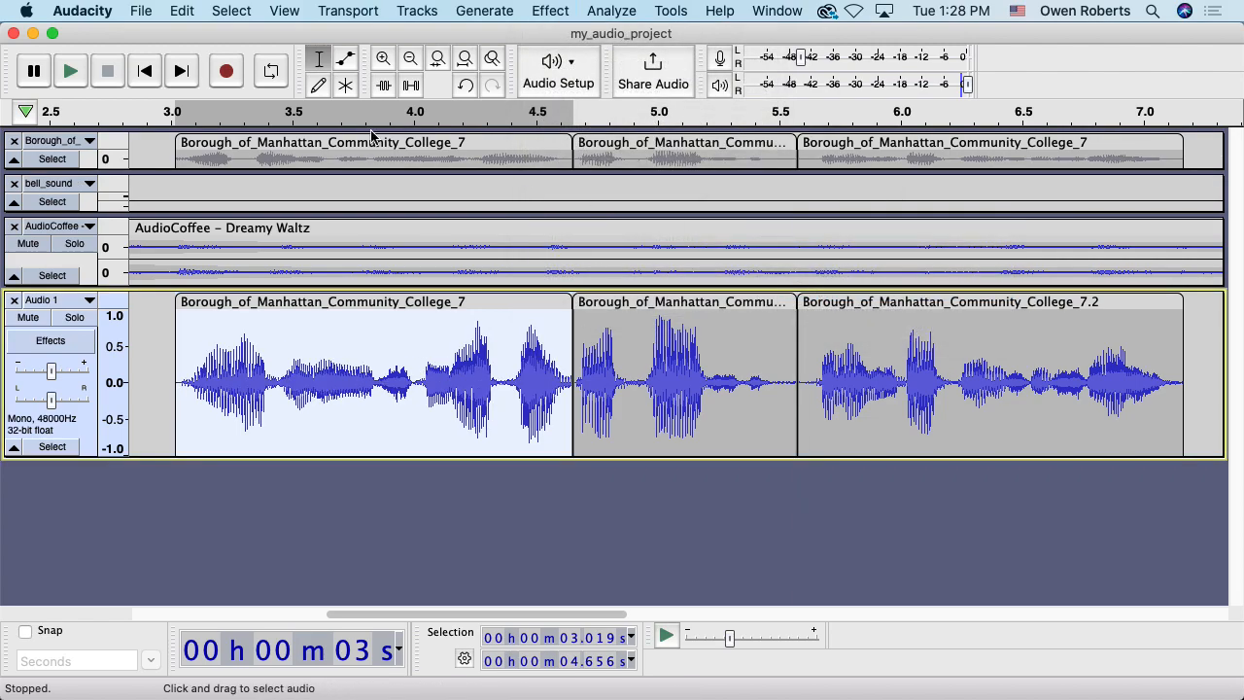
click(75, 74)
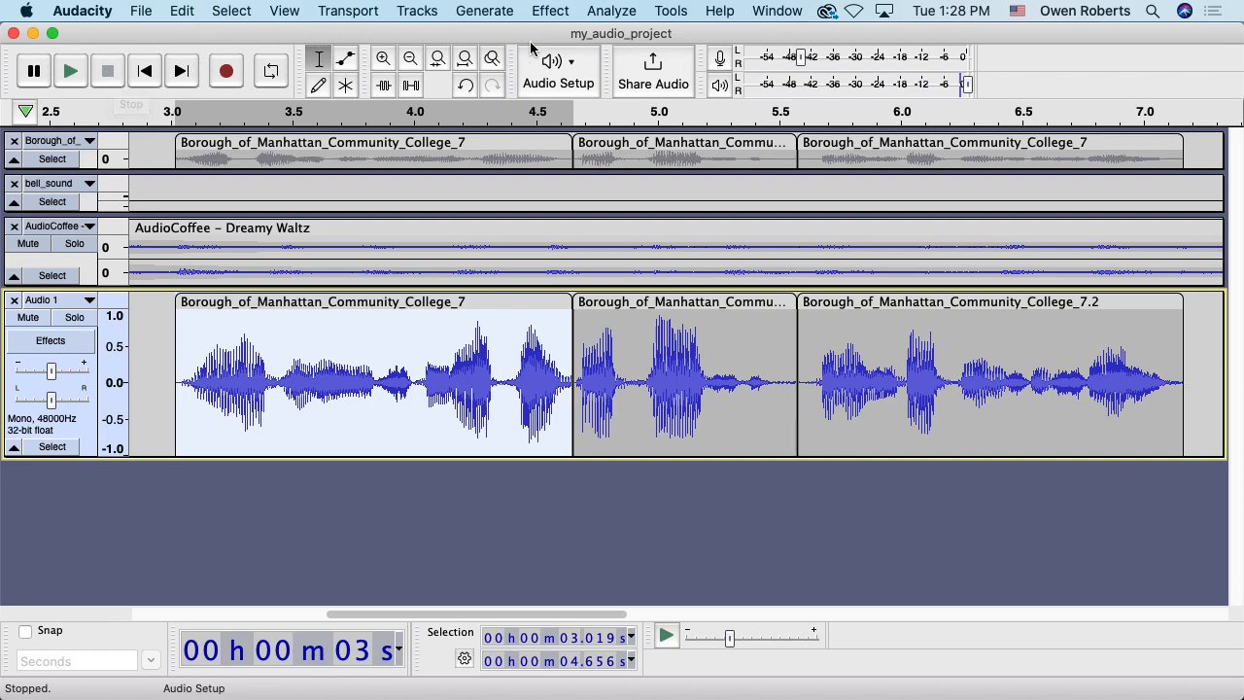
key(super+z)
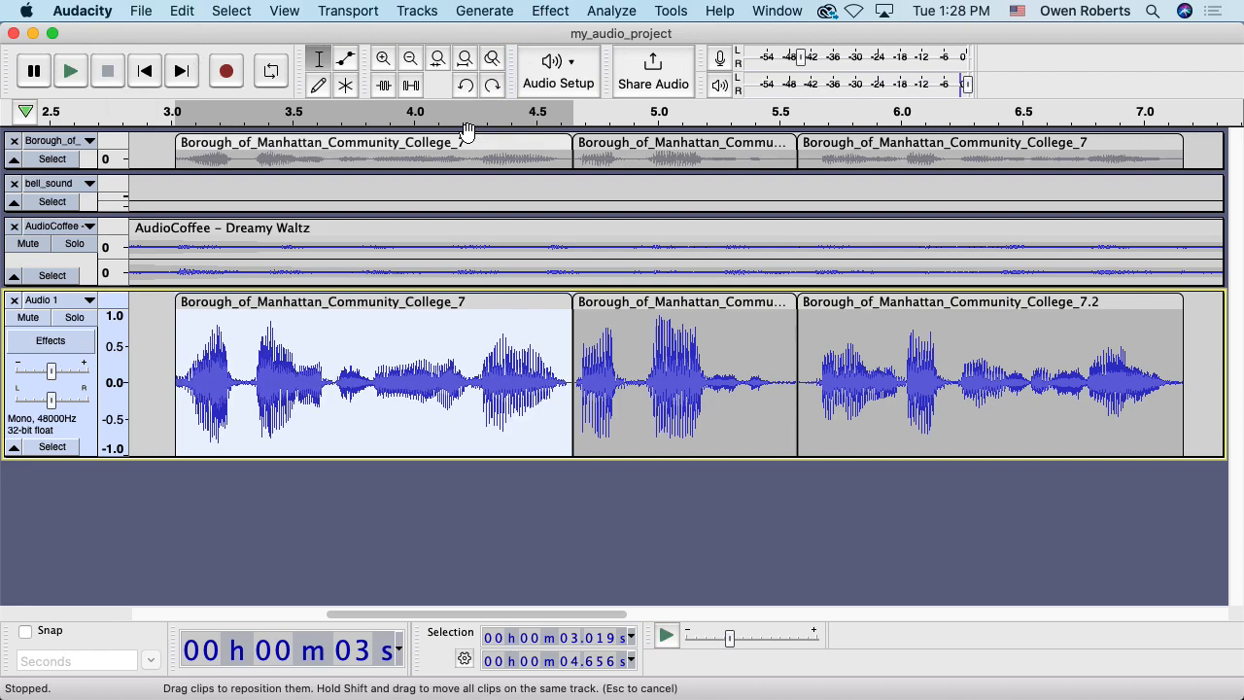
Step: Open Change Pitch for the selected clip, raise the pitch by about 49 percent, and preview it
click(546, 11)
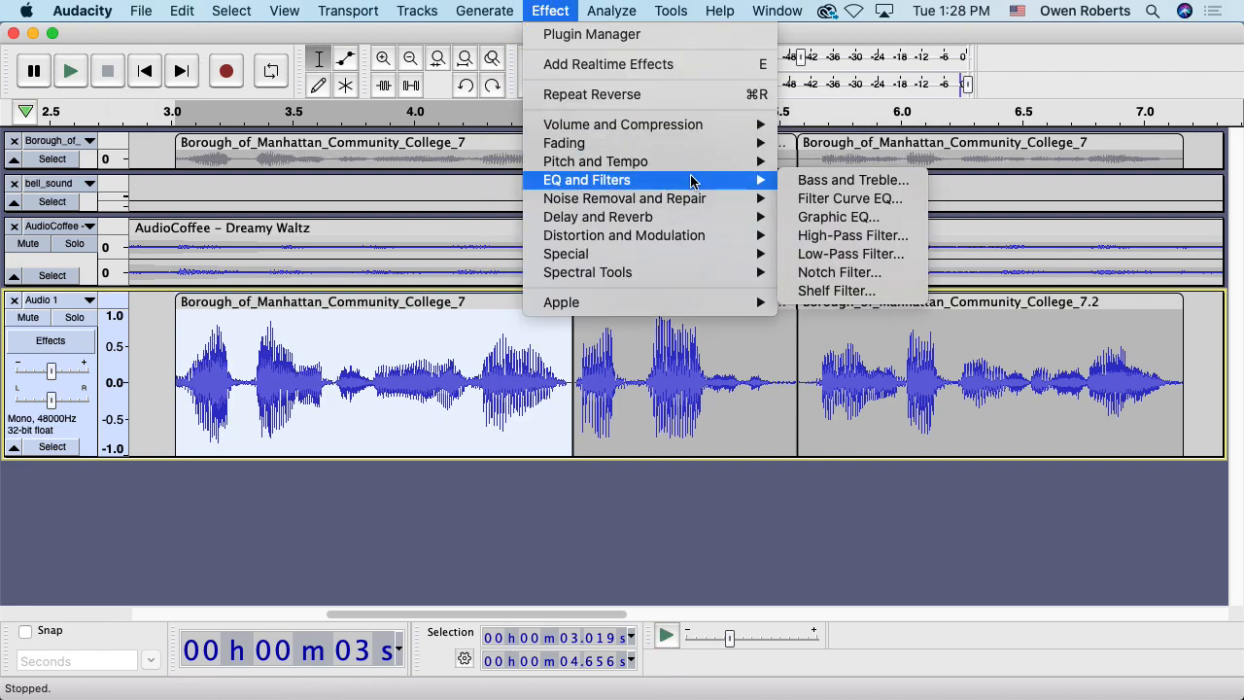
mouse_move(695, 170)
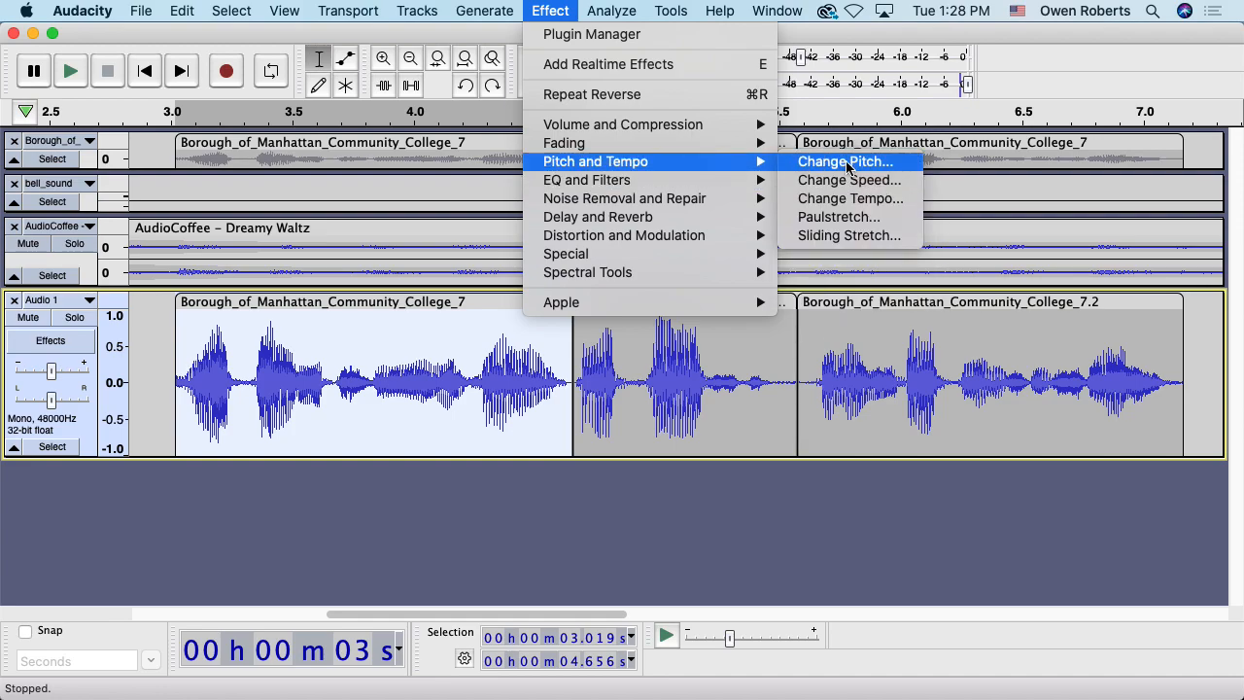
click(841, 162)
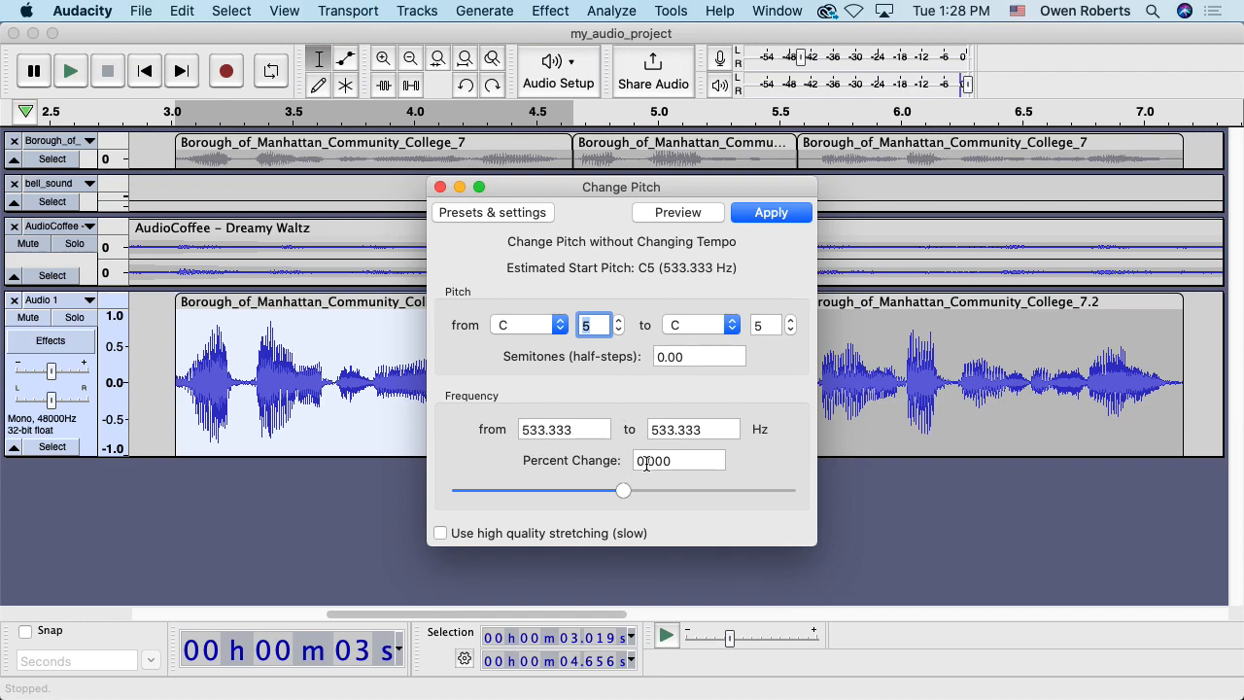
drag(623, 491, 658, 493)
click(684, 213)
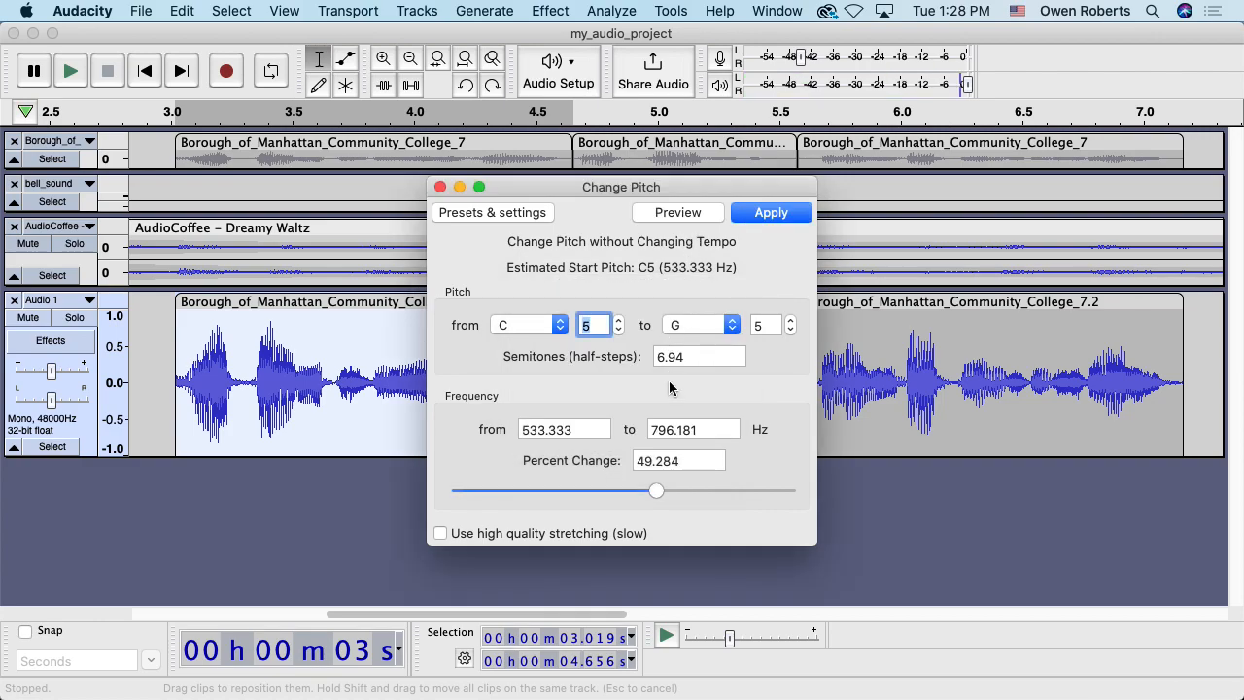
Step: Set the pitch change to -50 percent, preview it, and close Change Pitch without applying it
drag(656, 490, 540, 491)
click(680, 213)
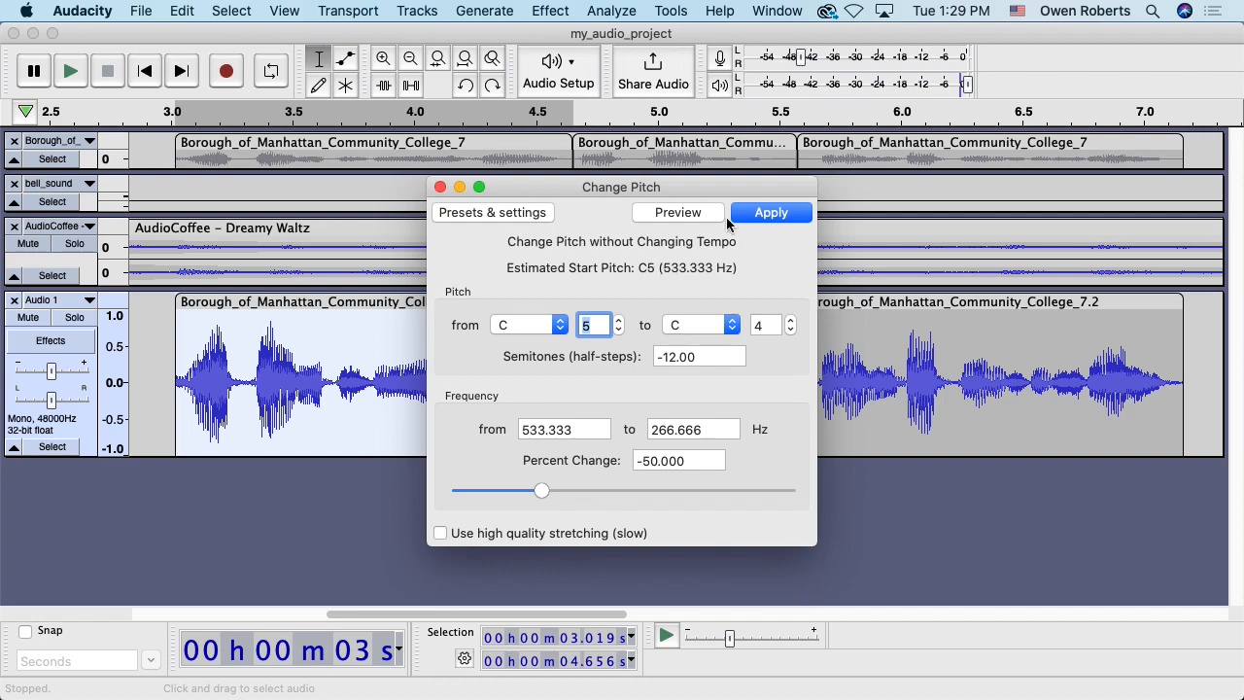
click(440, 186)
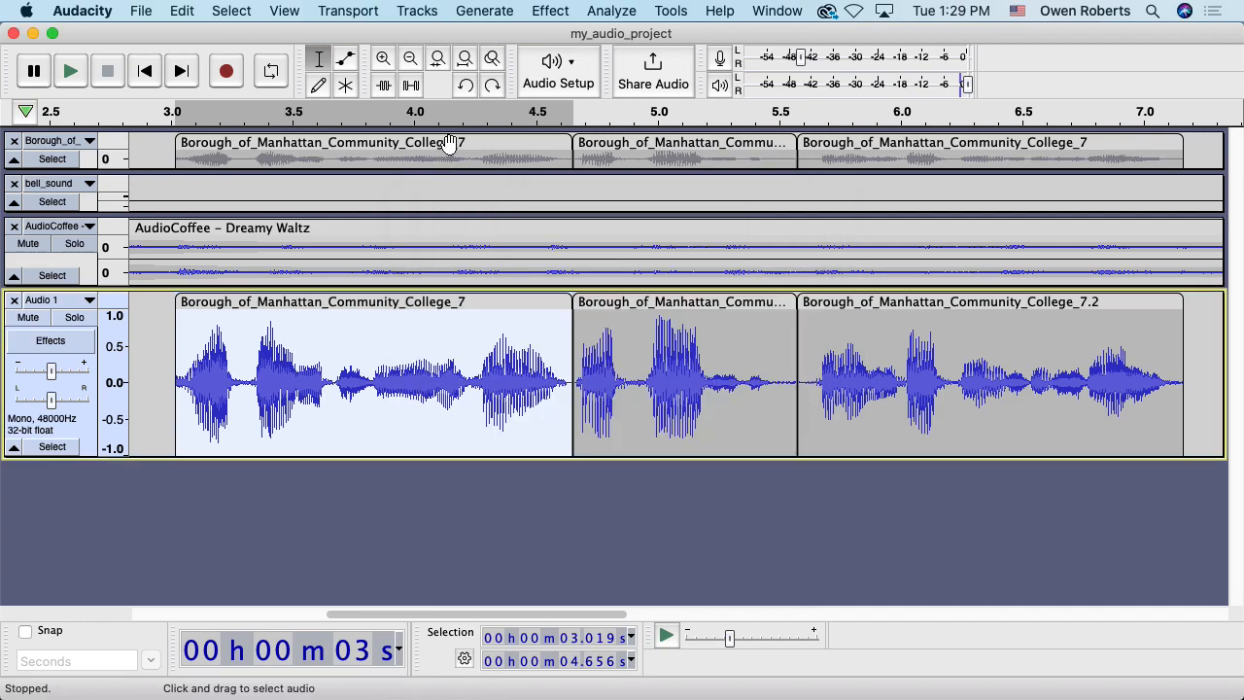
Step: Open the Reverb effect for the selected clip, move its dialog off the clip, and preview the default settings
click(550, 11)
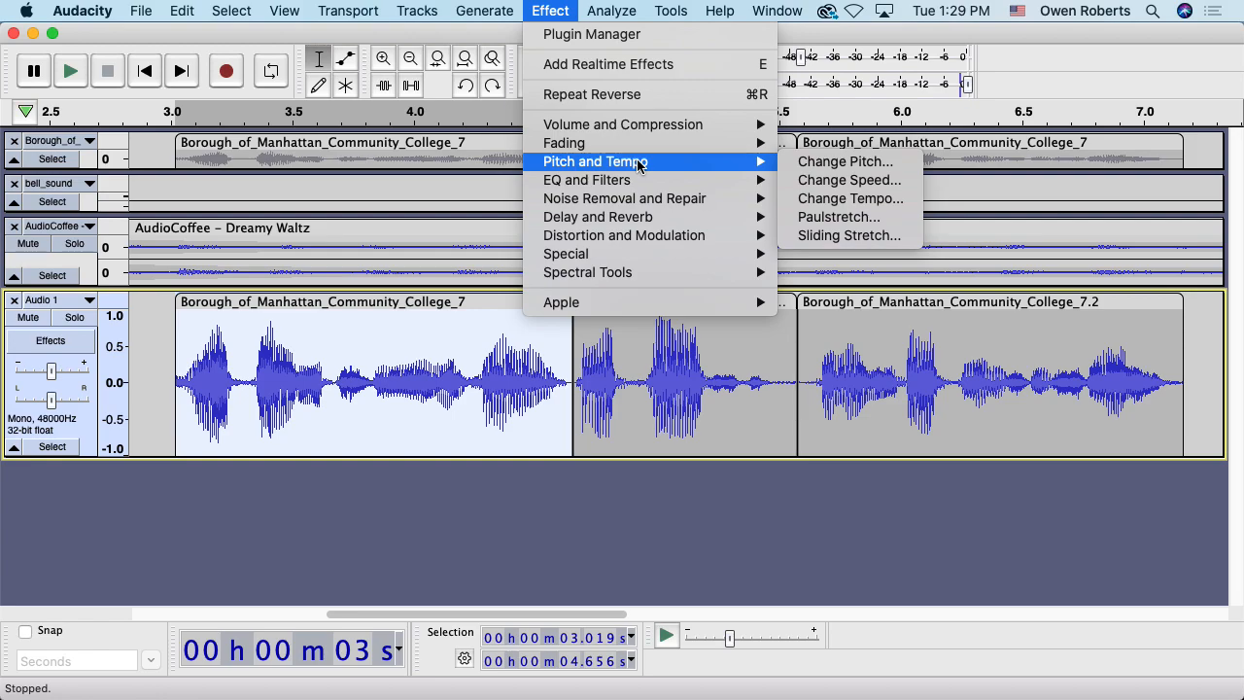
mouse_move(643, 217)
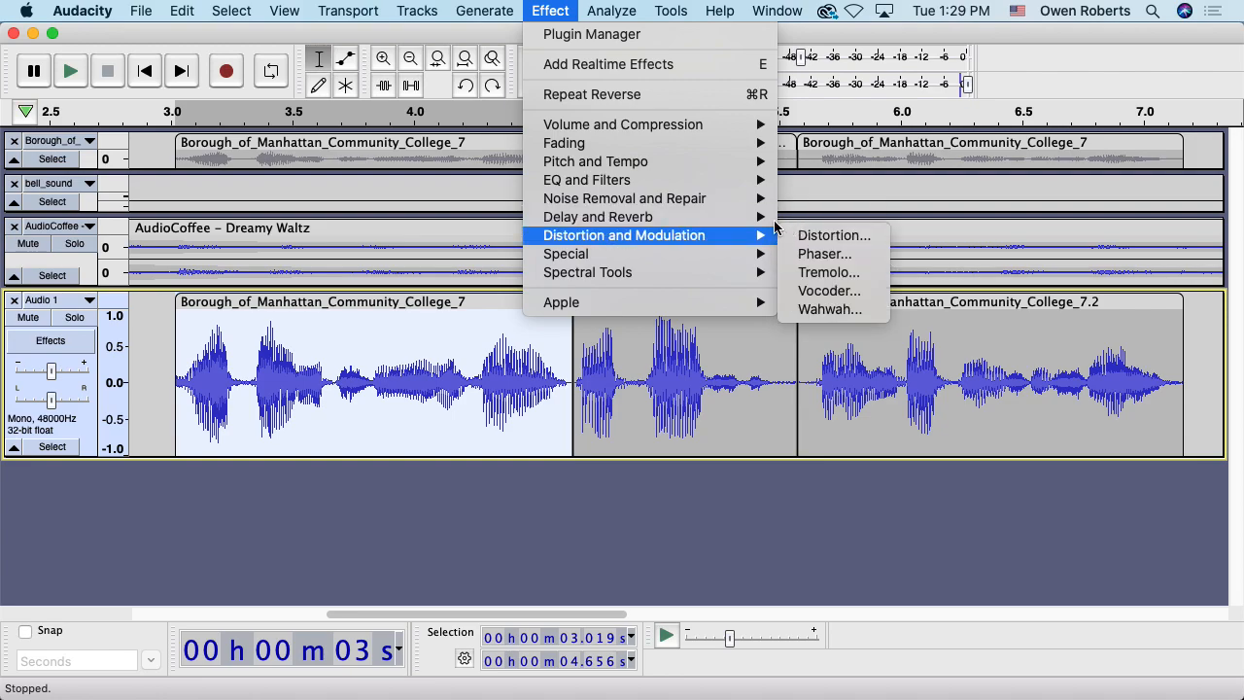
click(820, 254)
drag(696, 194, 865, 143)
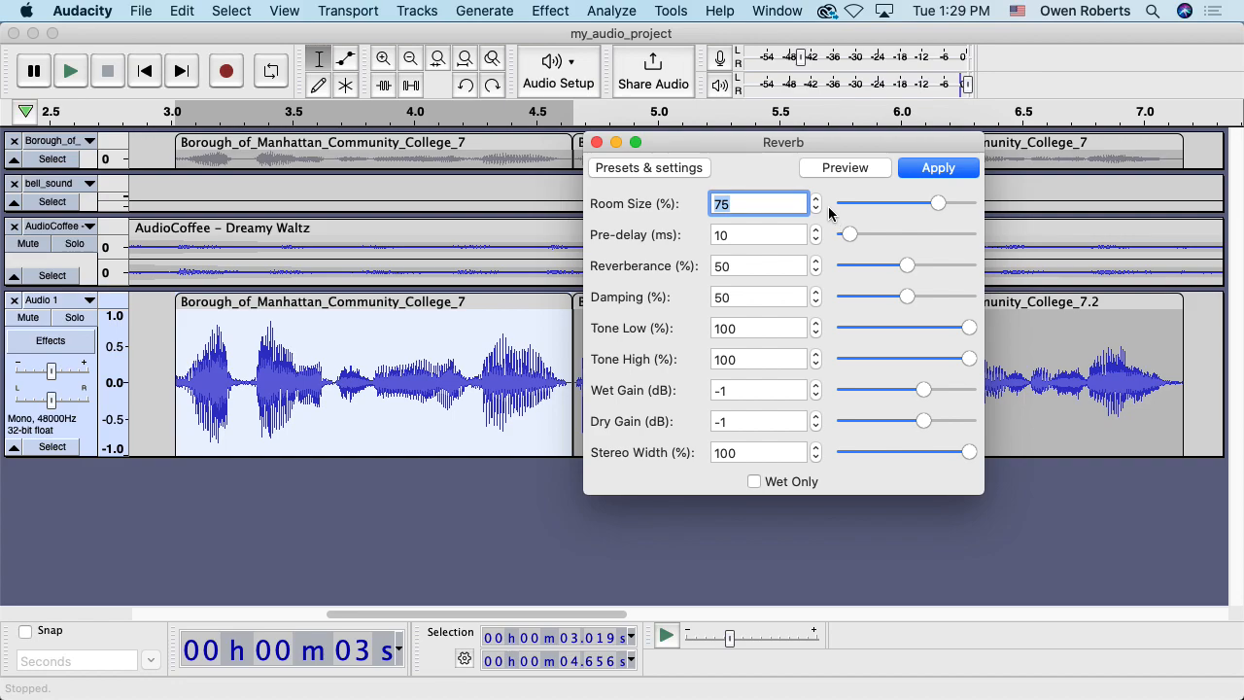
click(846, 171)
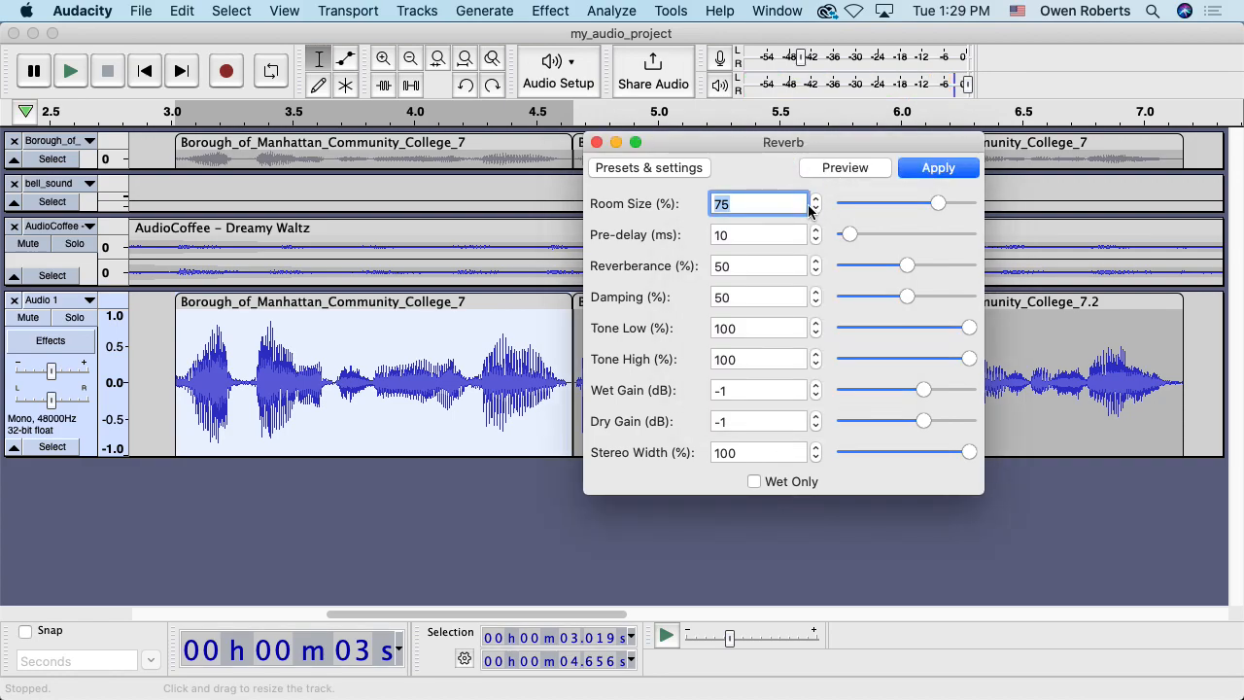
Step: Load the Cathedral factory preset in the Reverb effect and preview the clip
click(702, 169)
mouse_move(704, 254)
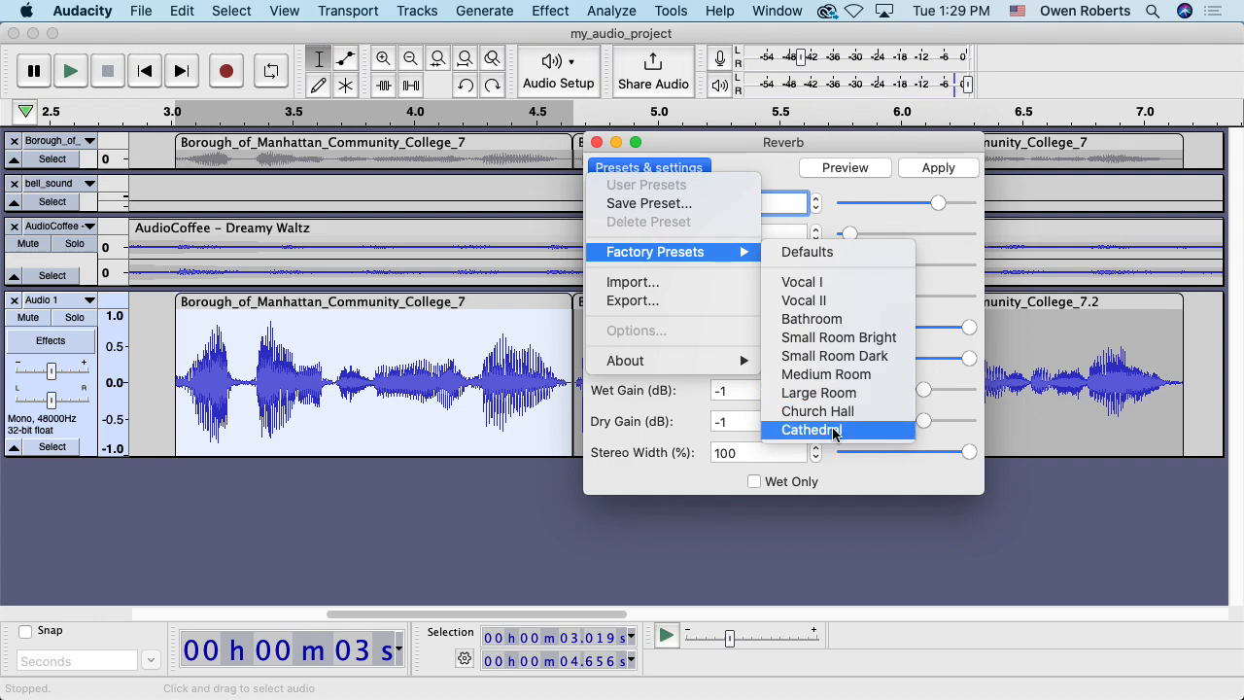
click(832, 428)
click(853, 167)
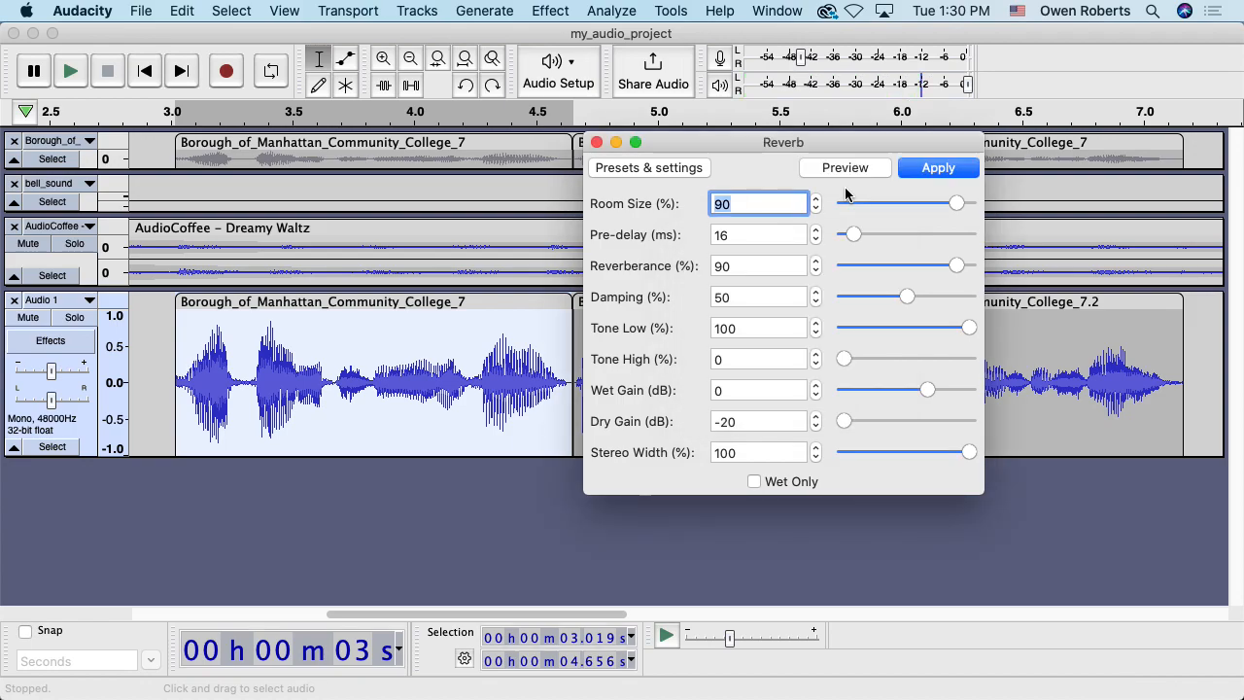
Step: Load the Bathroom factory reverb preset and preview it, and preview it again with Wet Only enabled
click(690, 167)
mouse_move(710, 254)
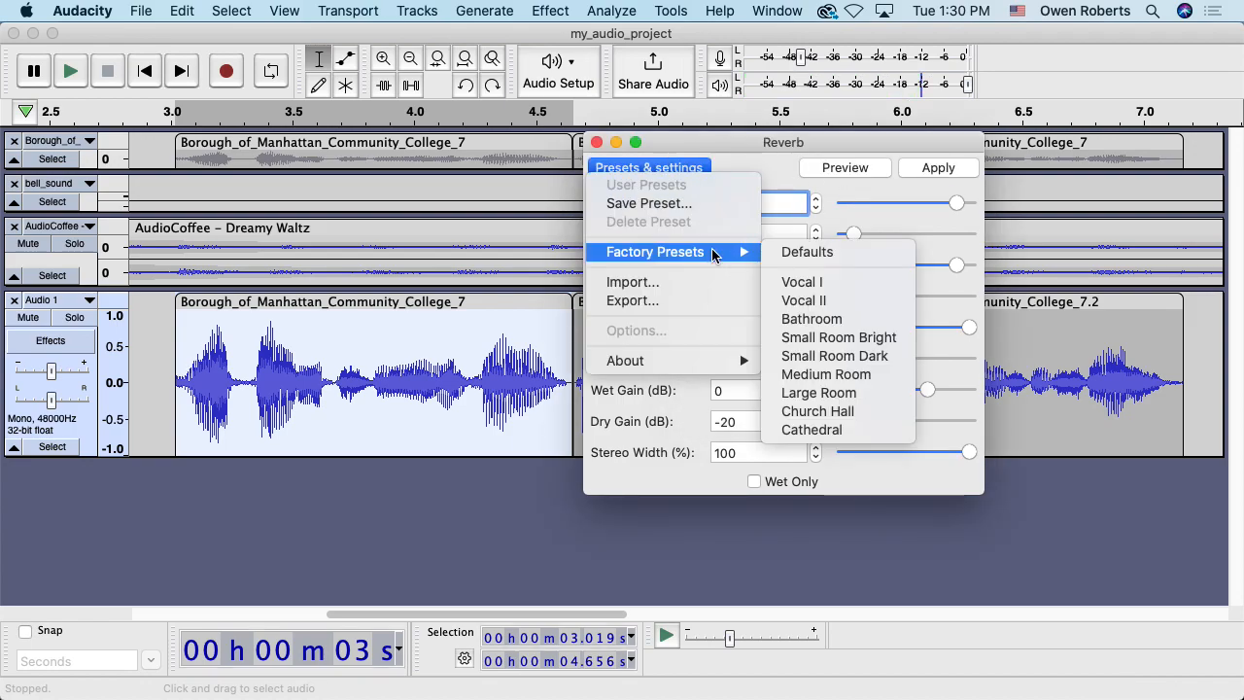
click(812, 319)
click(848, 173)
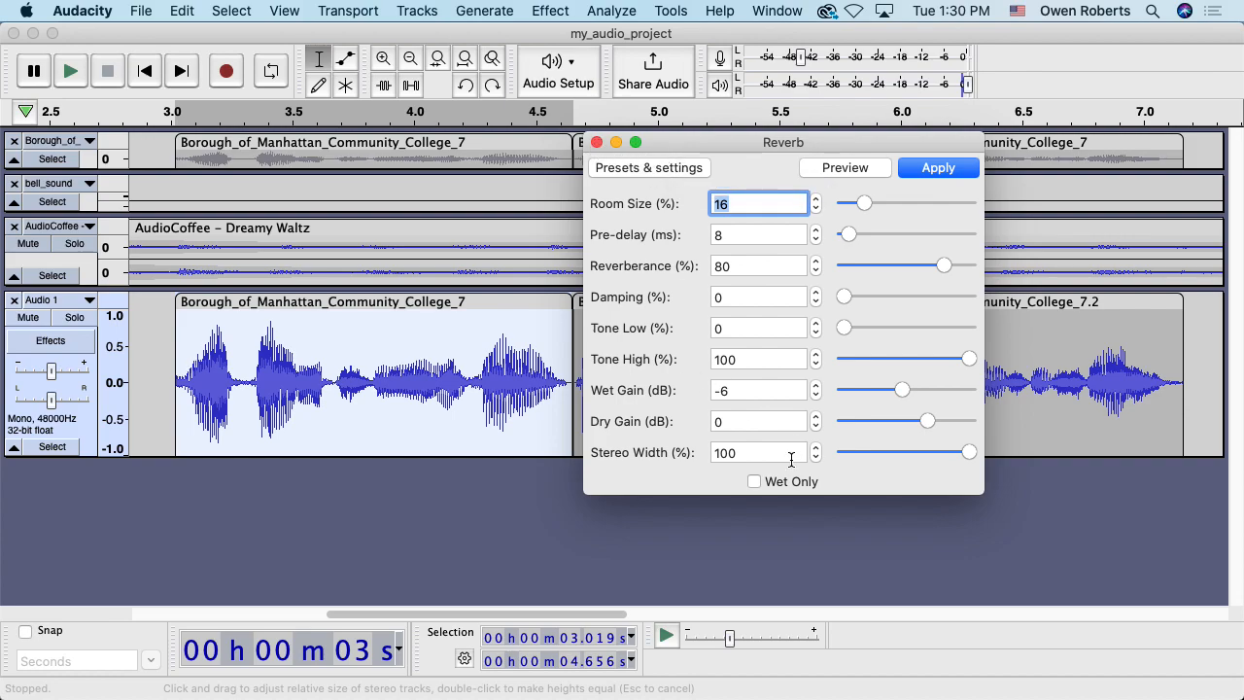
click(755, 482)
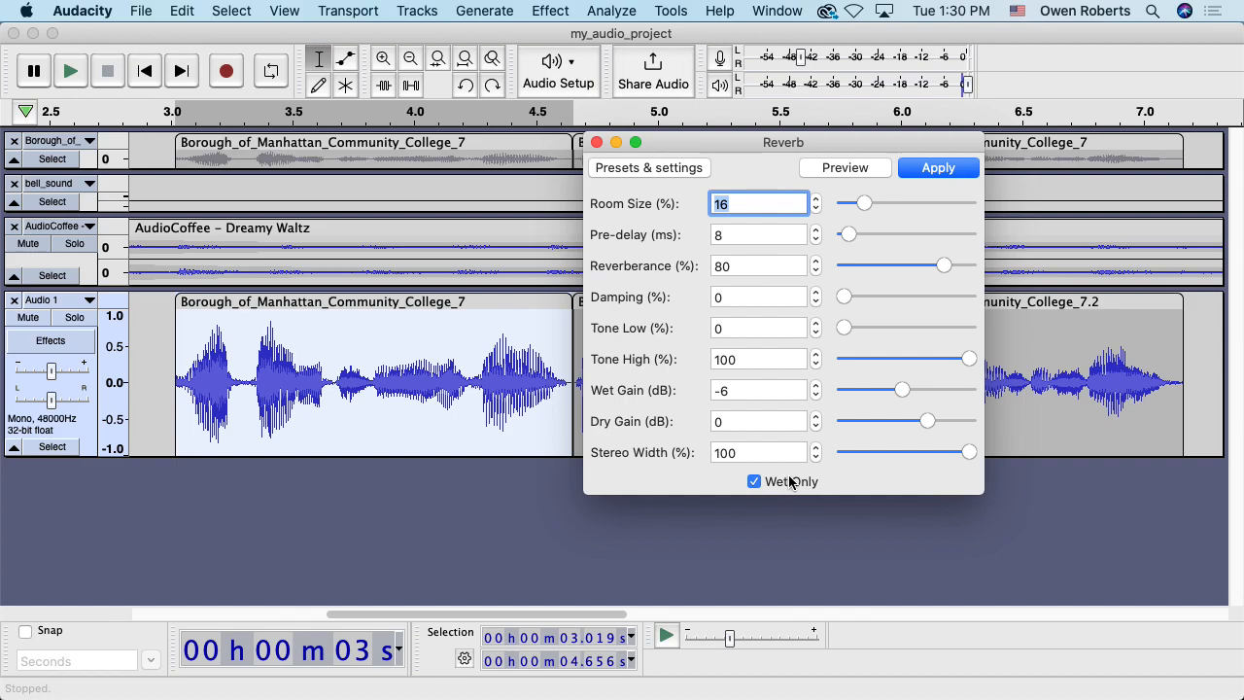
click(847, 169)
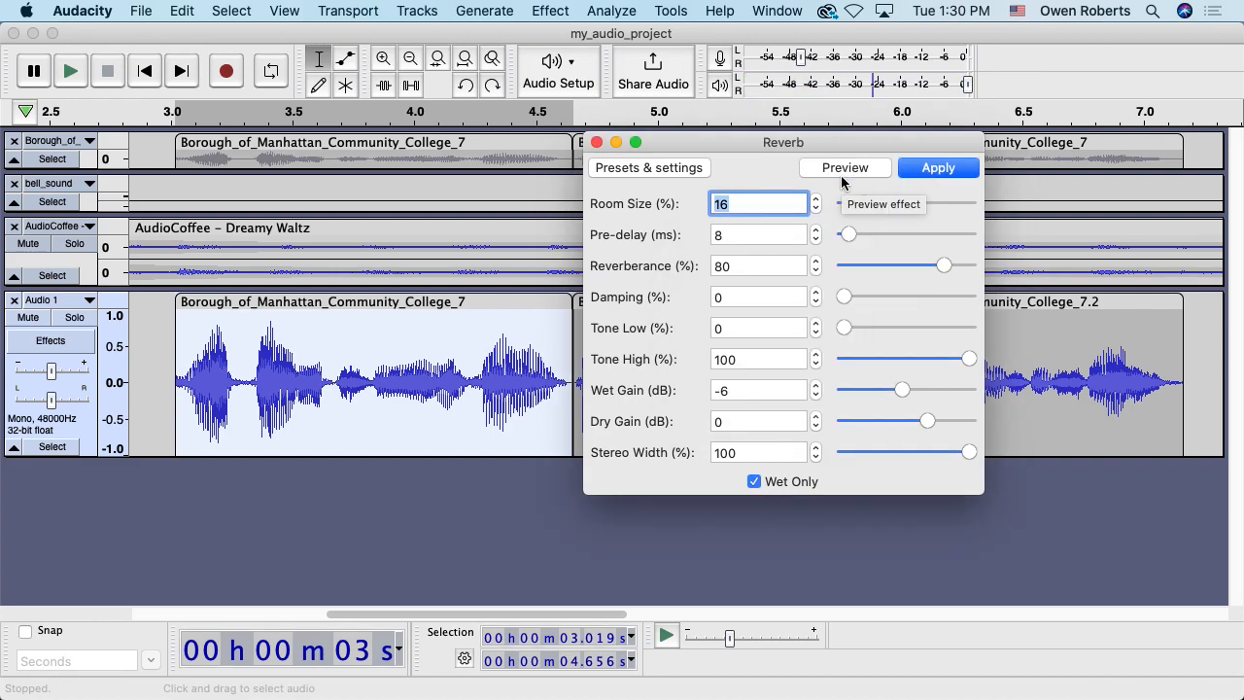
Step: Preview the Bathroom reverb with Wet Only on and off, and close the effect without applying it
click(842, 174)
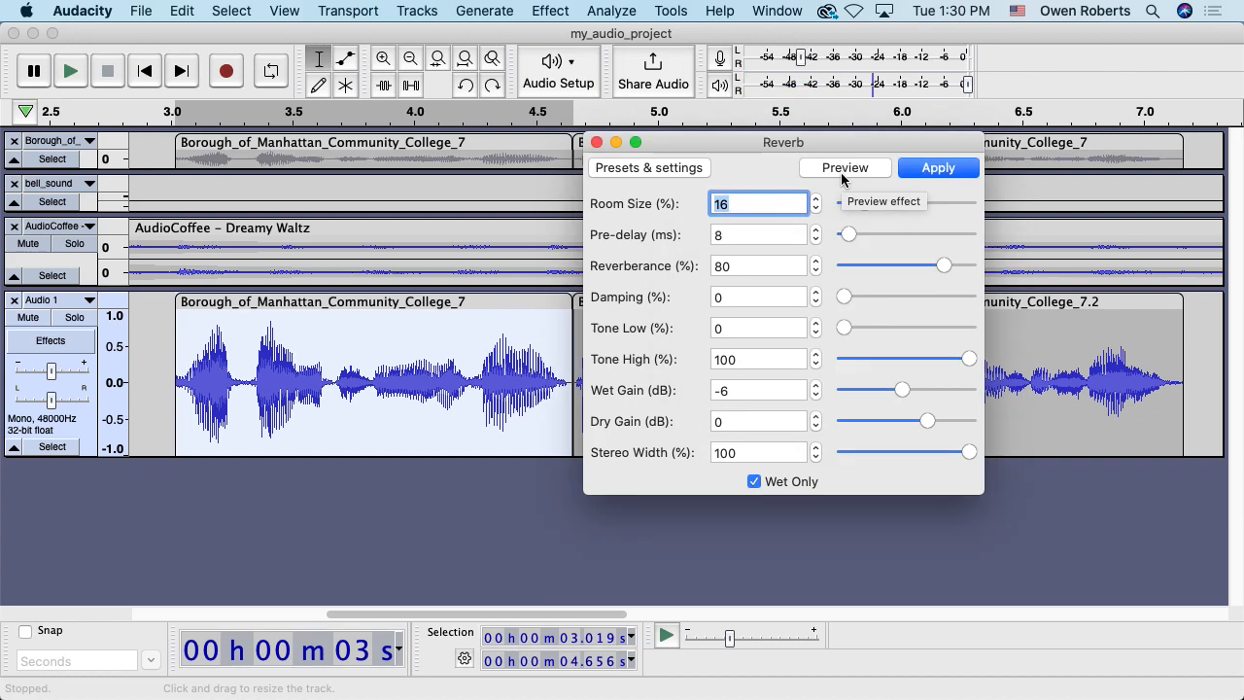
click(780, 479)
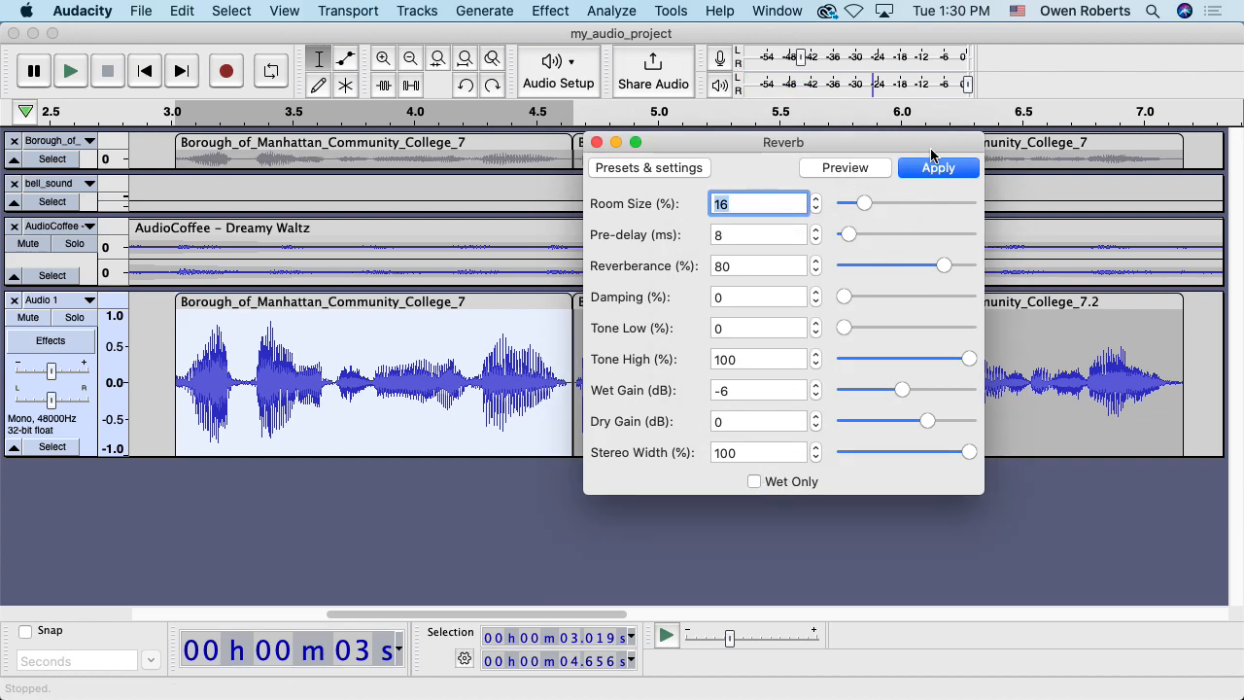
click(857, 169)
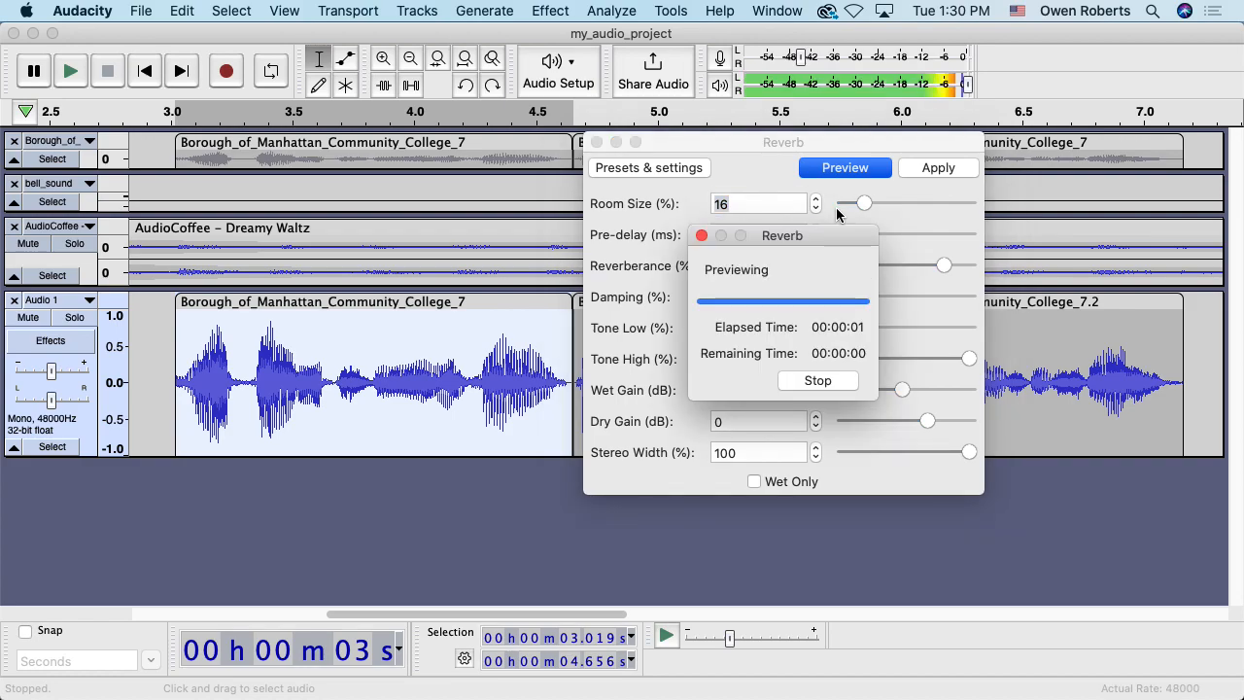
click(596, 142)
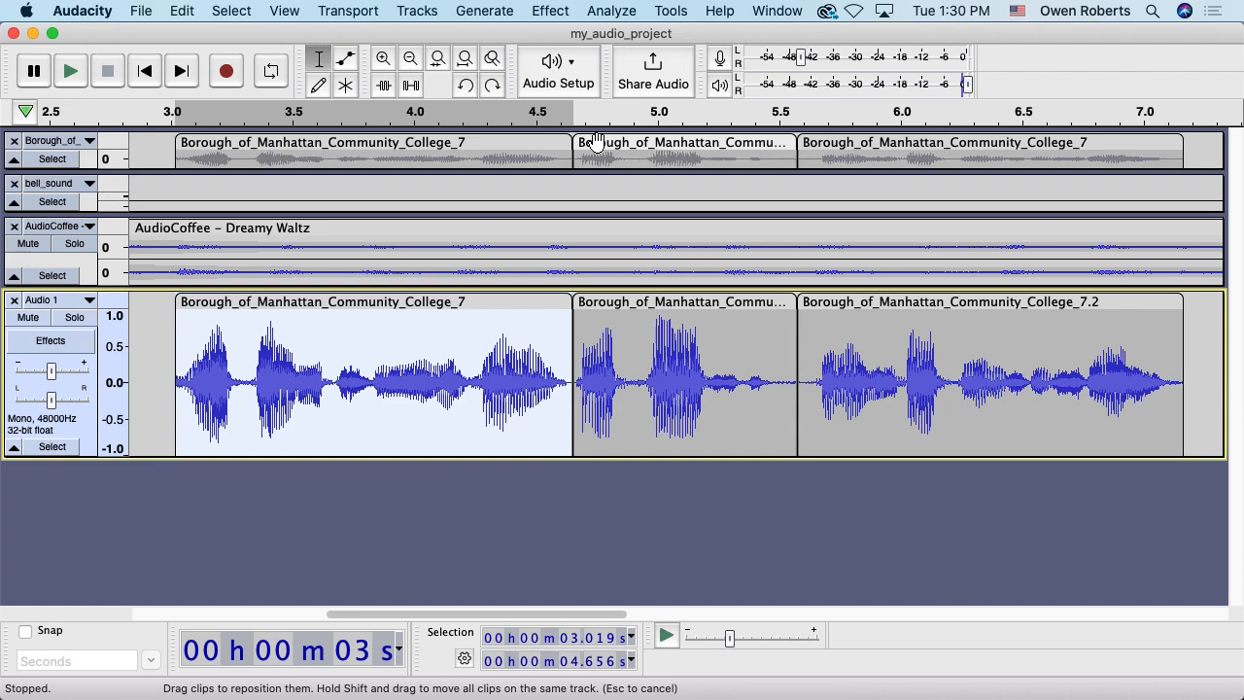
click(547, 13)
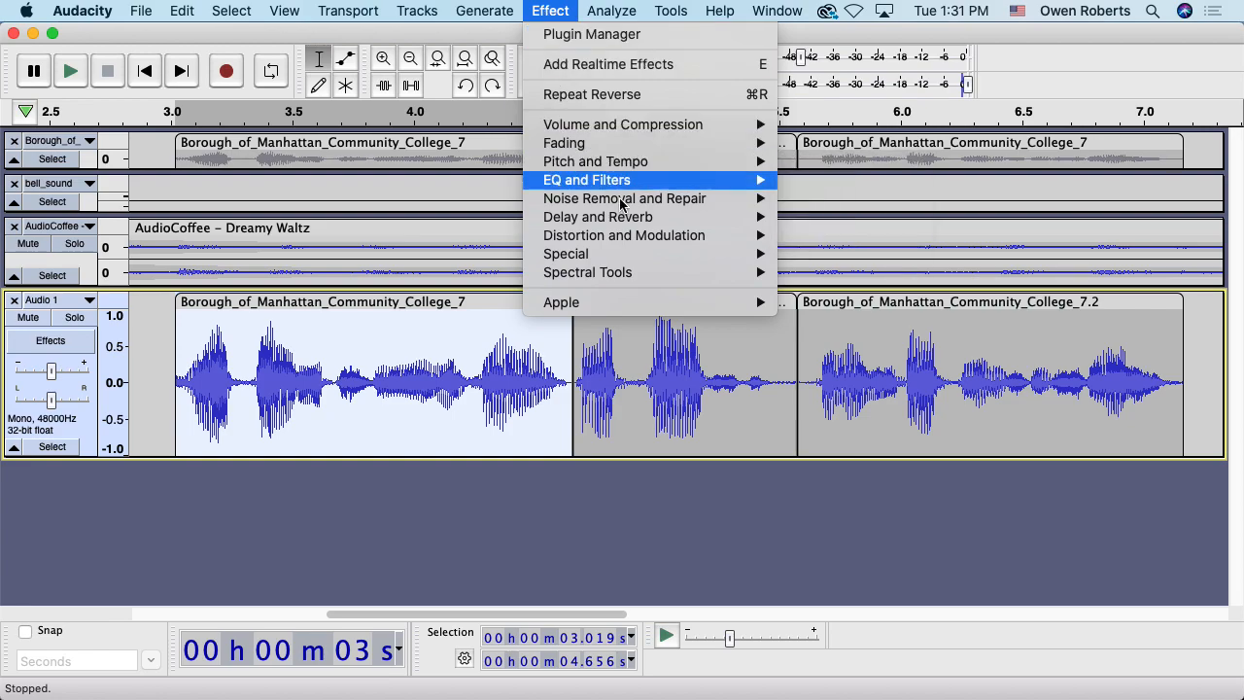
mouse_move(639, 233)
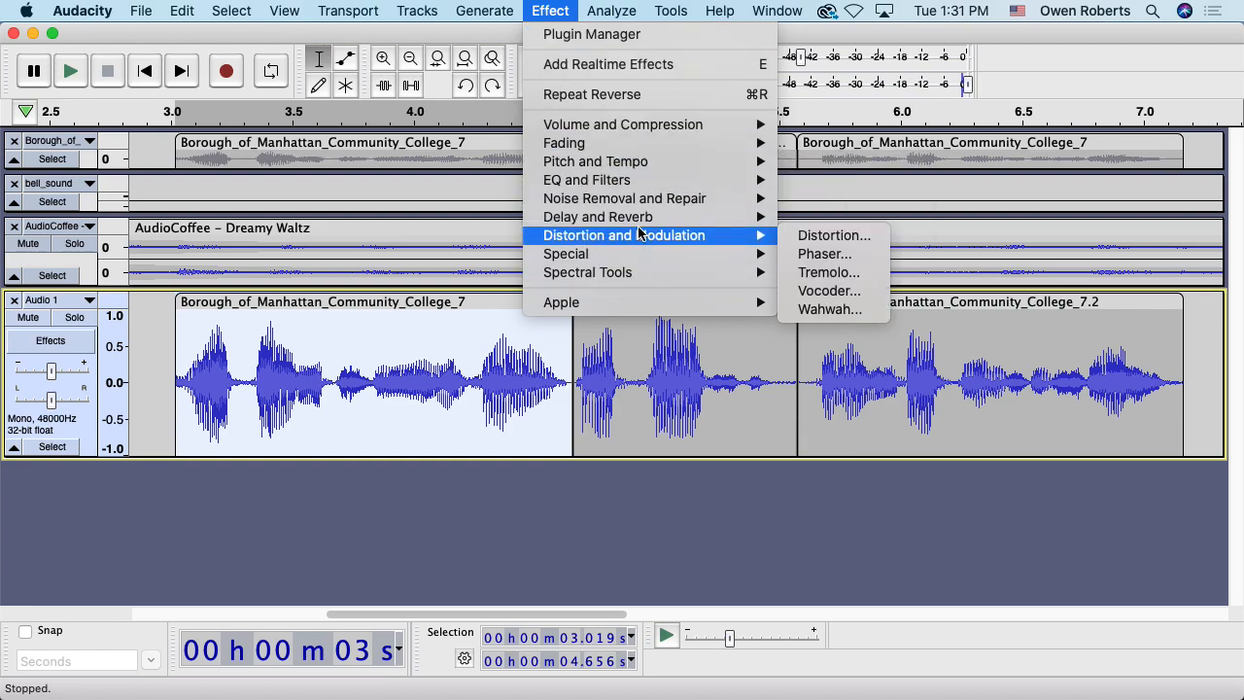
mouse_move(624, 255)
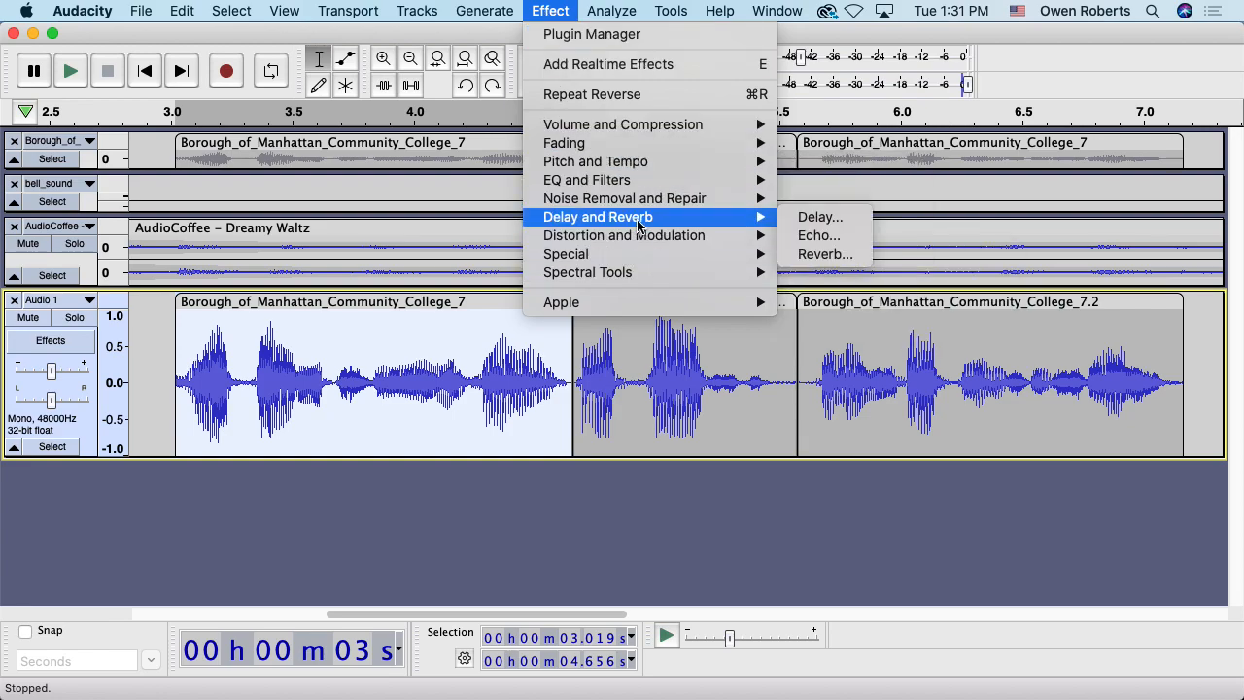
mouse_move(647, 205)
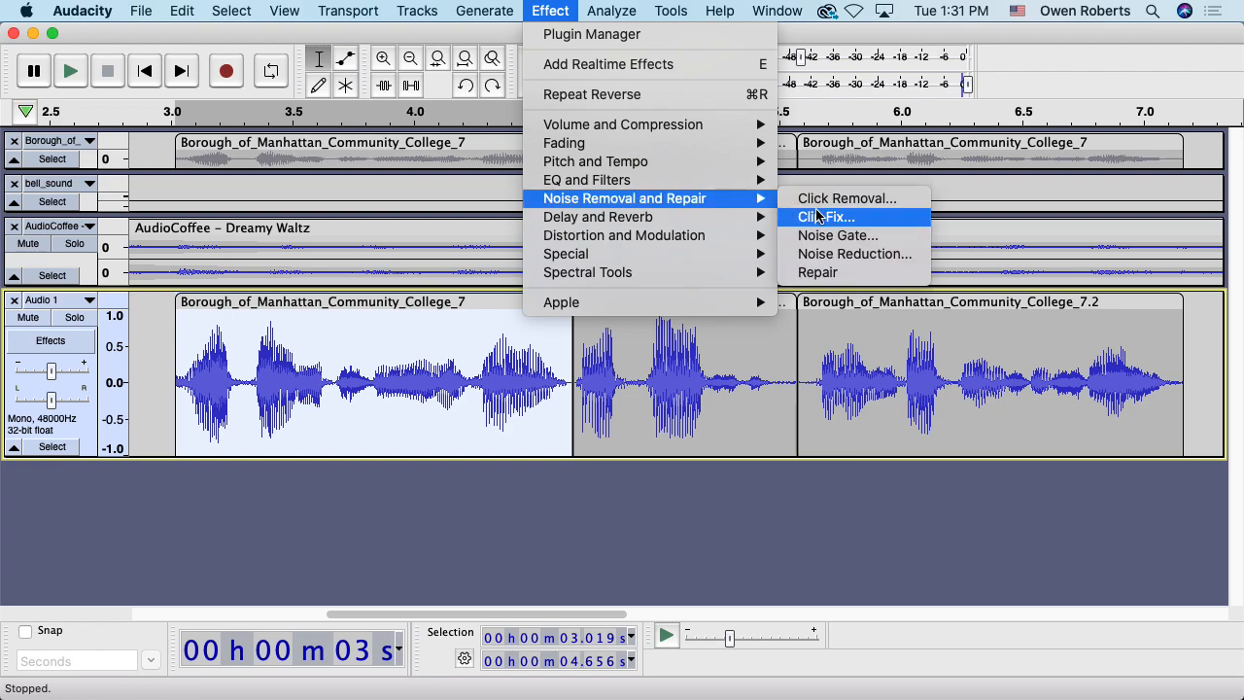
click(815, 236)
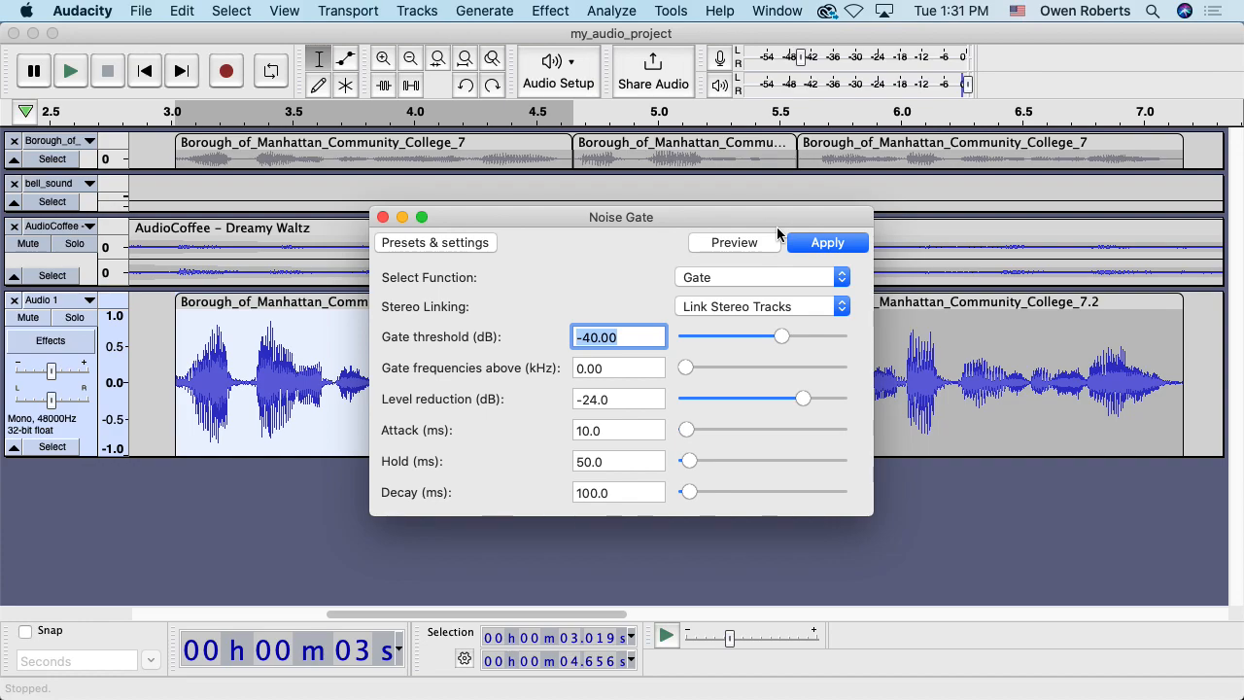
drag(542, 219, 720, 427)
click(552, 412)
Step: Play the project from the start of the middle voice clip on the Audio 1 track, and replay it
double_click(642, 406)
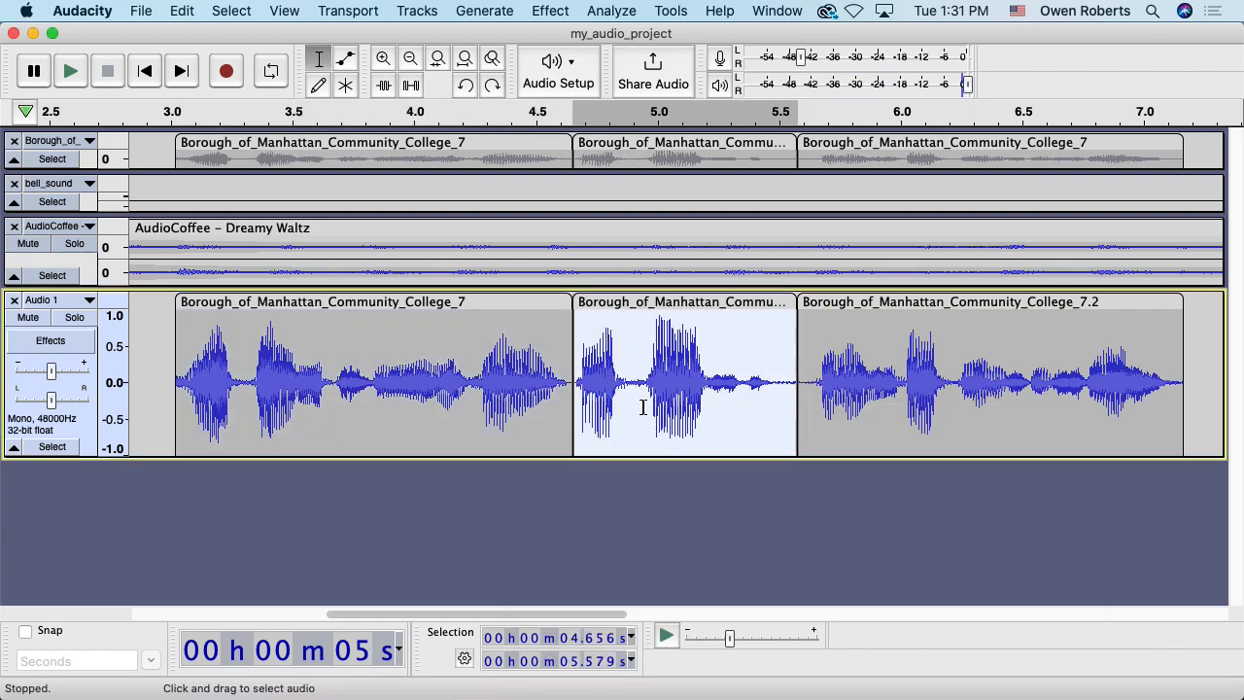
click(578, 371)
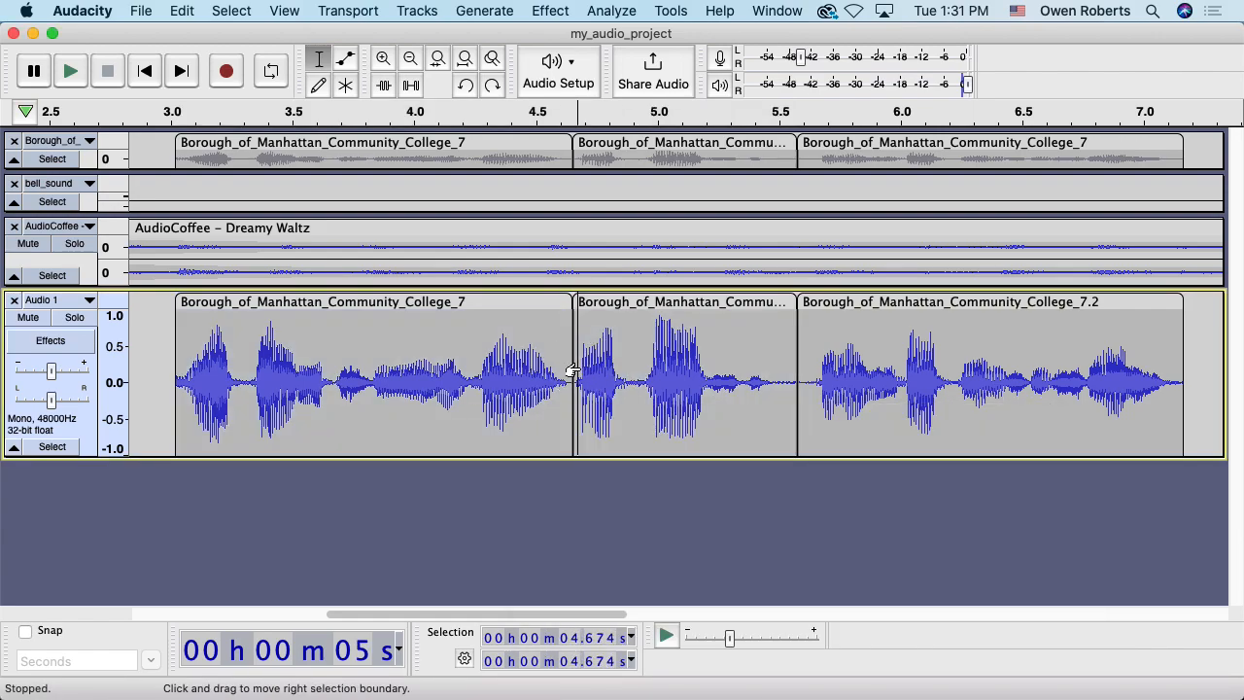
key(space)
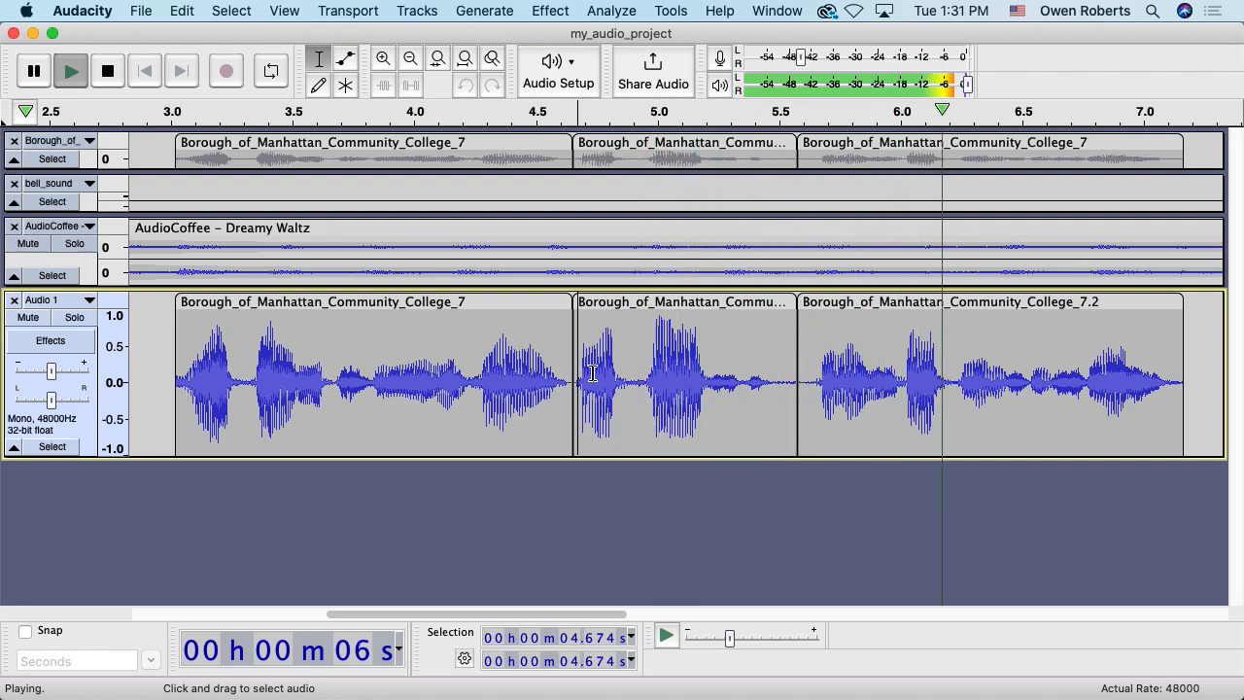
key(space)
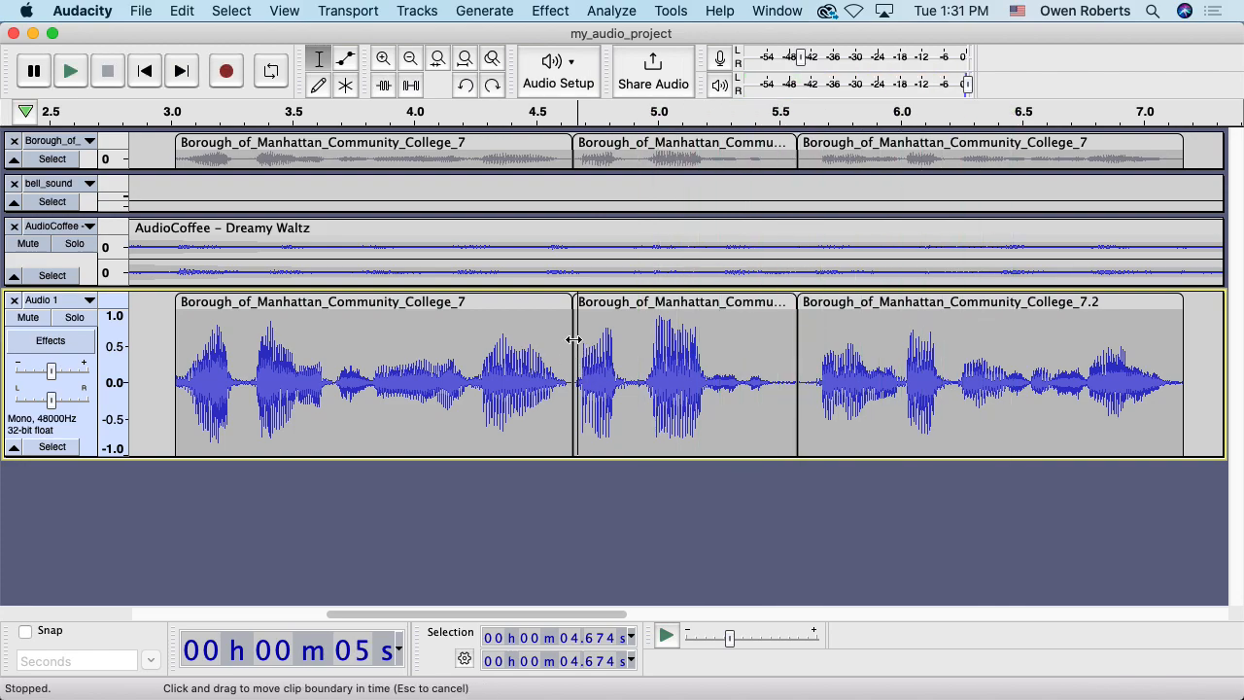
key(space)
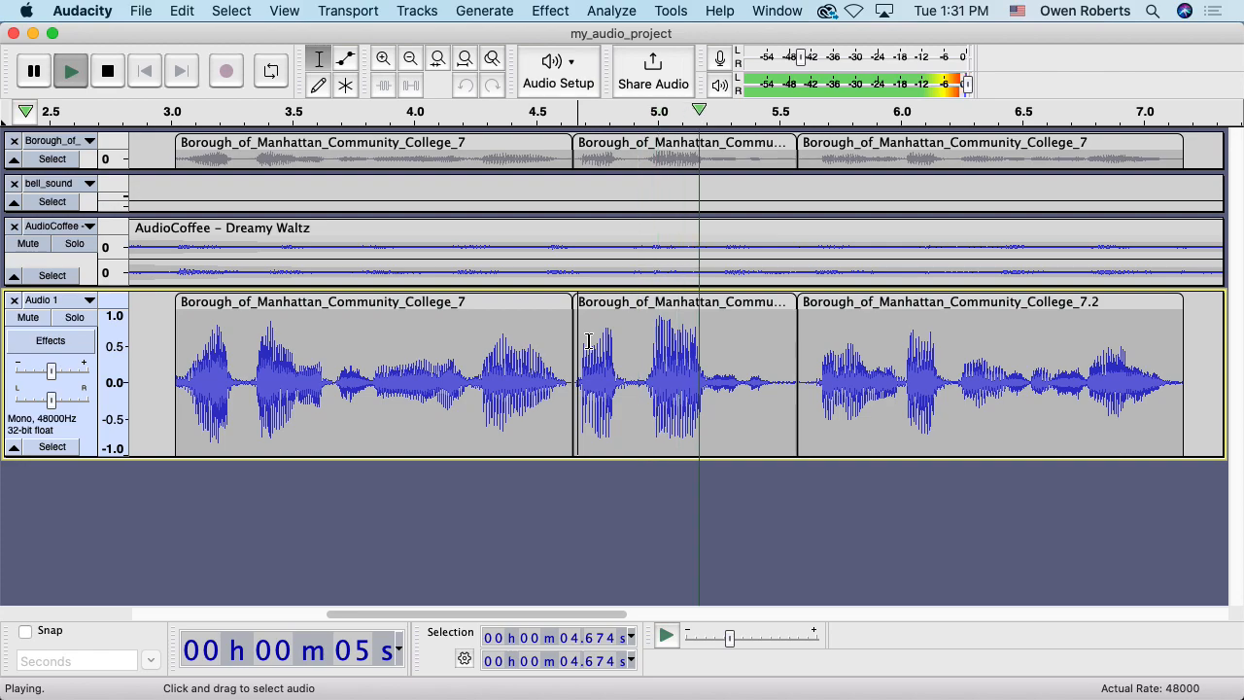
key(space)
Step: Solo the Audio 1 track and play the quiet tail of the middle voice clip several times
double_click(716, 351)
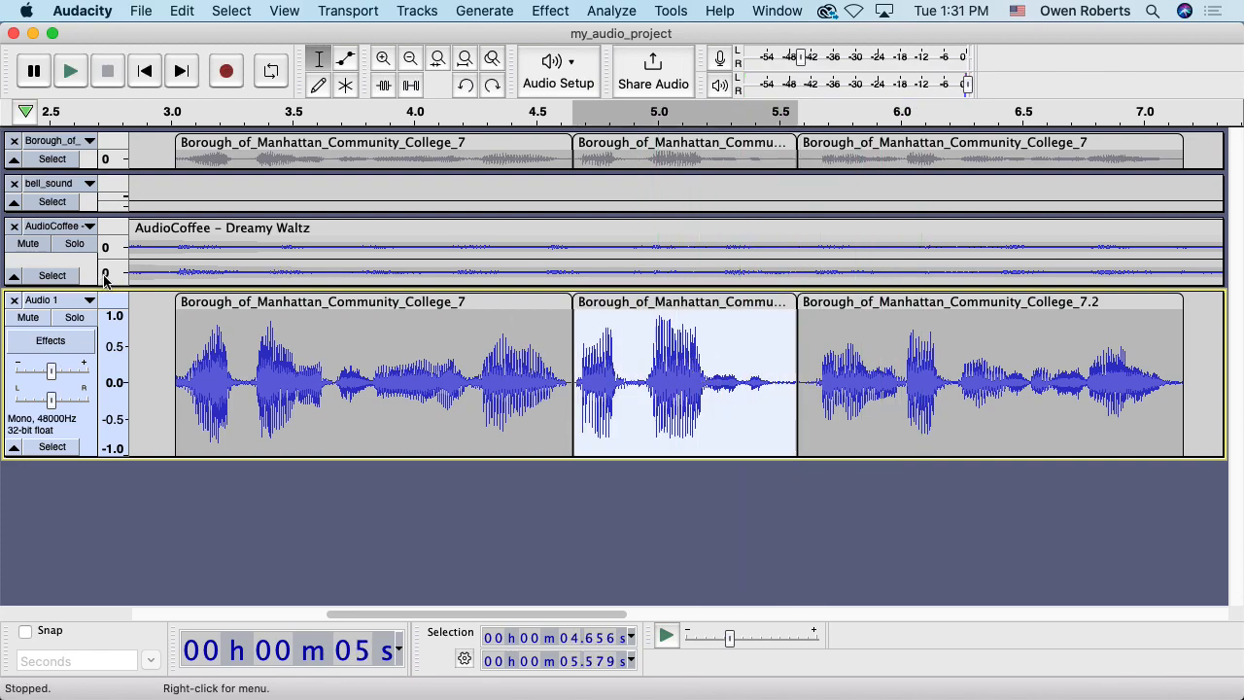
click(74, 316)
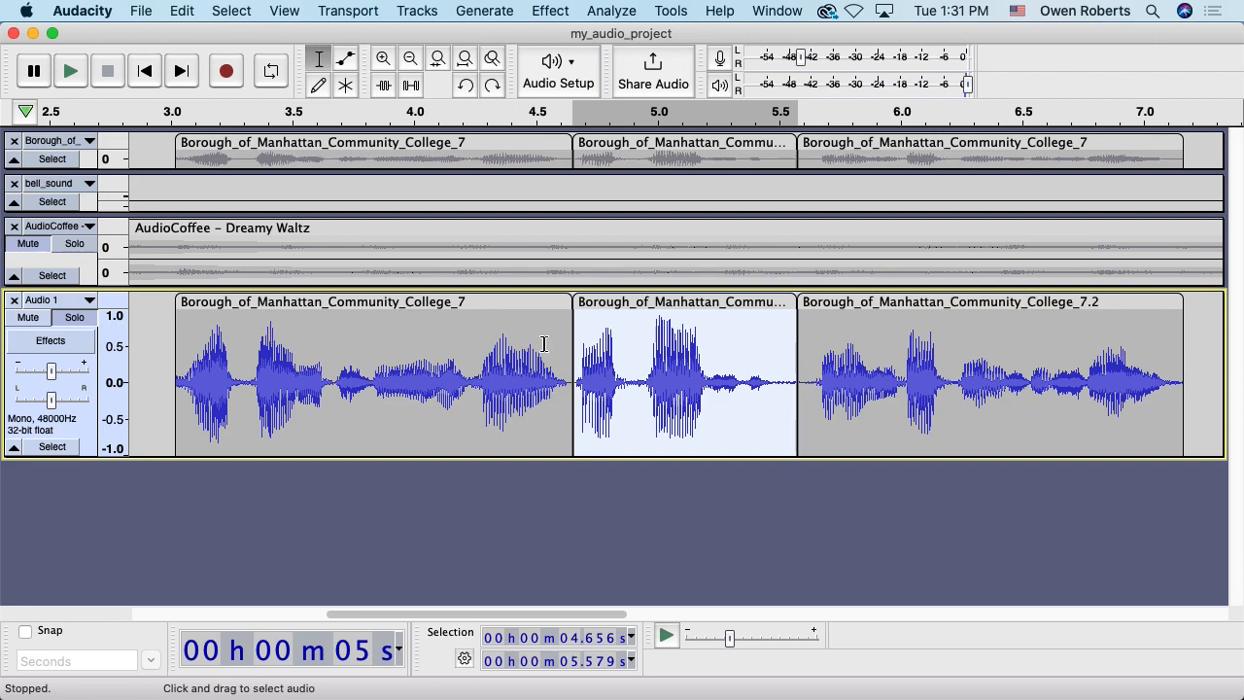
click(714, 352)
key(space)
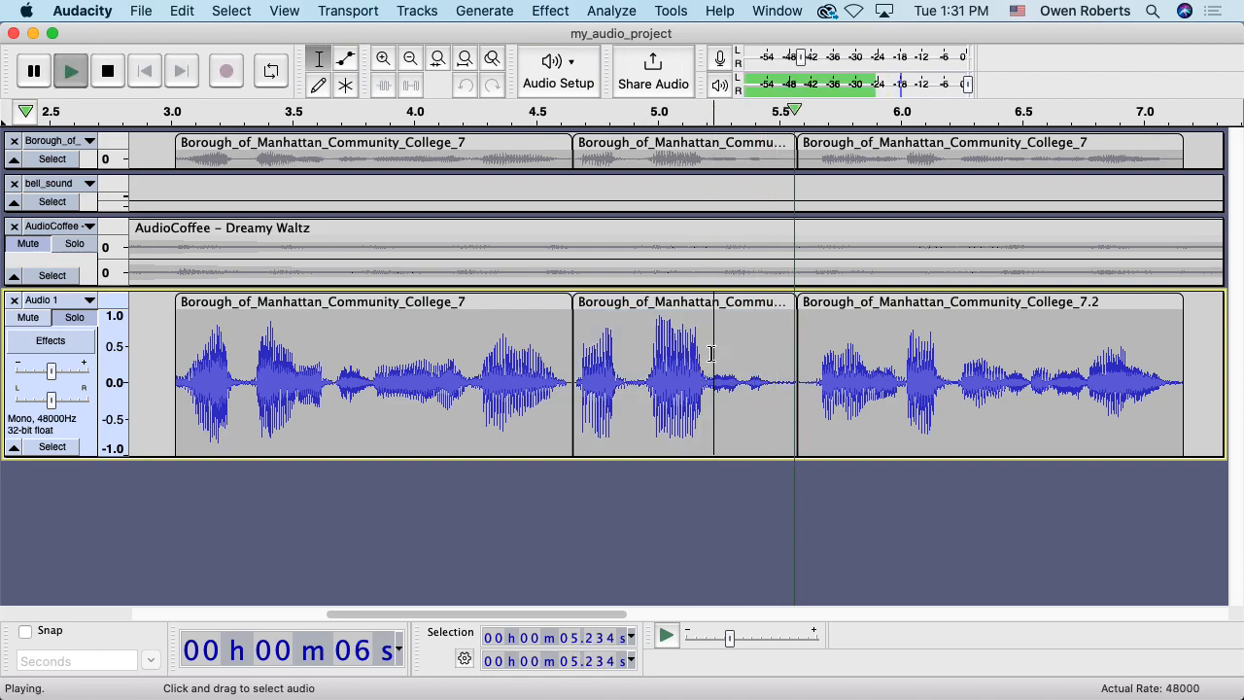
click(740, 360)
key(space)
key(space)
click(719, 361)
click(701, 355)
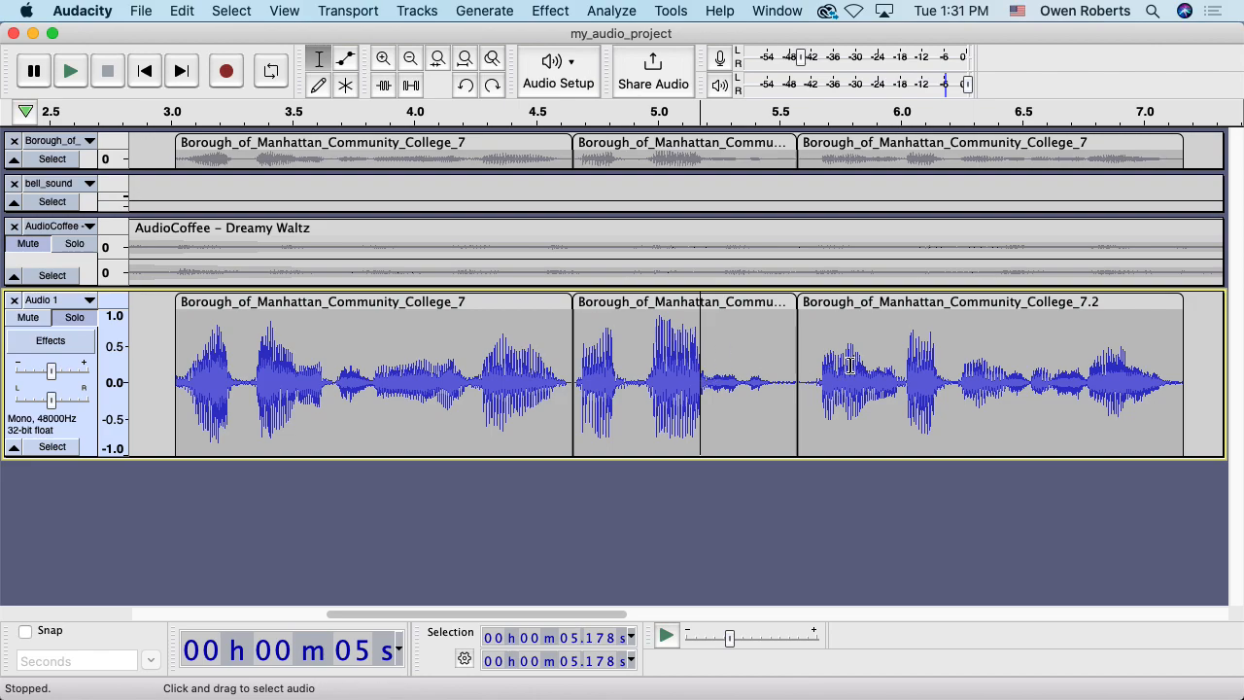
key(space)
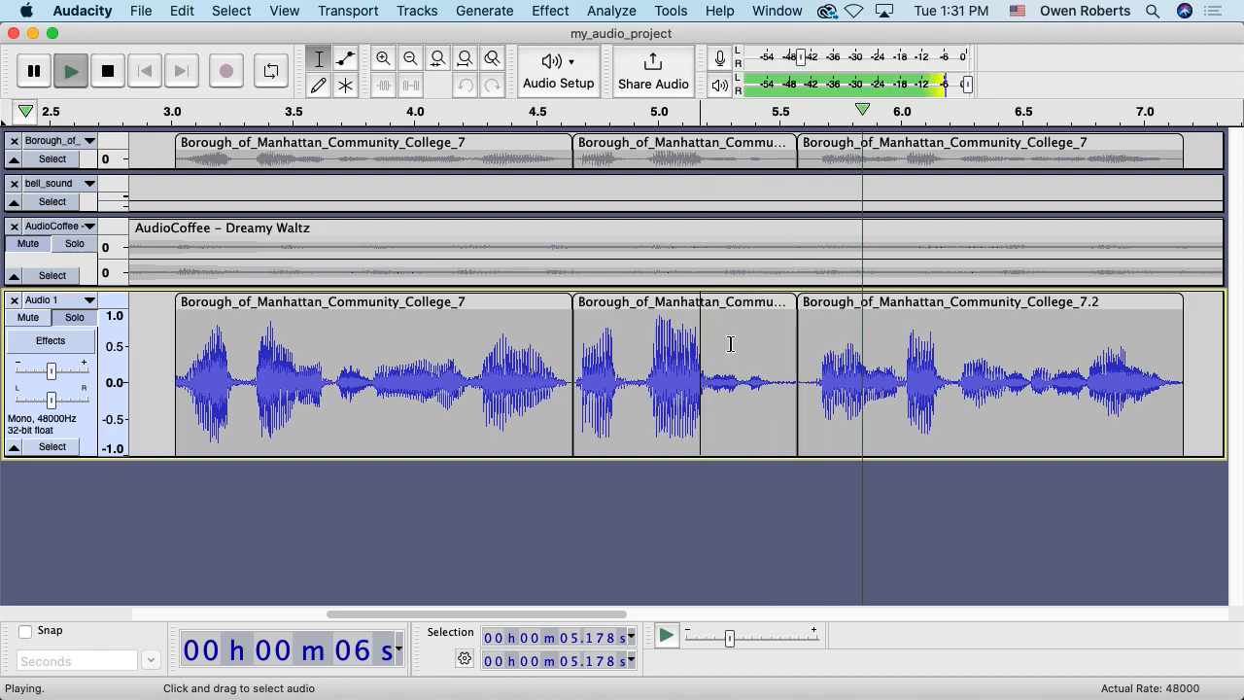
key(space)
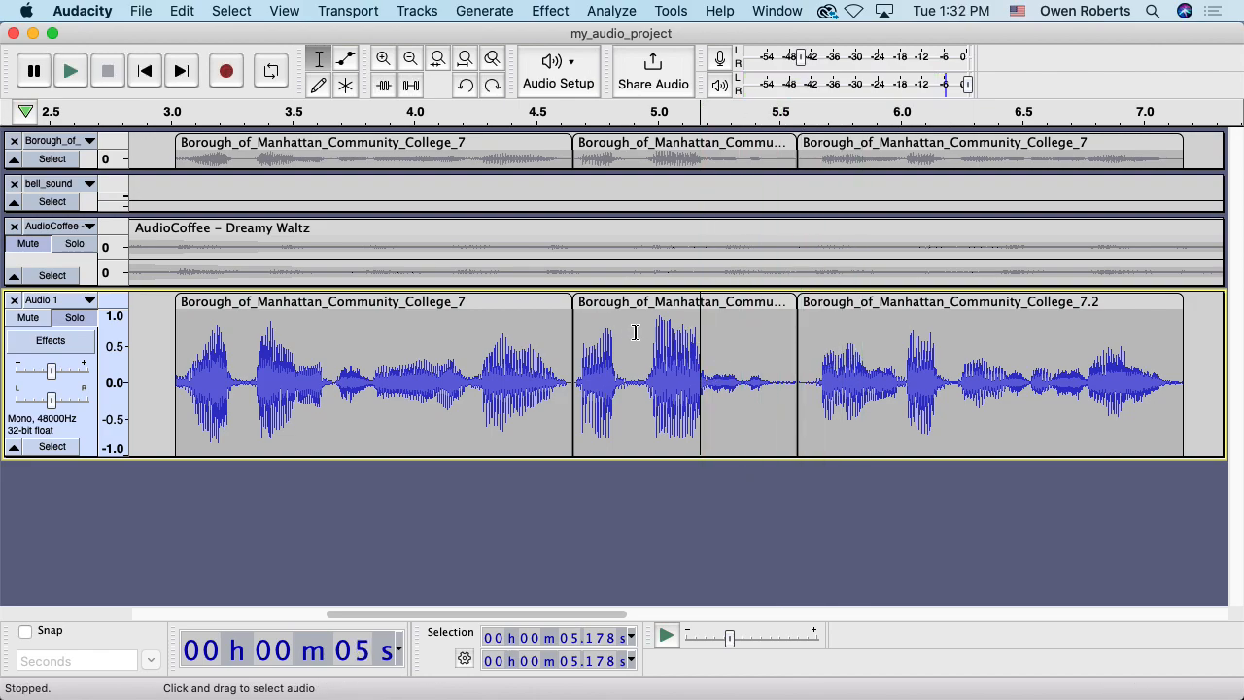
Step: Preview and apply Noise Gate to the whole middle clip on Audio 1 with the gate threshold at -40 dB
double_click(636, 345)
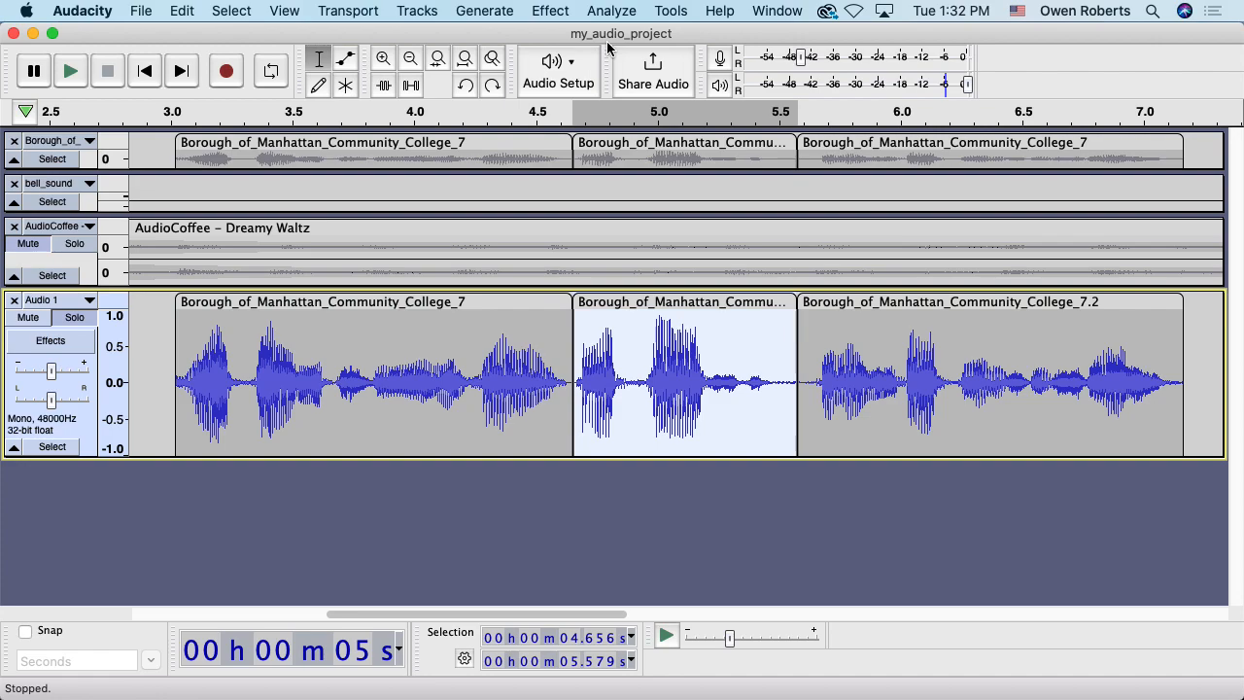
click(559, 12)
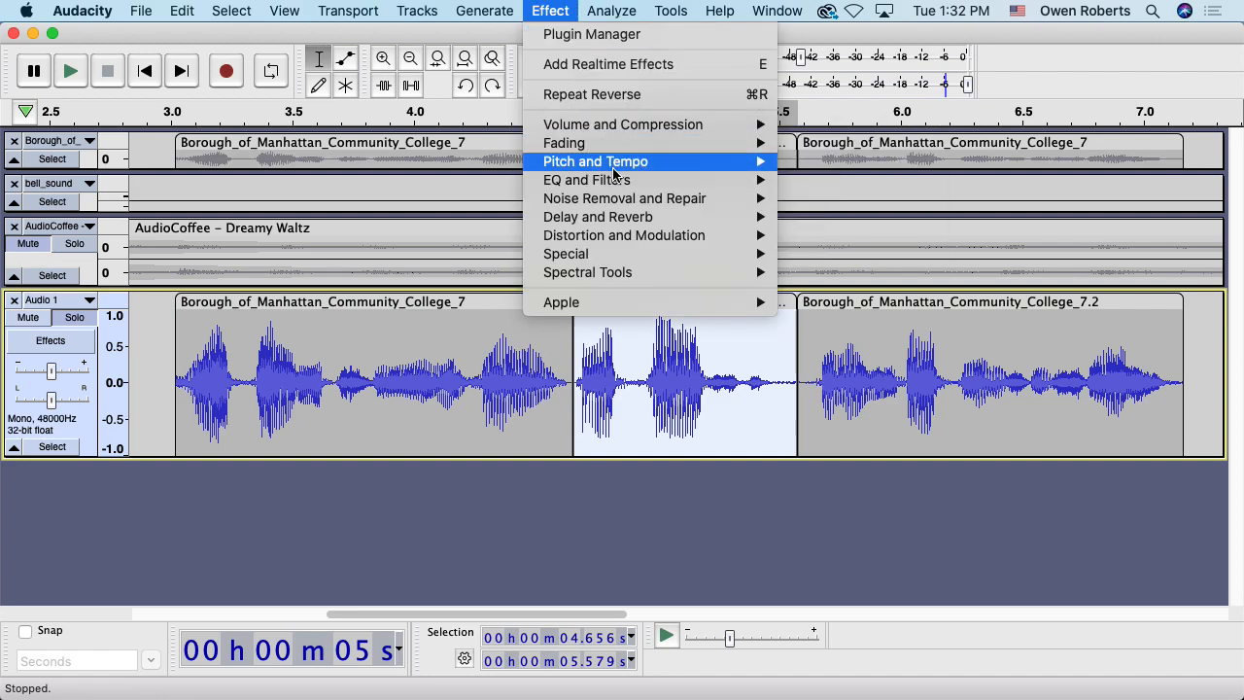
mouse_move(646, 200)
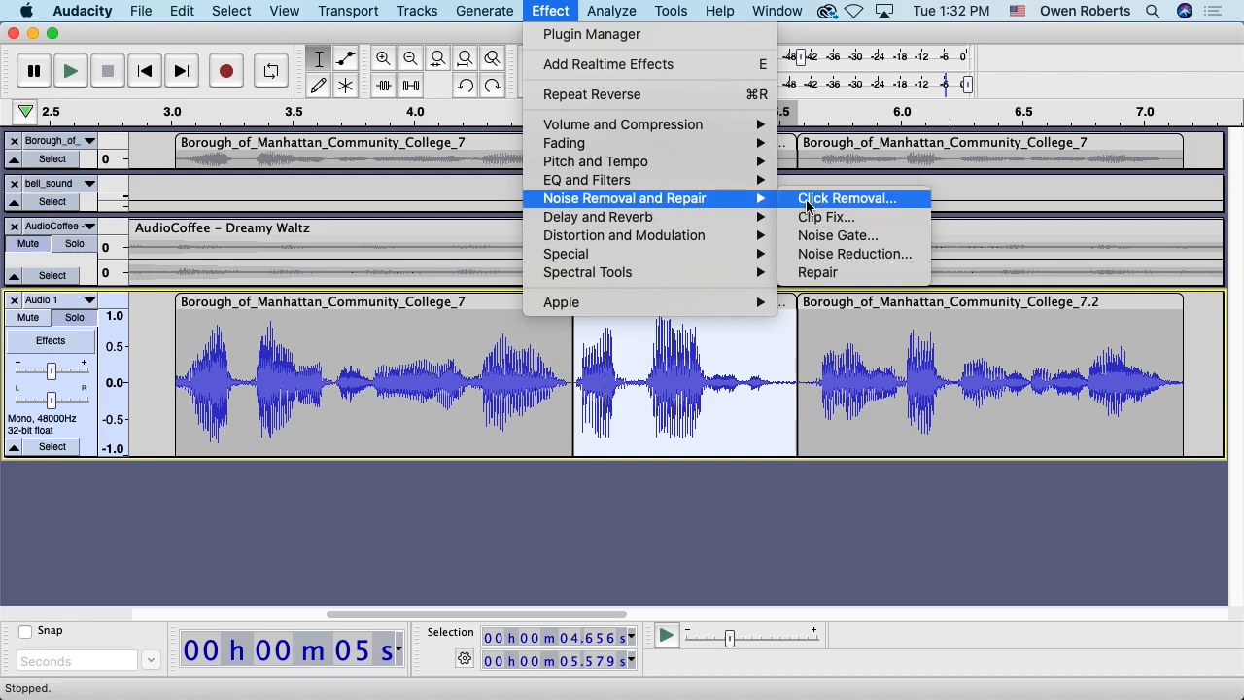
click(837, 236)
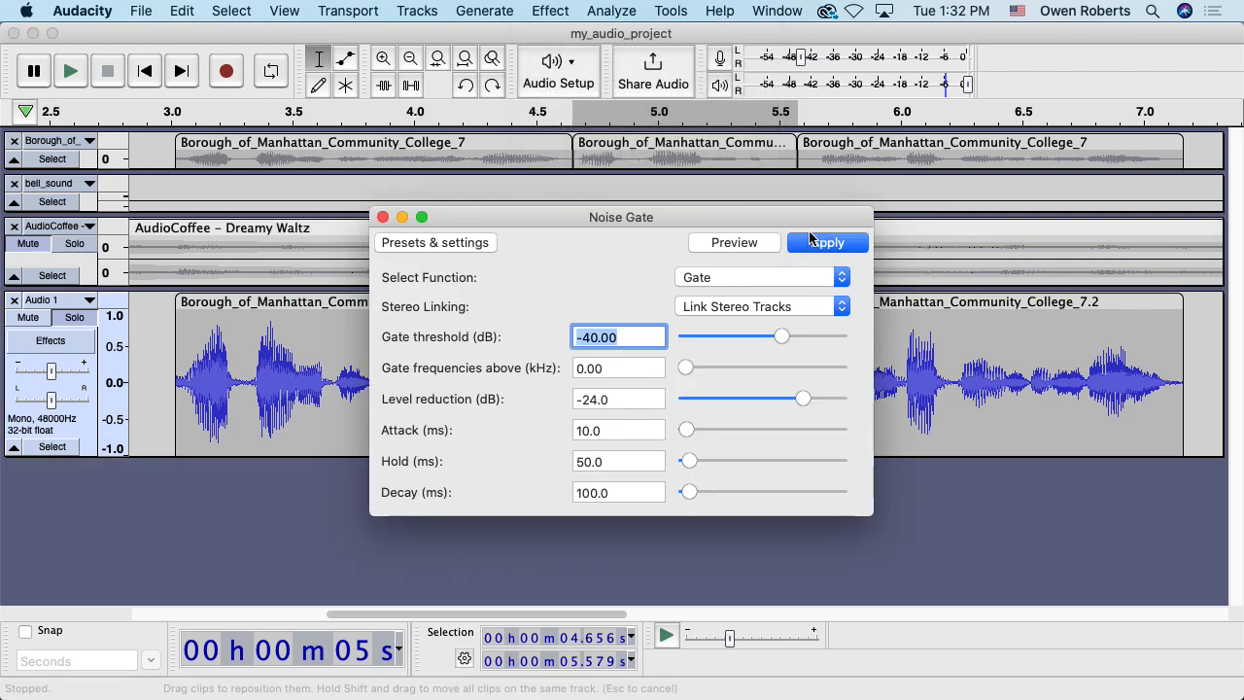
drag(722, 220, 918, 10)
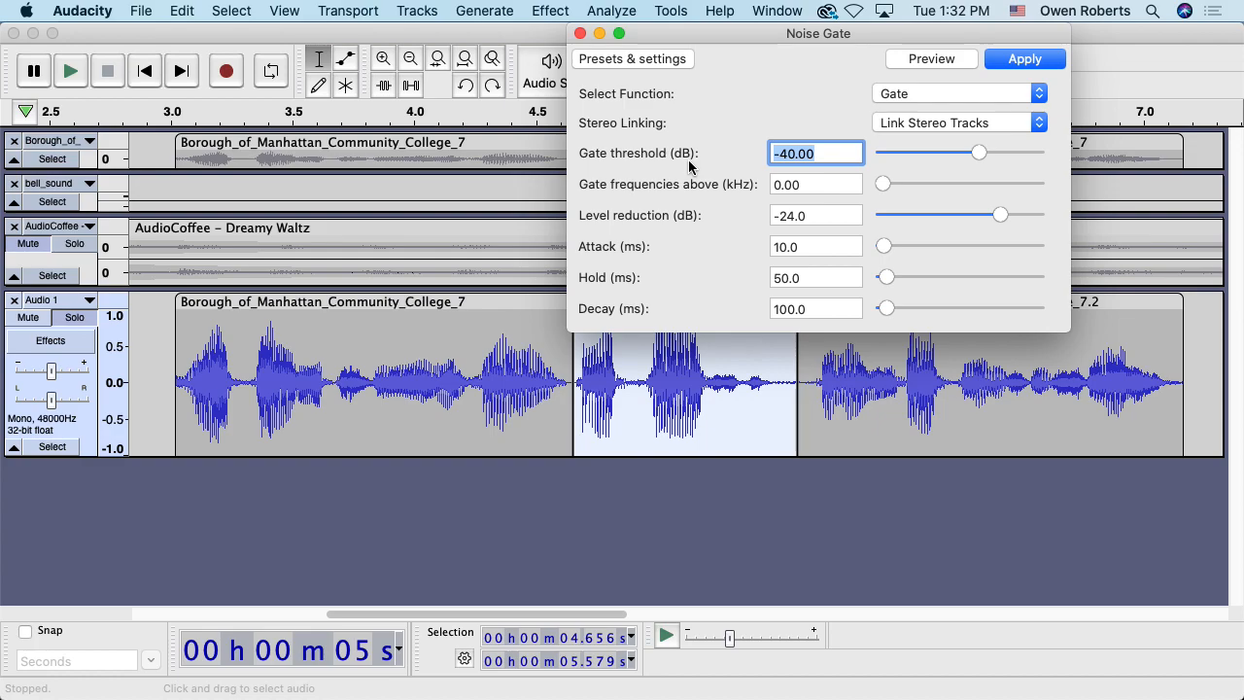
click(803, 157)
click(917, 58)
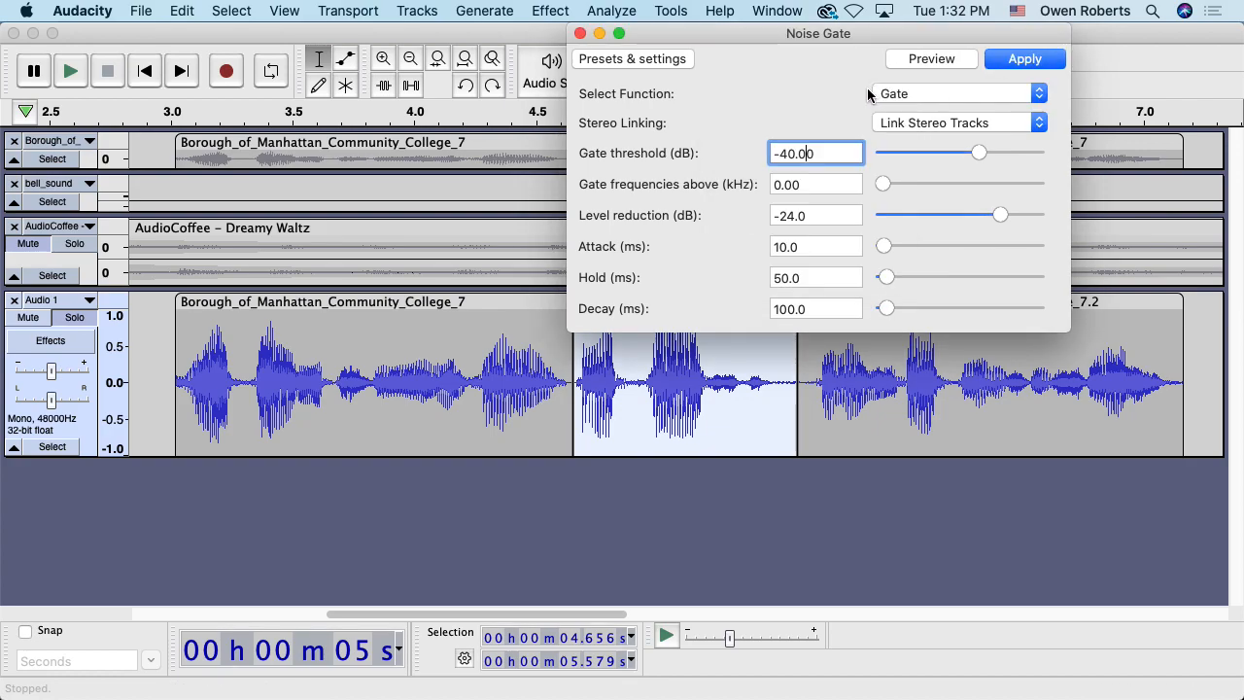
click(1021, 60)
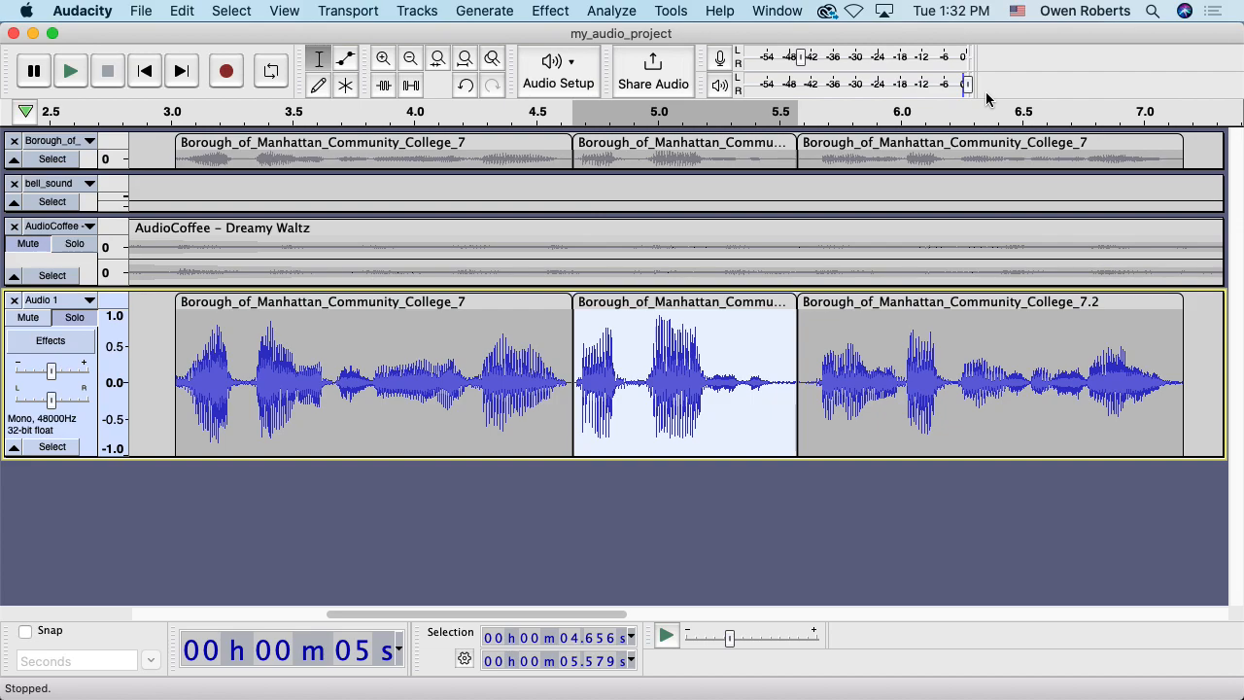
Step: Apply Noise Gate to the middle clip again with a gate threshold of -10 dB, and play the clip
click(528, 12)
mouse_move(646, 226)
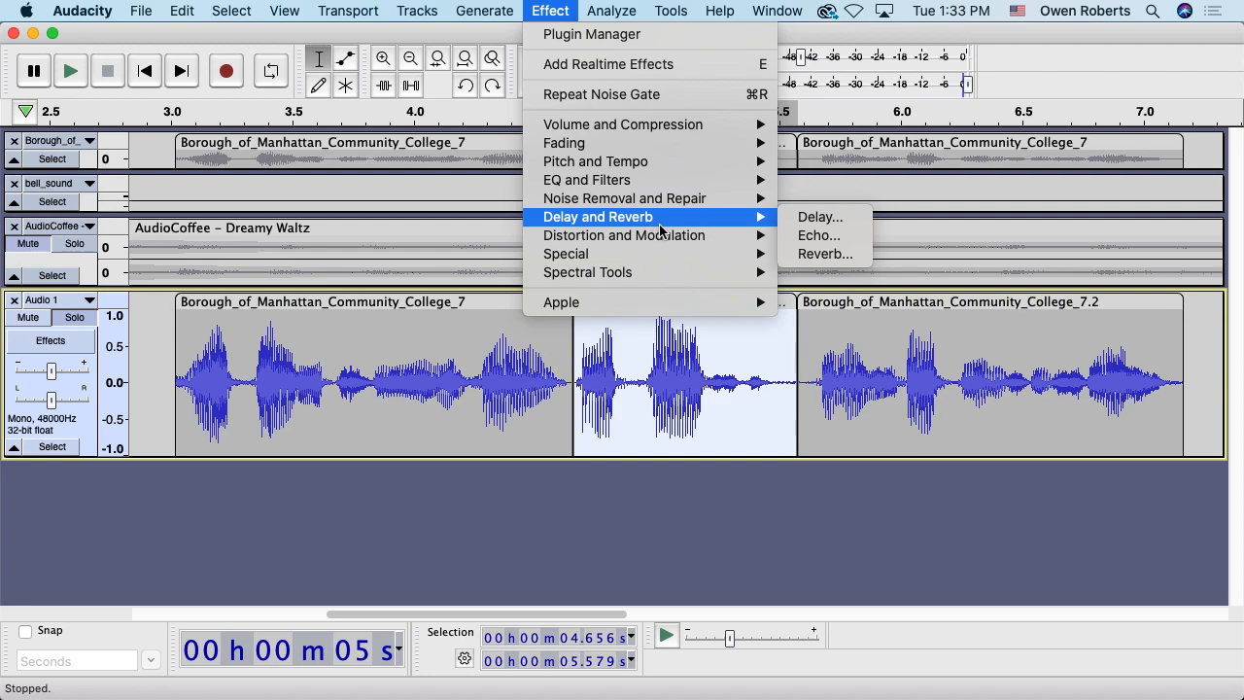
mouse_move(762, 200)
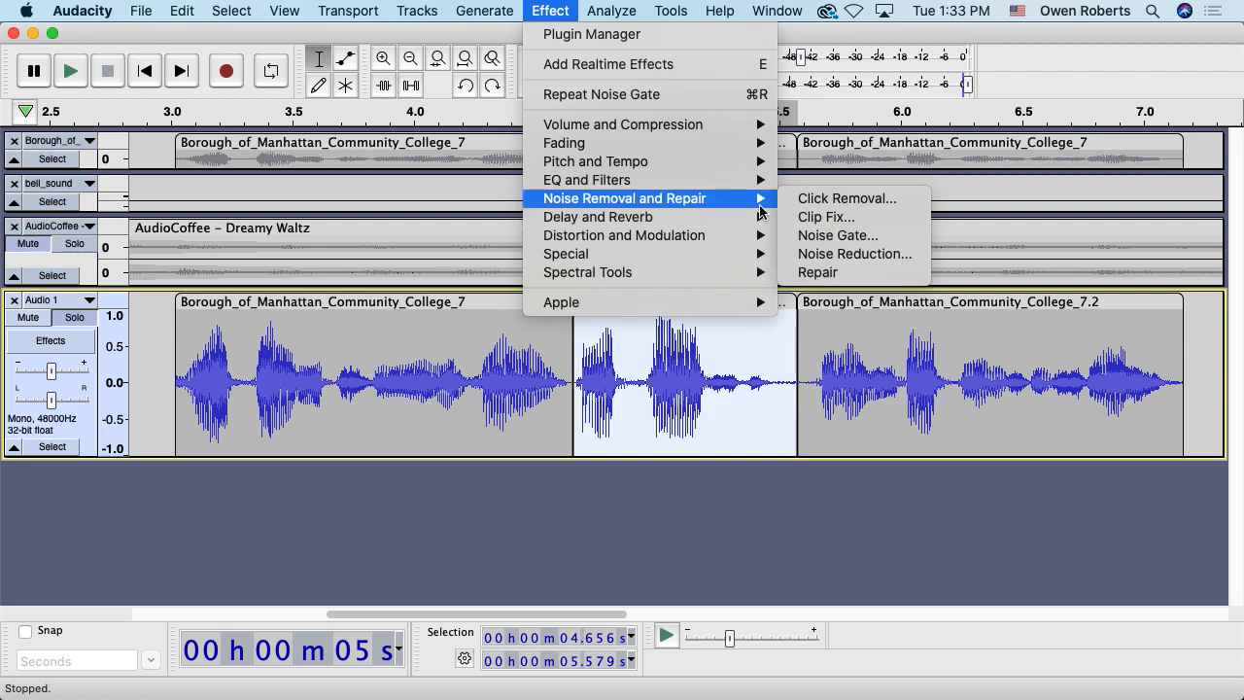
click(823, 239)
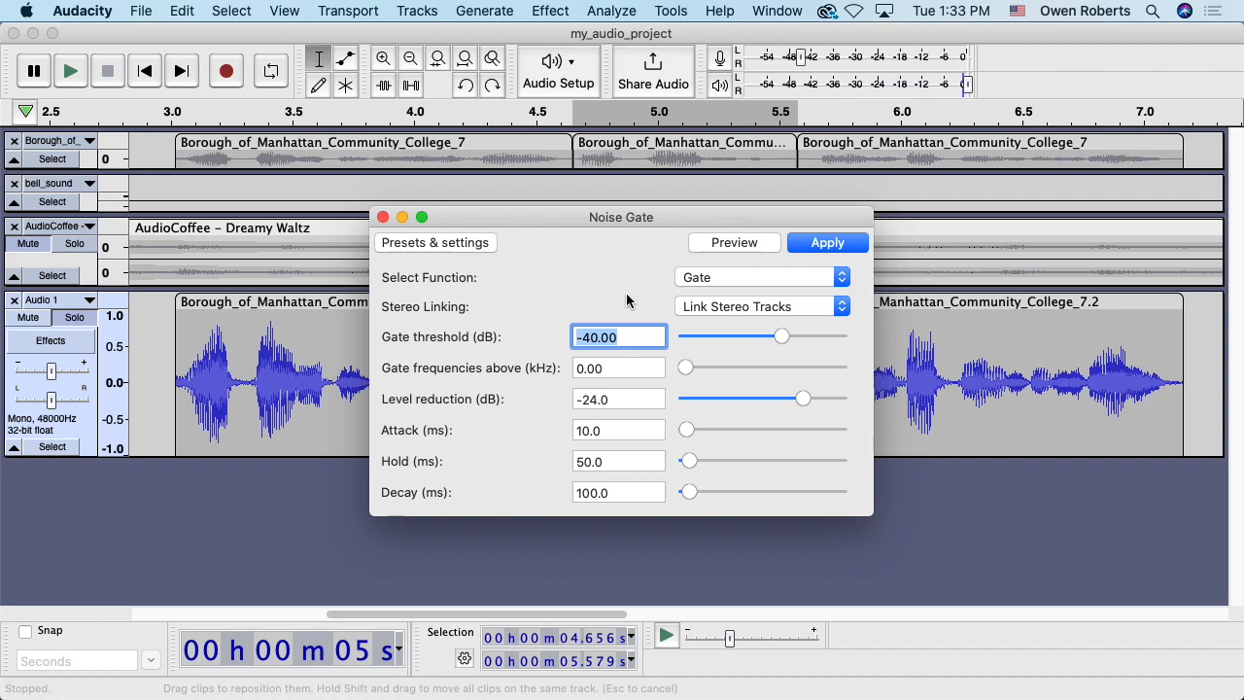
text(-10)
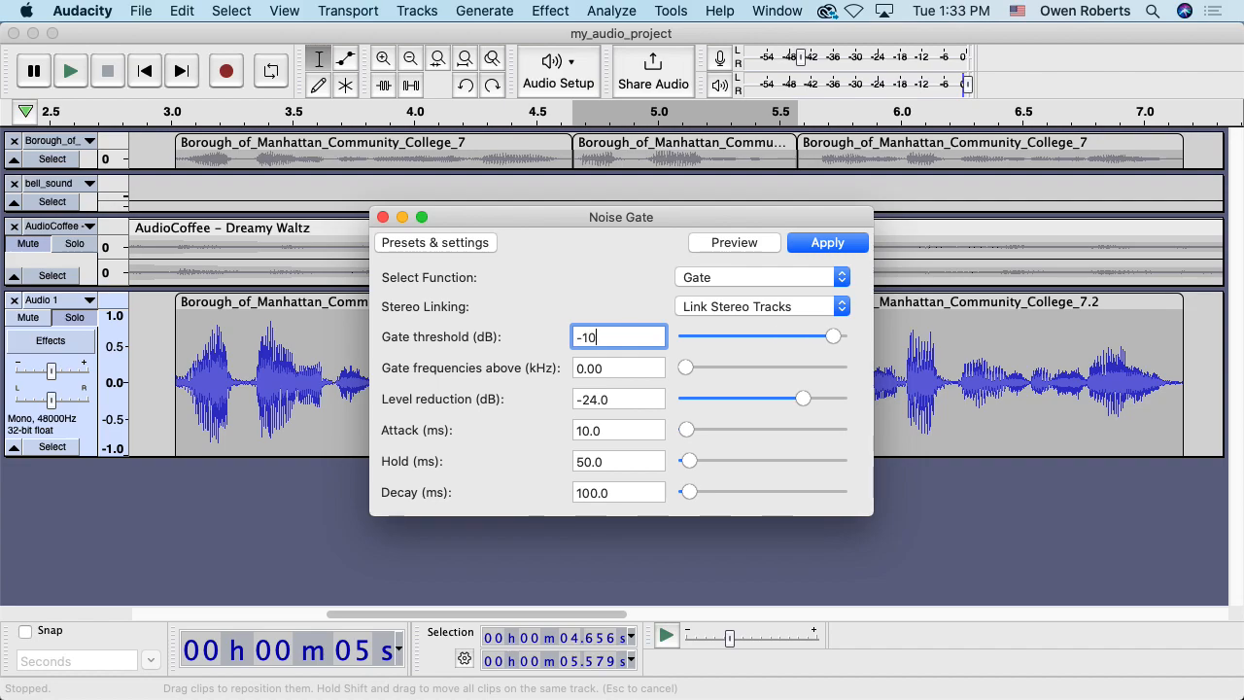
click(827, 243)
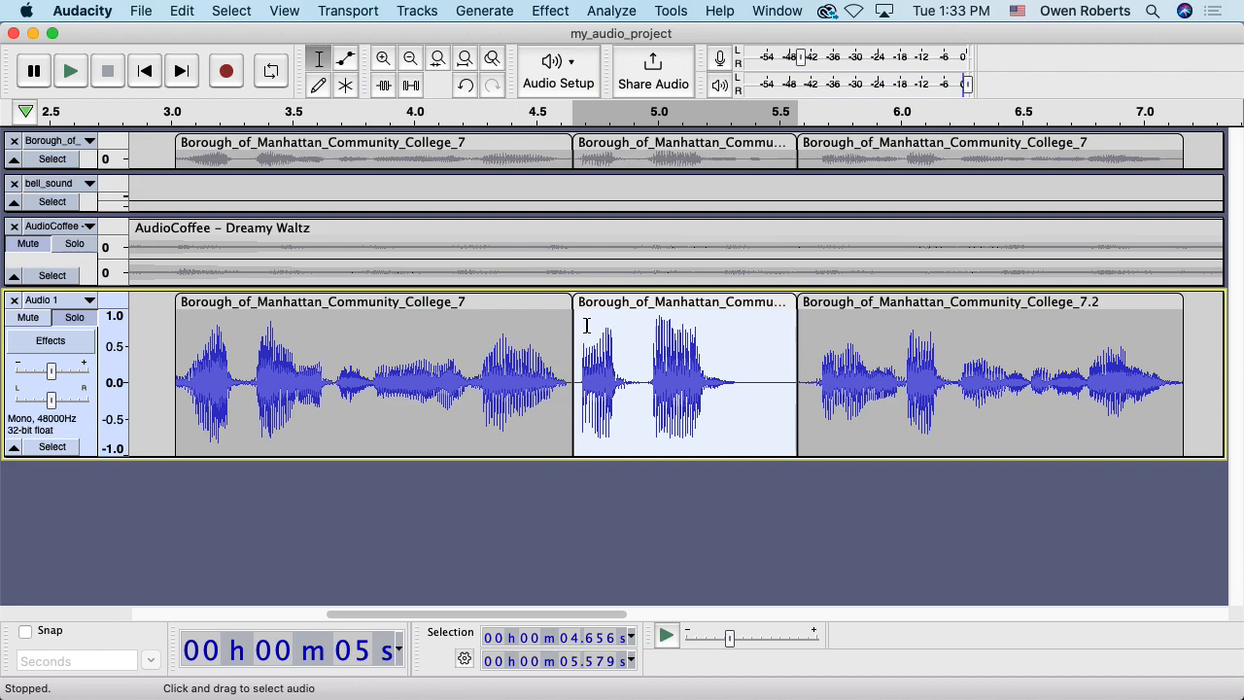
key(space)
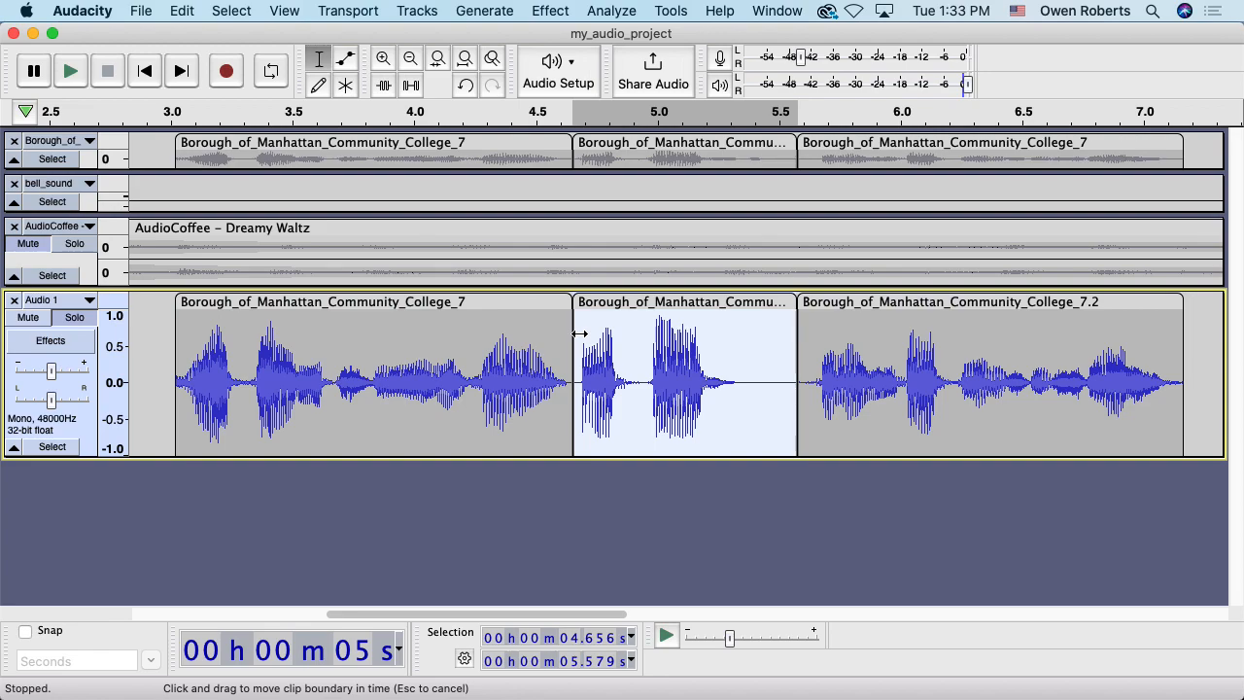
click(550, 11)
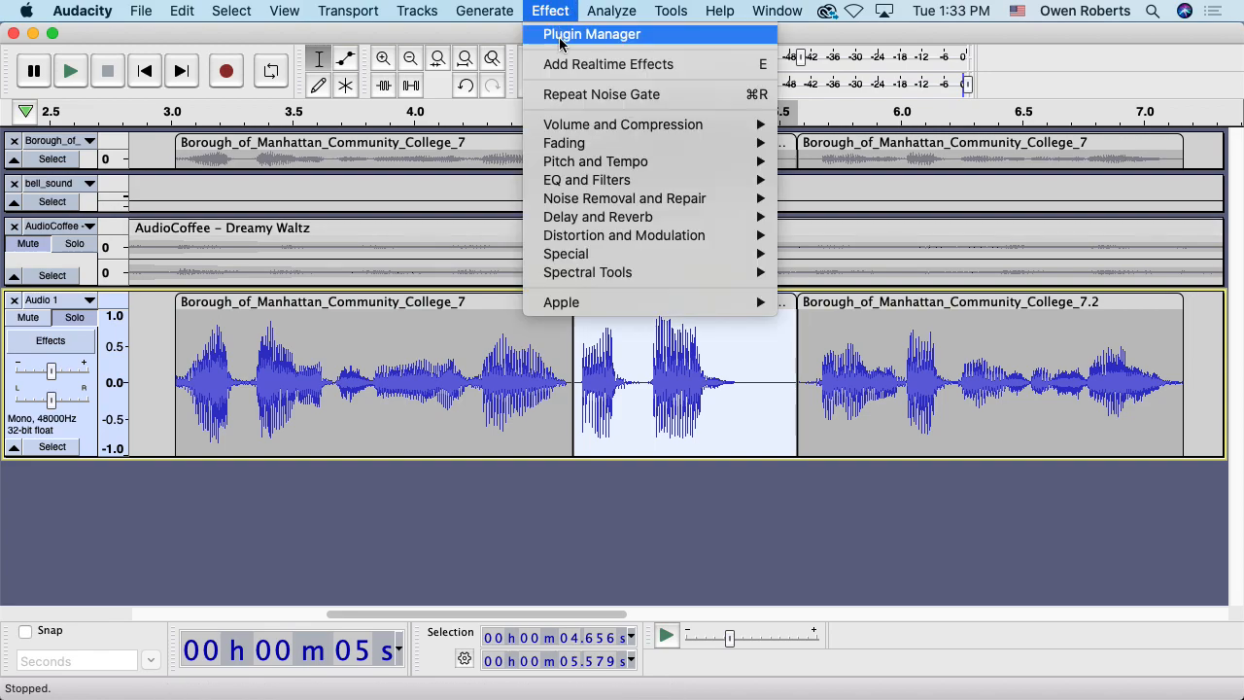
mouse_move(607, 204)
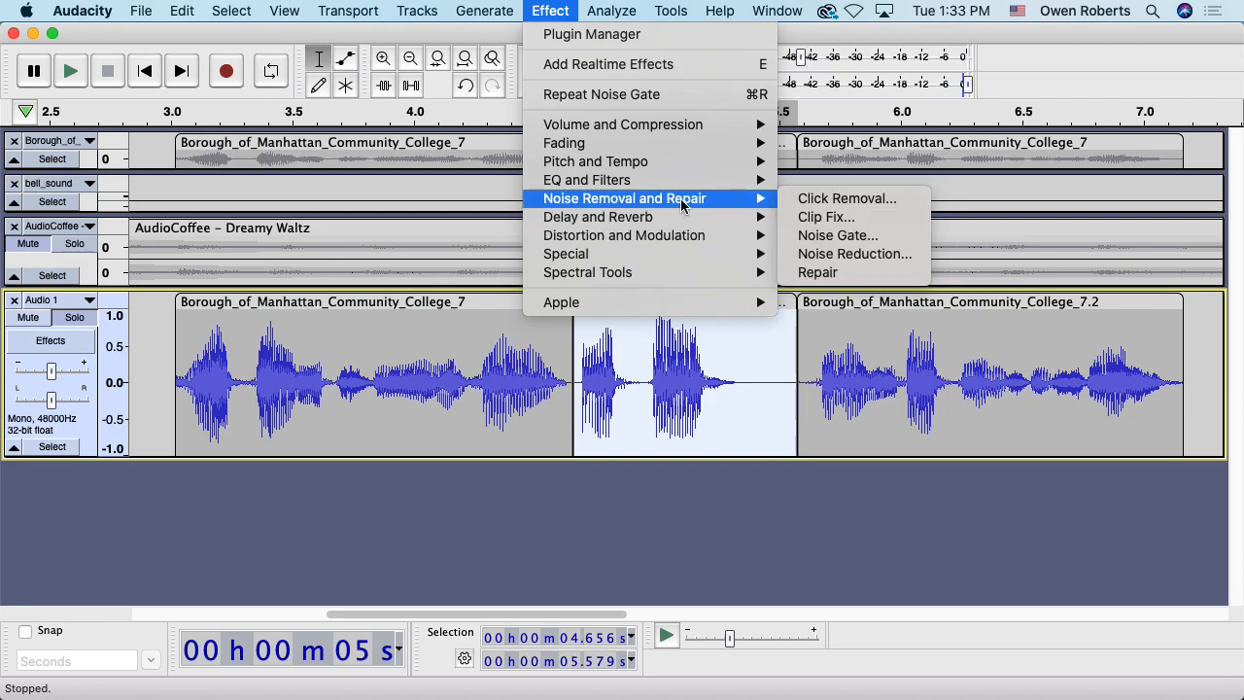
mouse_move(672, 222)
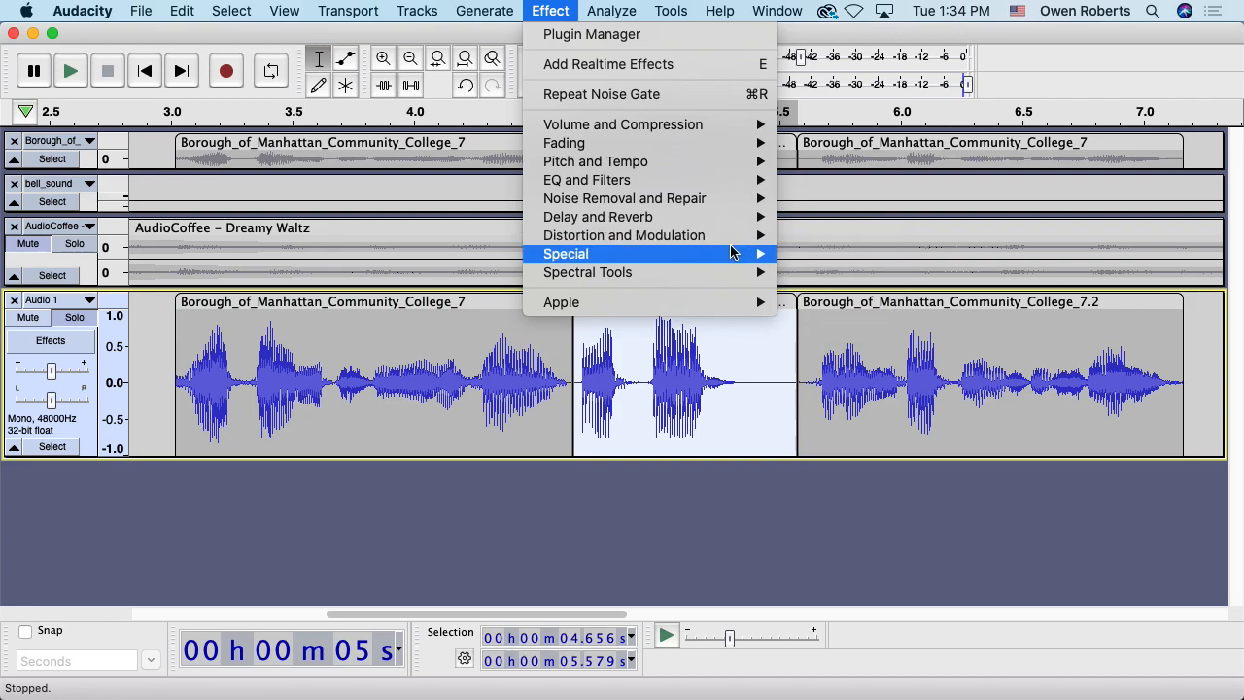
click(549, 11)
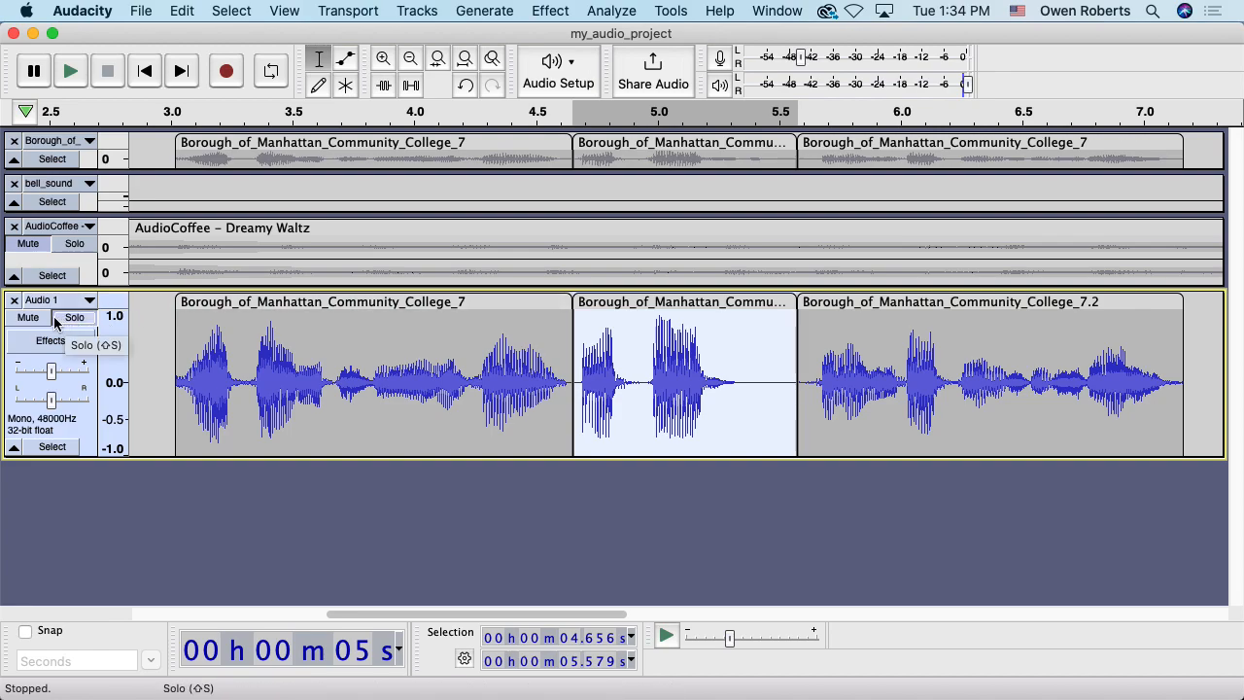
Step: Solo the AudioCoffee – Dreamy Waltz track instead of Audio 1, and play it from about the 3-second mark
click(68, 262)
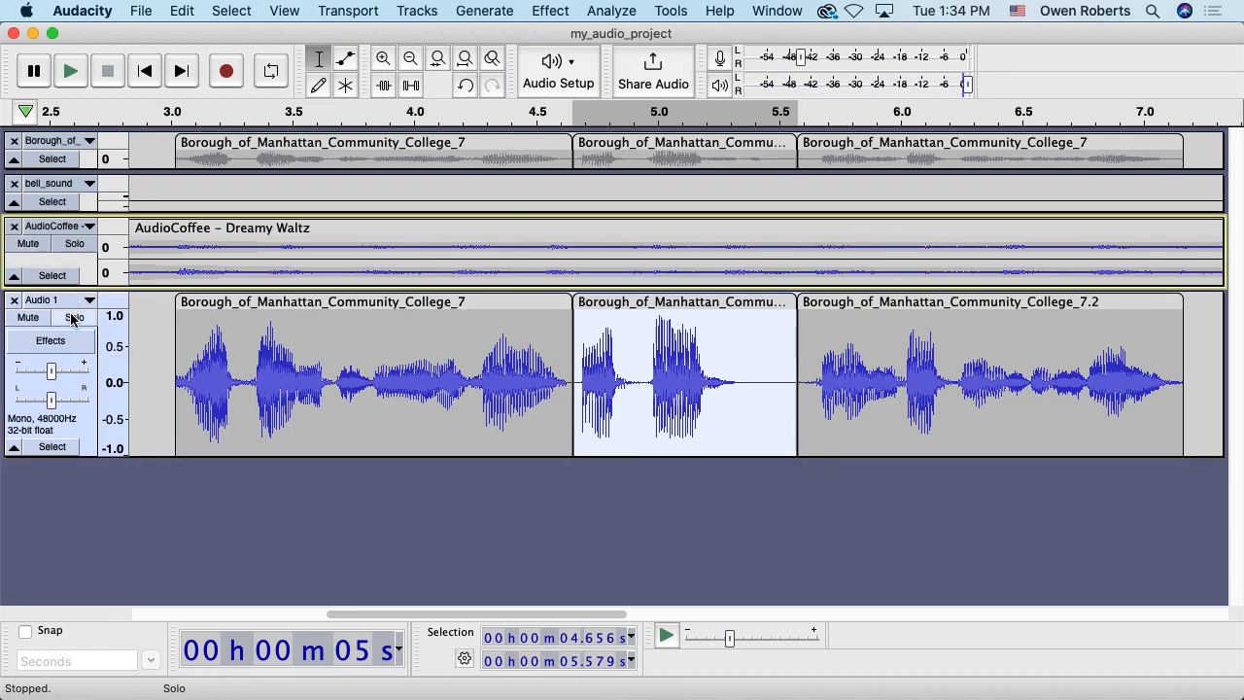
click(74, 244)
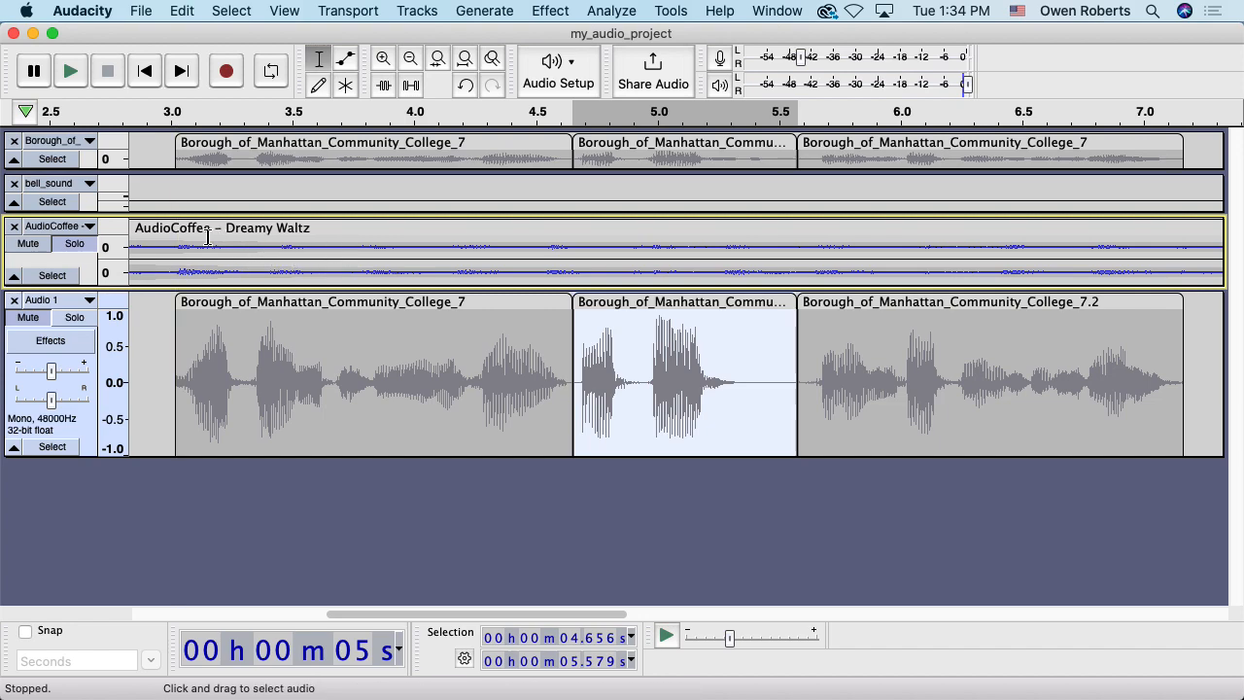
click(176, 245)
key(space)
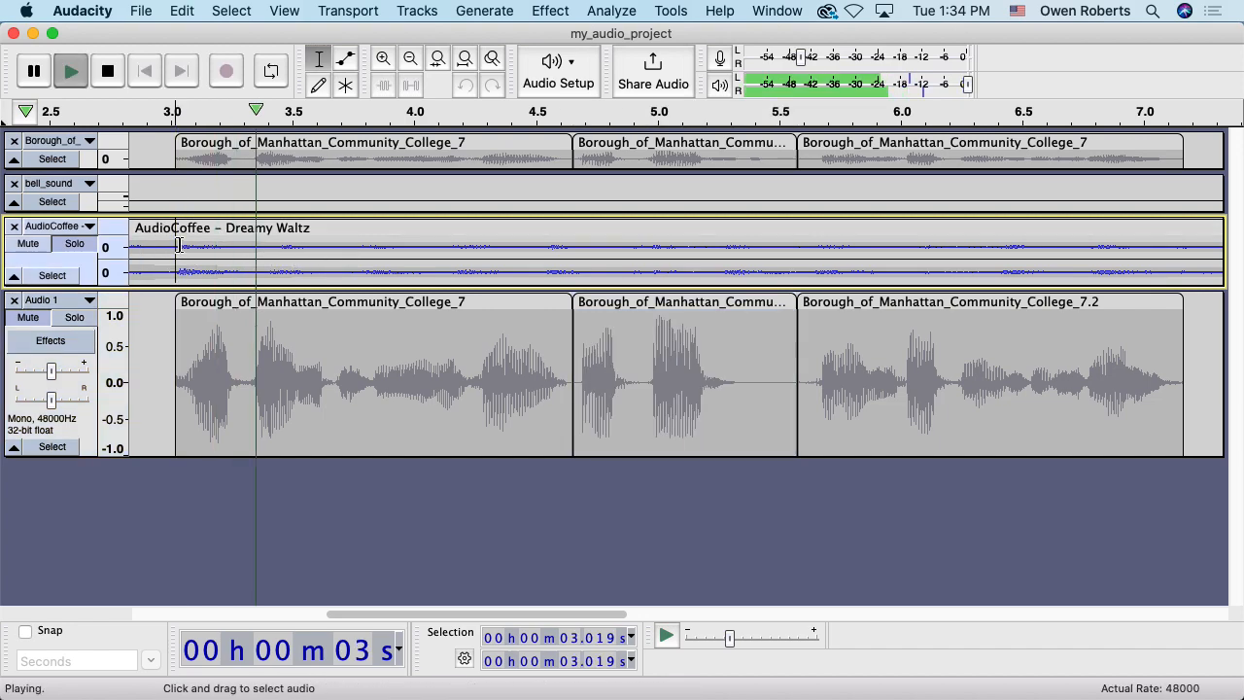
key(space)
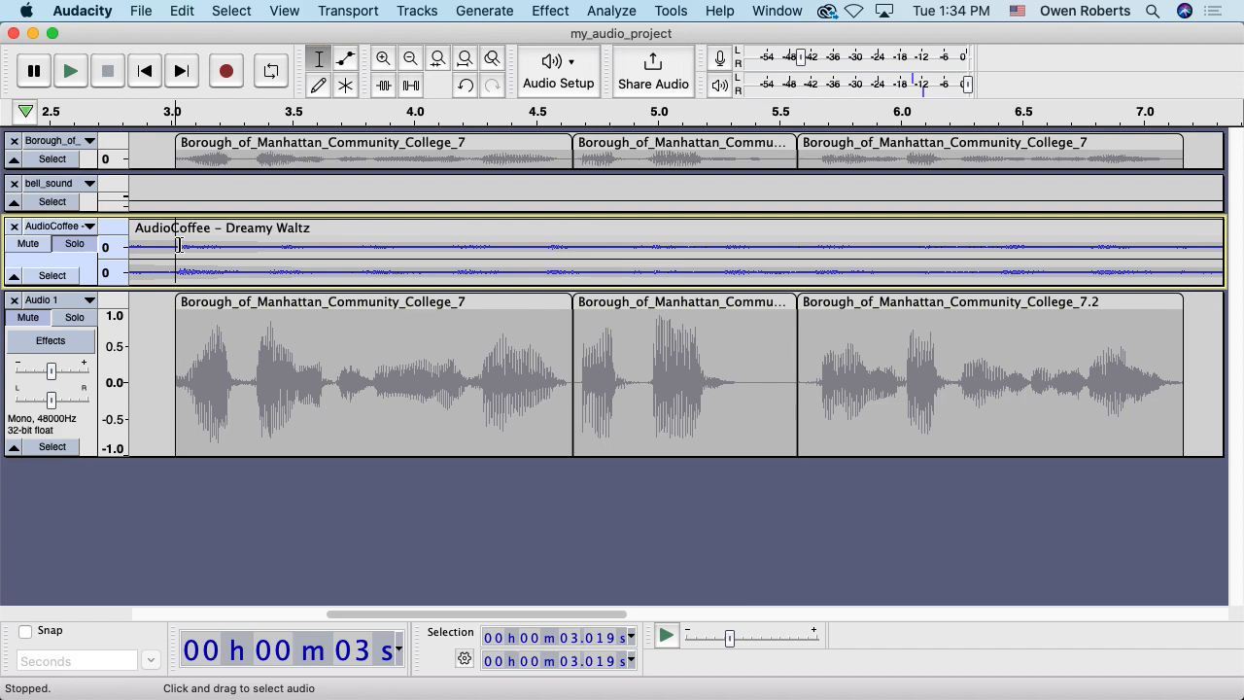
key(XF86AudioRaiseVolume)
key(XF86AudioRaiseVolume)
key(XF86AudioLowerVolume)
key(XF86AudioLowerVolume)
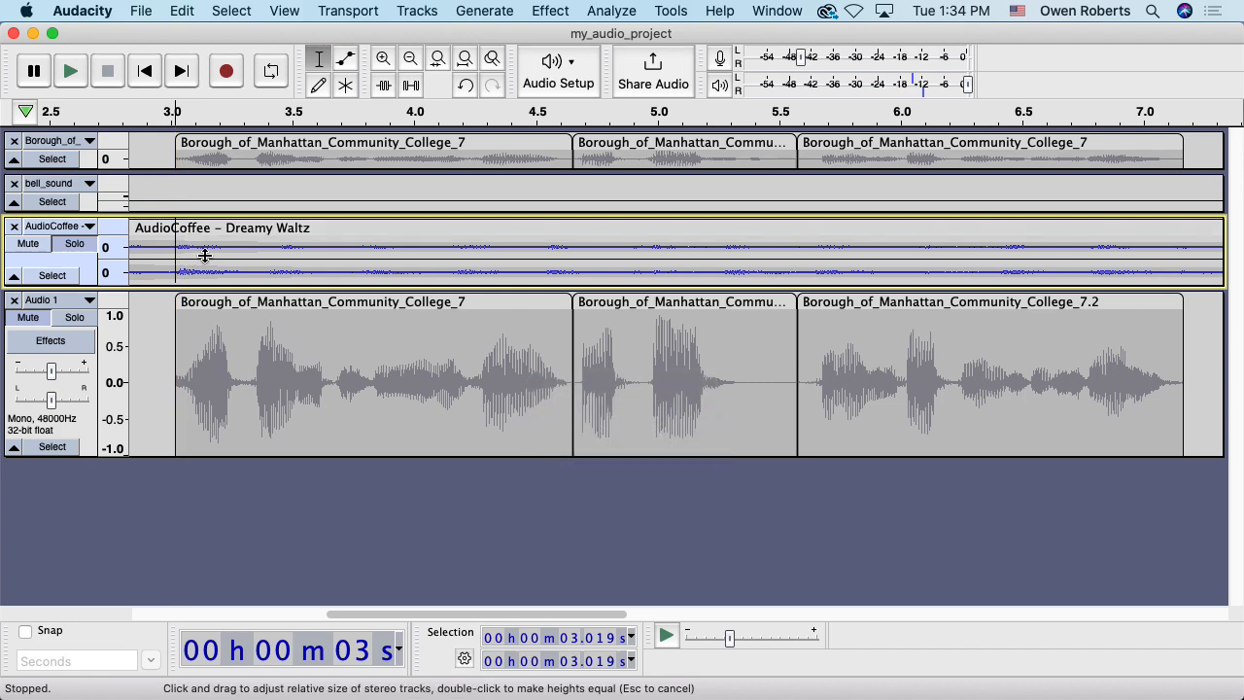
Step: Select the whole Dreamy Waltz music clip and make its track taller
double_click(259, 239)
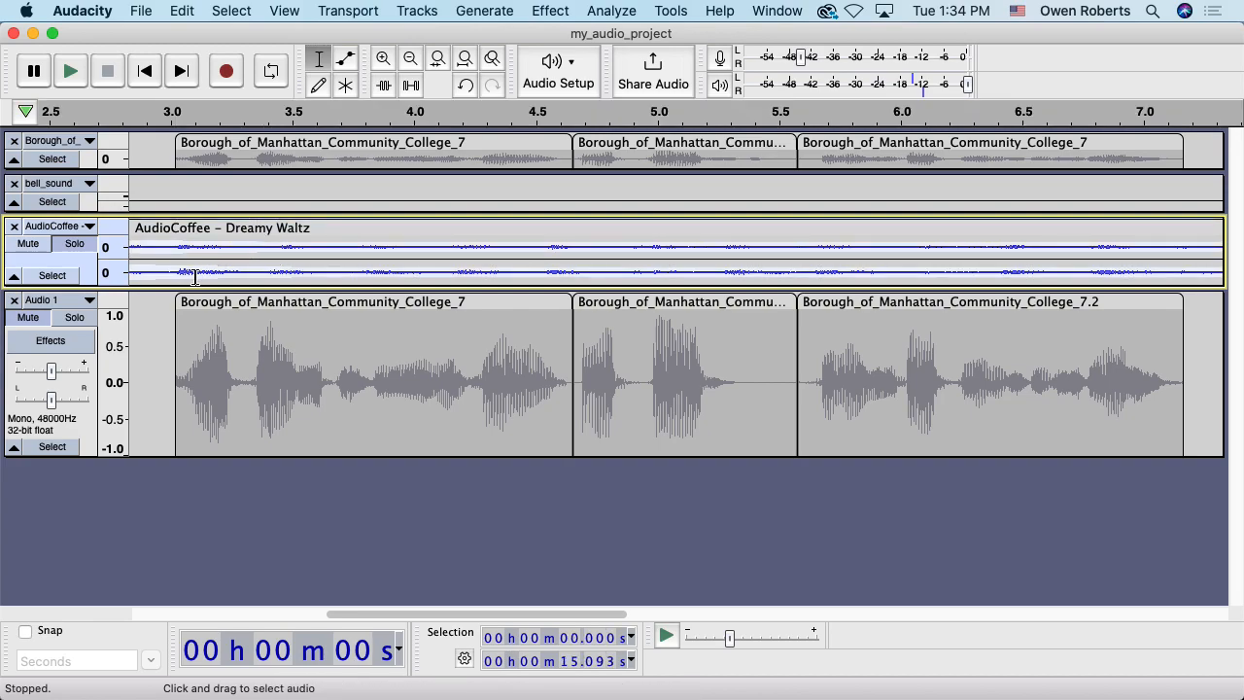
drag(188, 288, 181, 340)
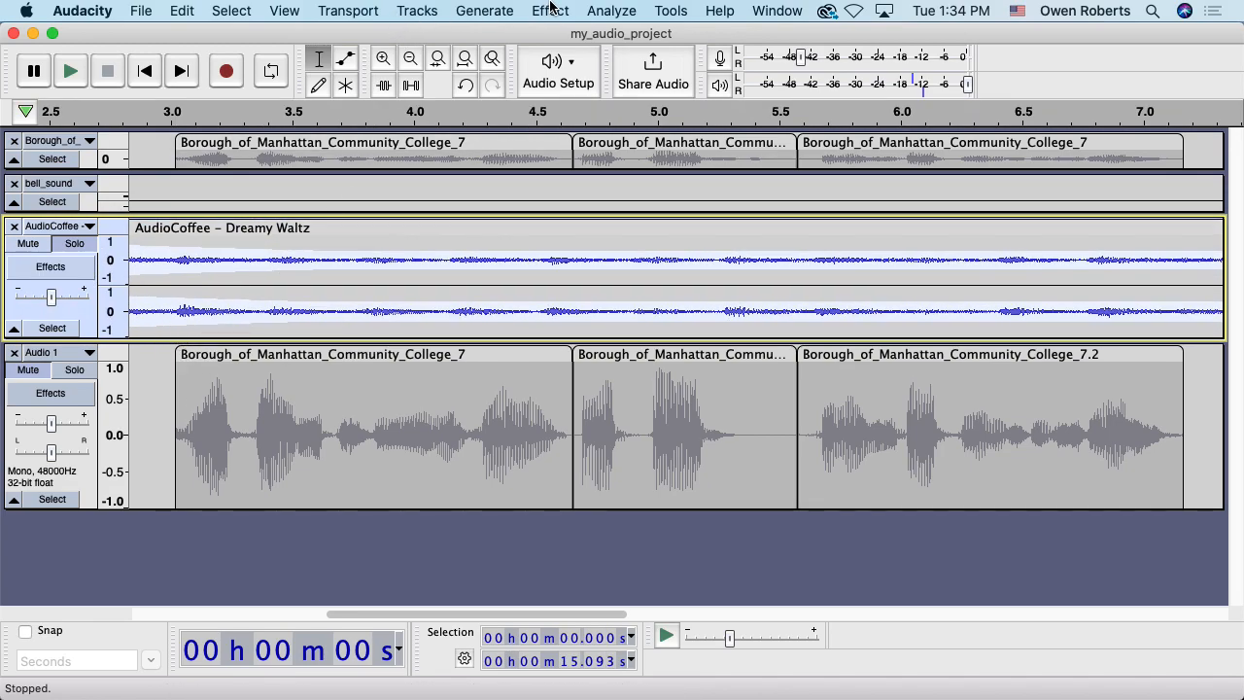
Step: Preview the Distortion effect with the Hard Overdrive type on the Dreamy Waltz clip, and close it without applying
click(550, 11)
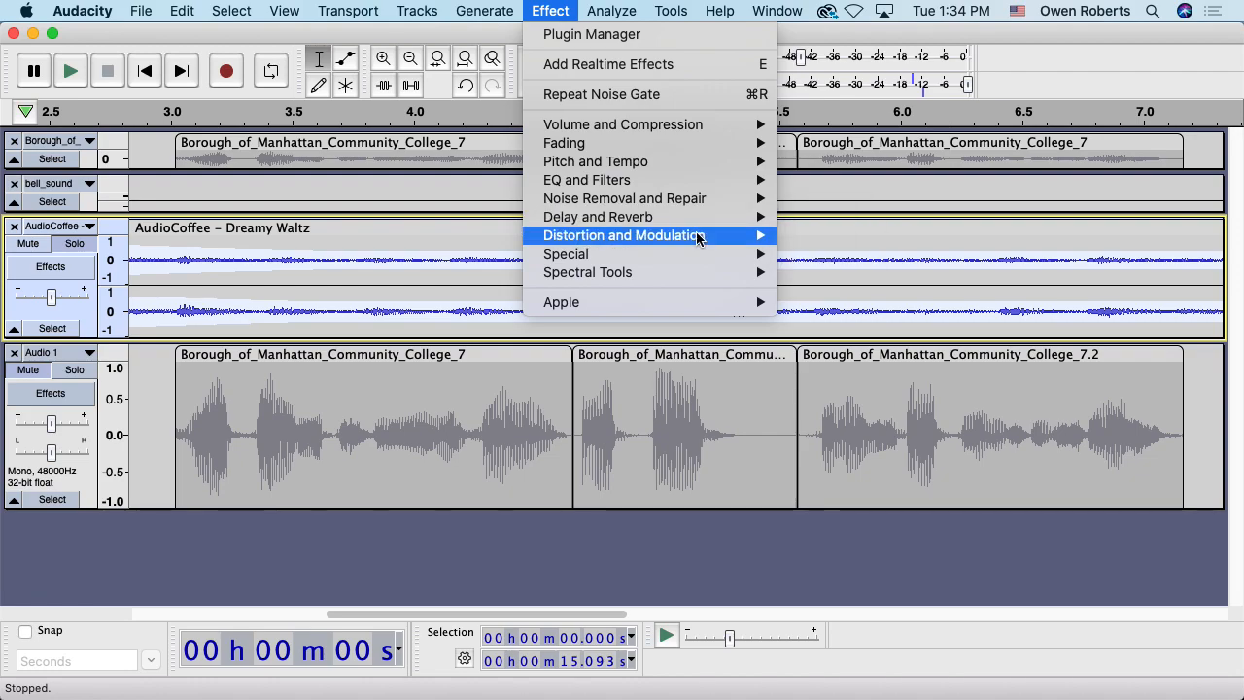
mouse_move(743, 239)
click(833, 235)
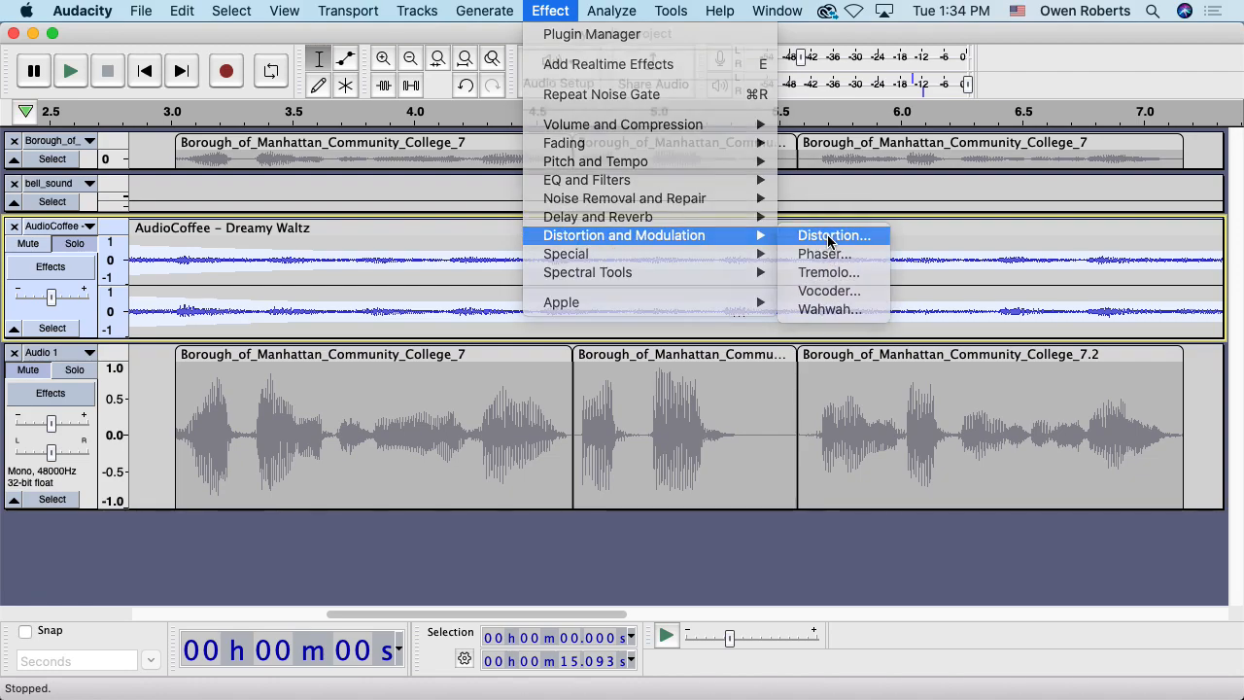
drag(667, 204, 856, 107)
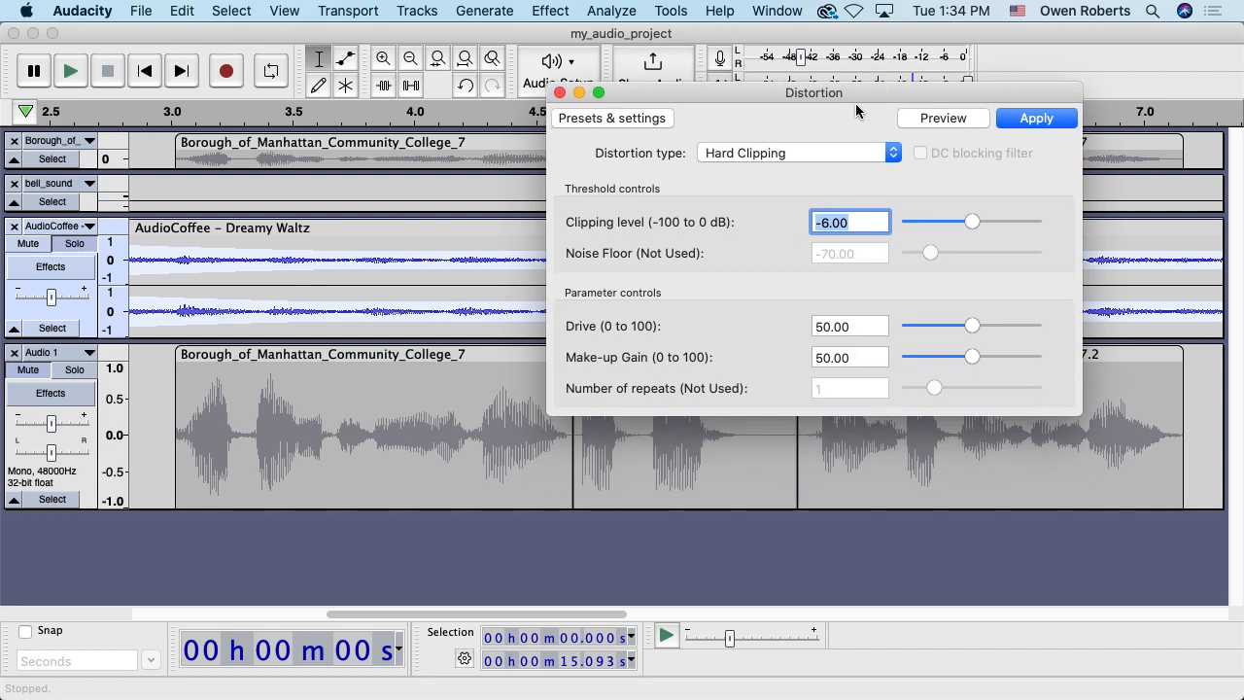
click(833, 153)
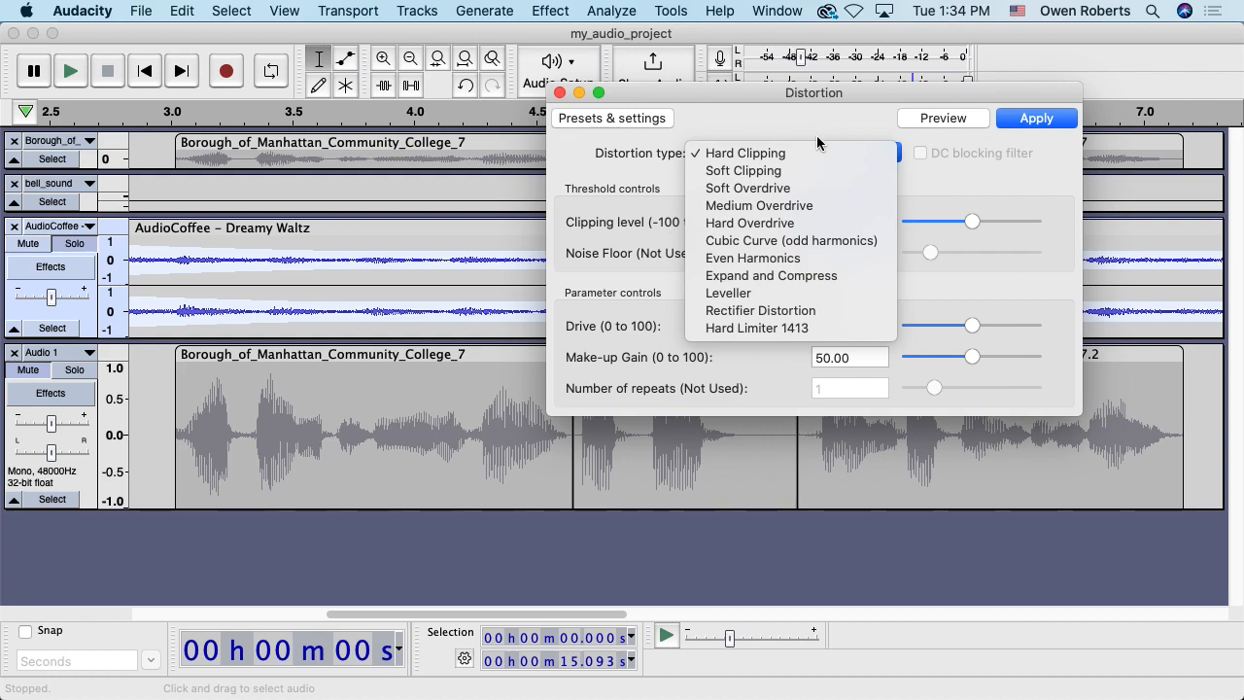
click(799, 222)
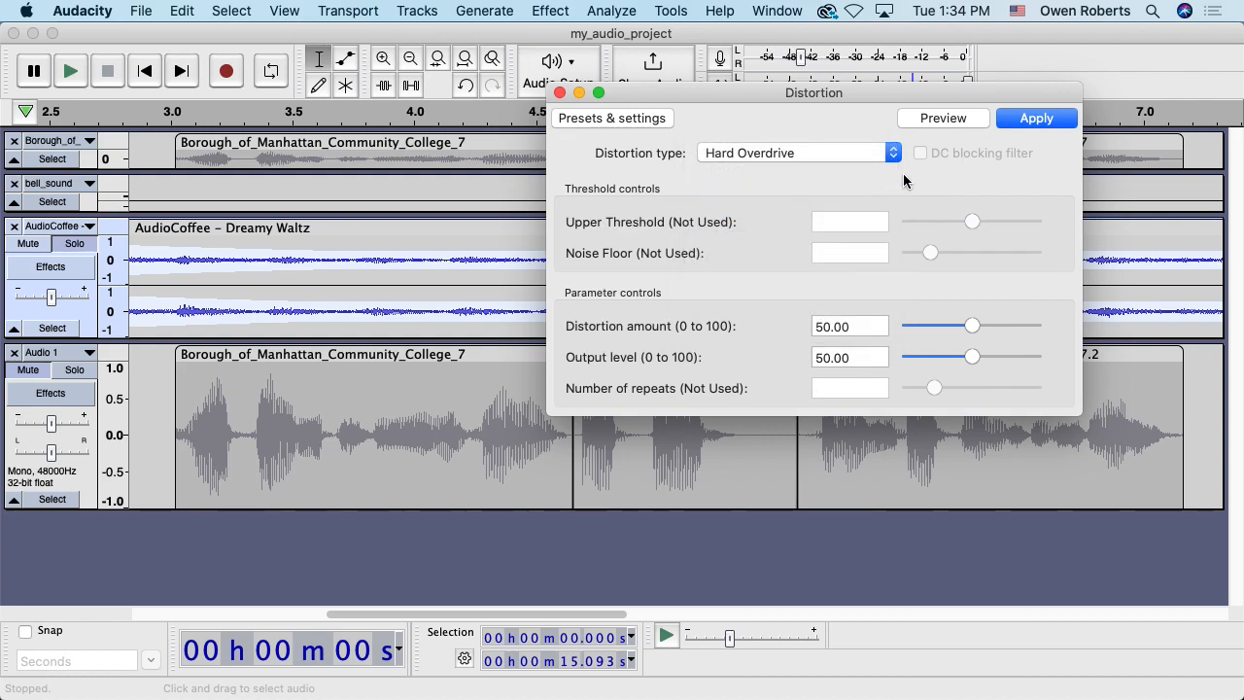
click(940, 120)
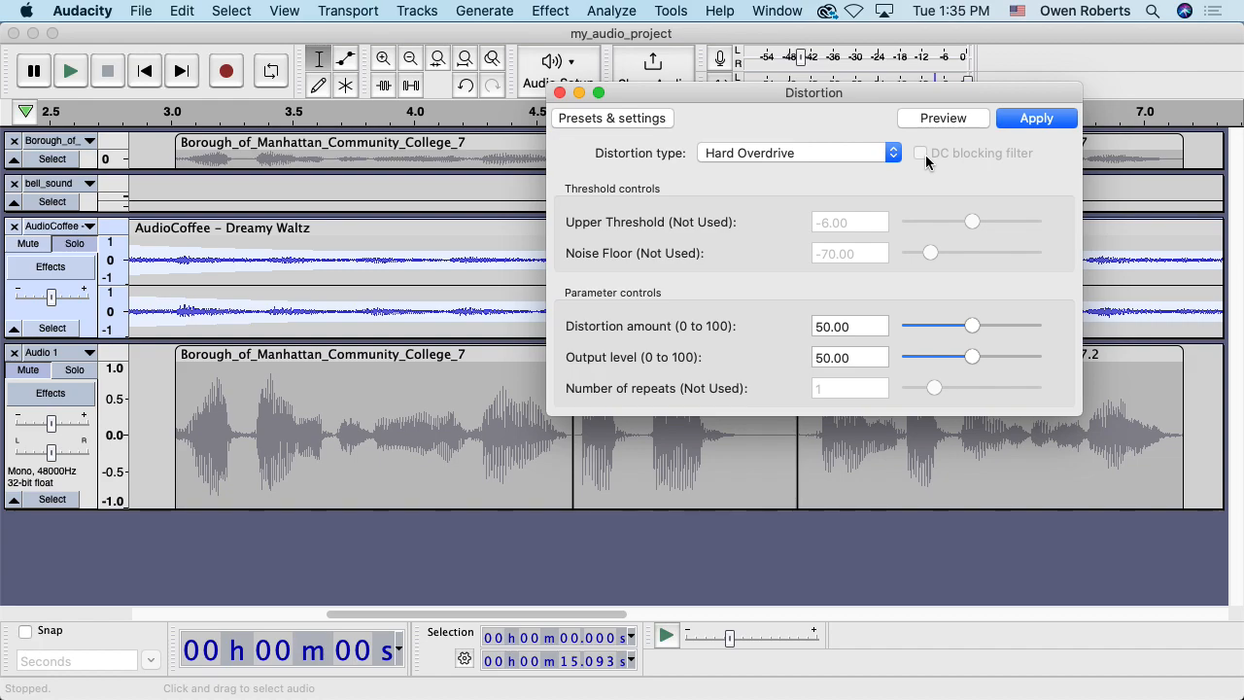
click(845, 156)
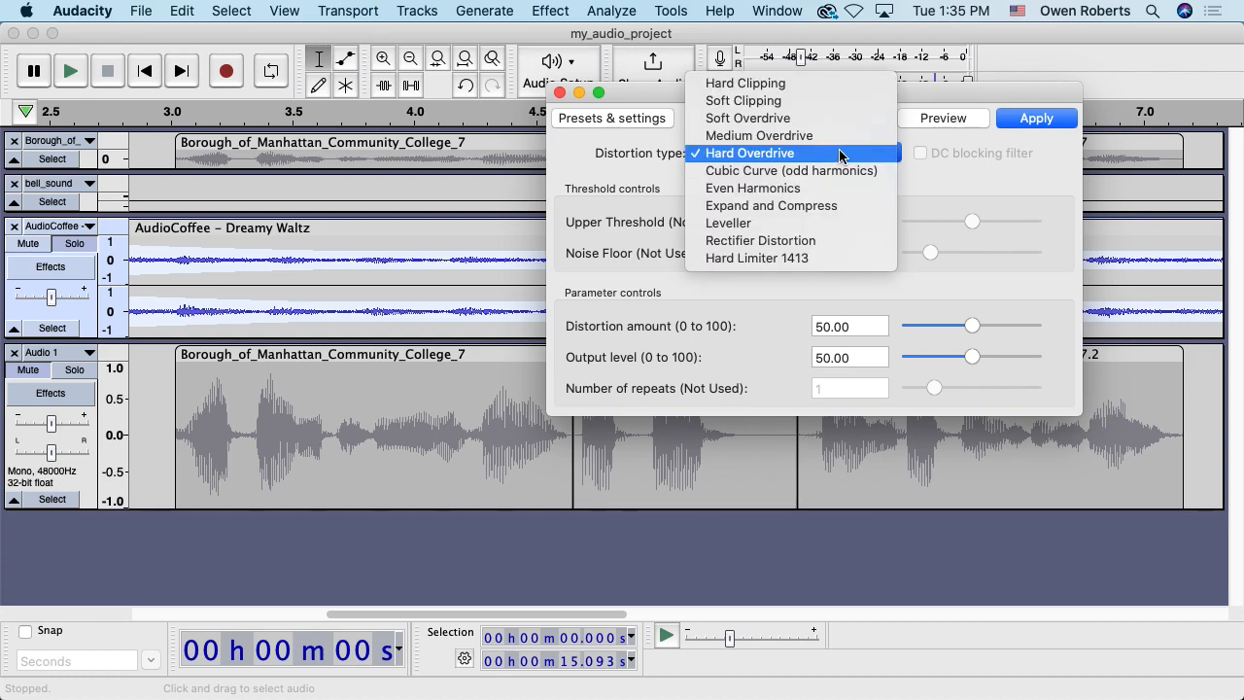
click(918, 165)
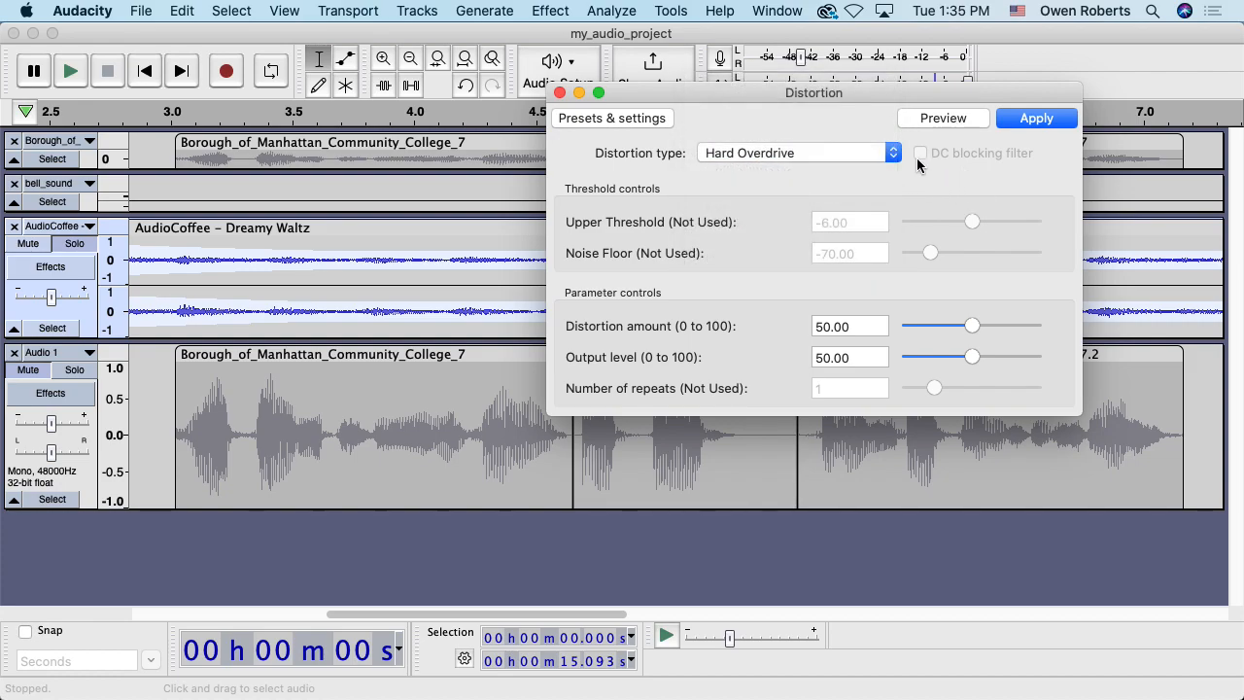
click(559, 92)
click(550, 11)
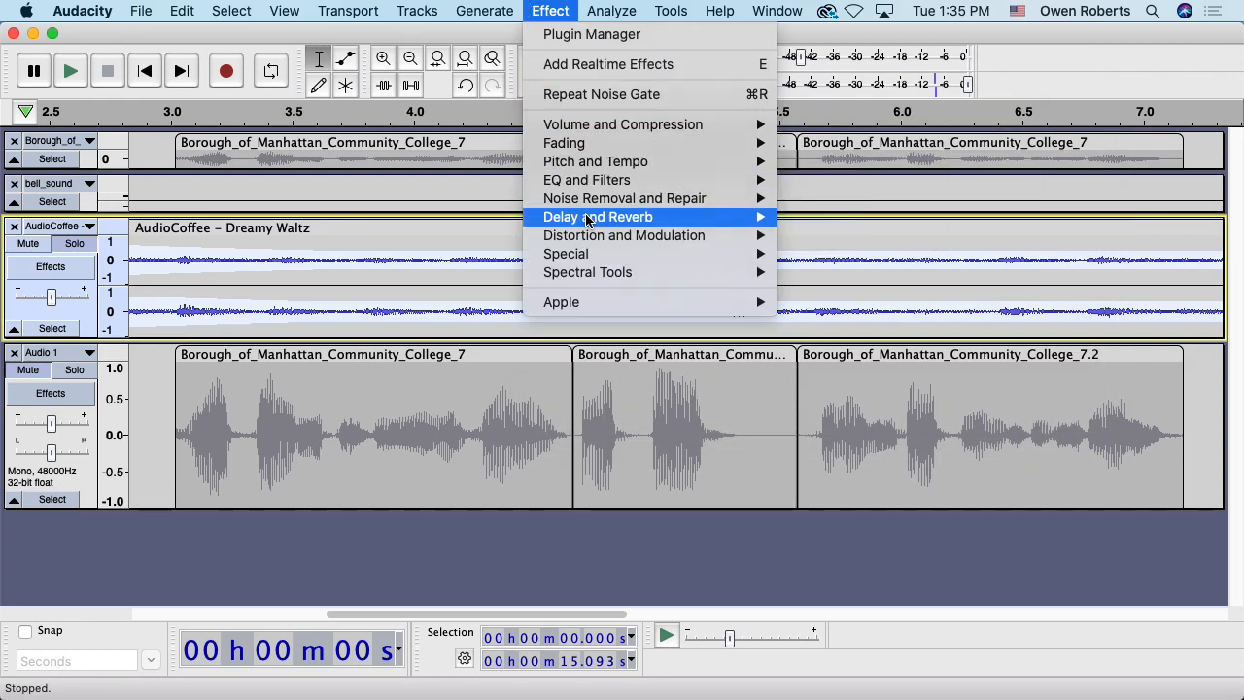
mouse_move(622, 281)
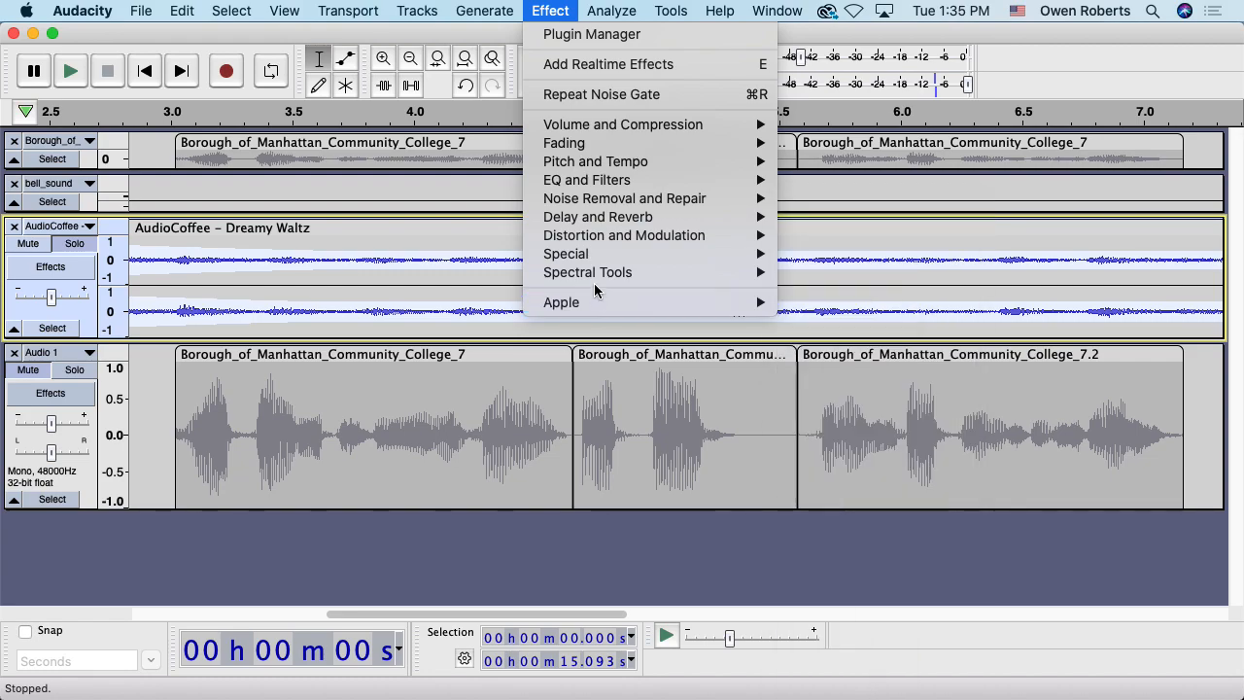
mouse_move(600, 260)
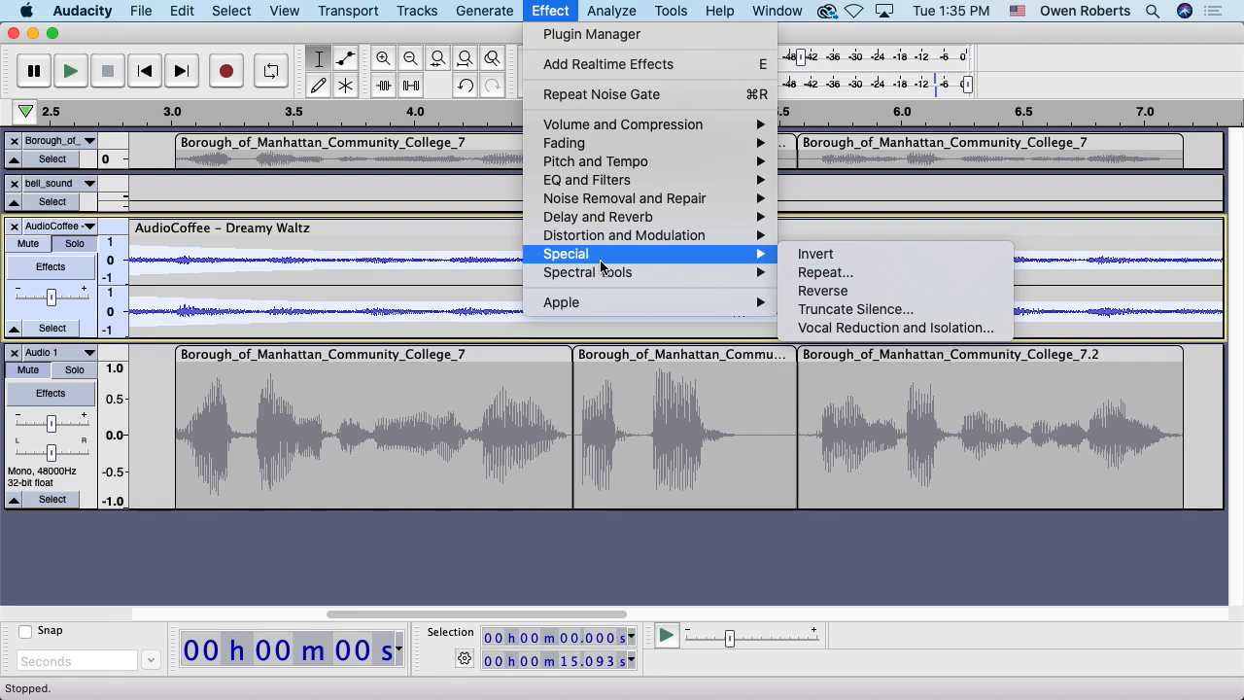
mouse_move(694, 129)
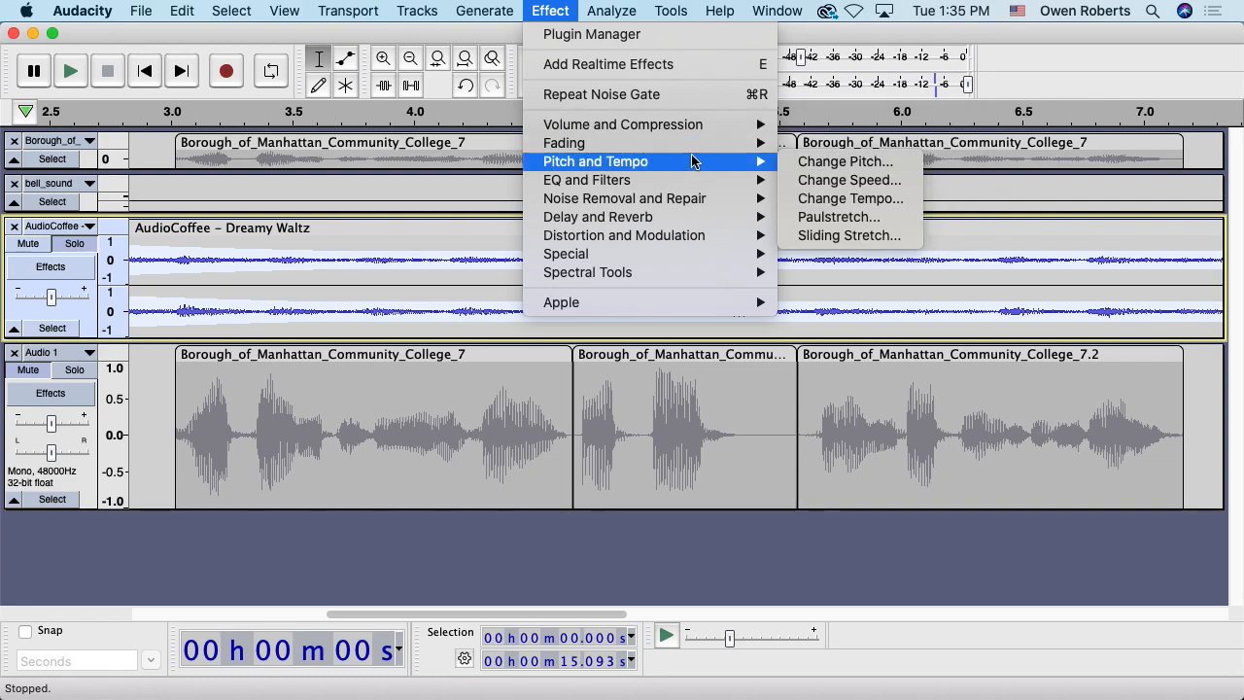
mouse_move(688, 183)
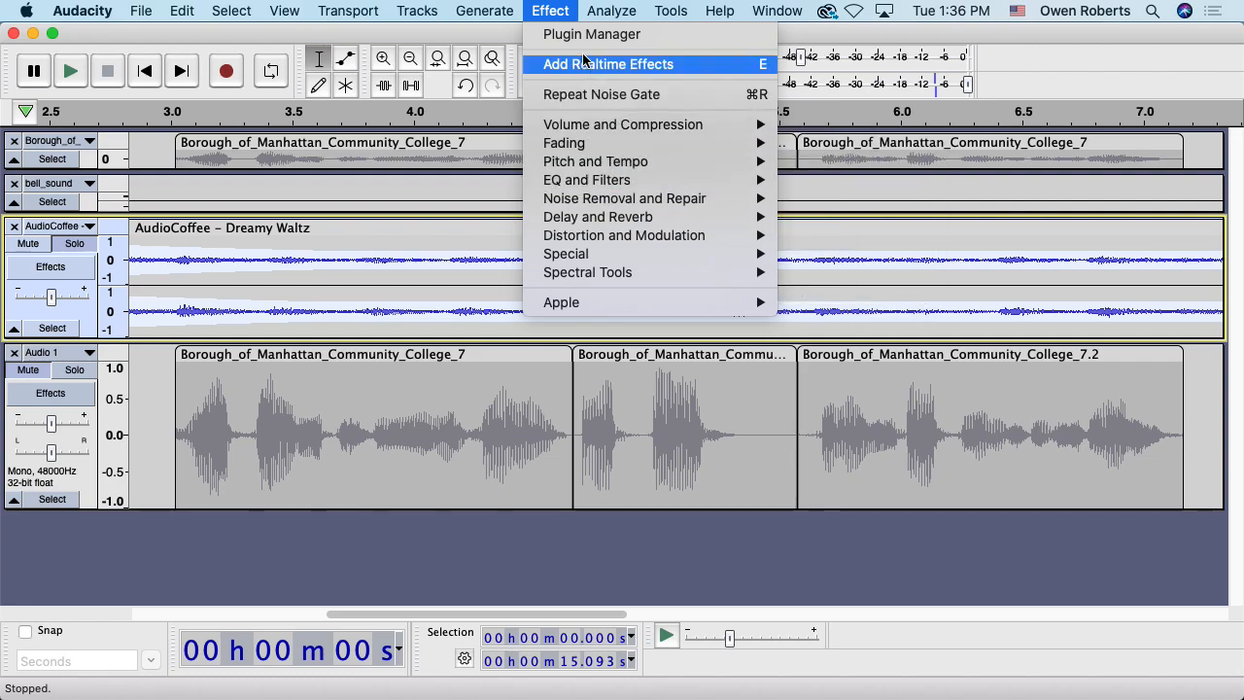
click(560, 14)
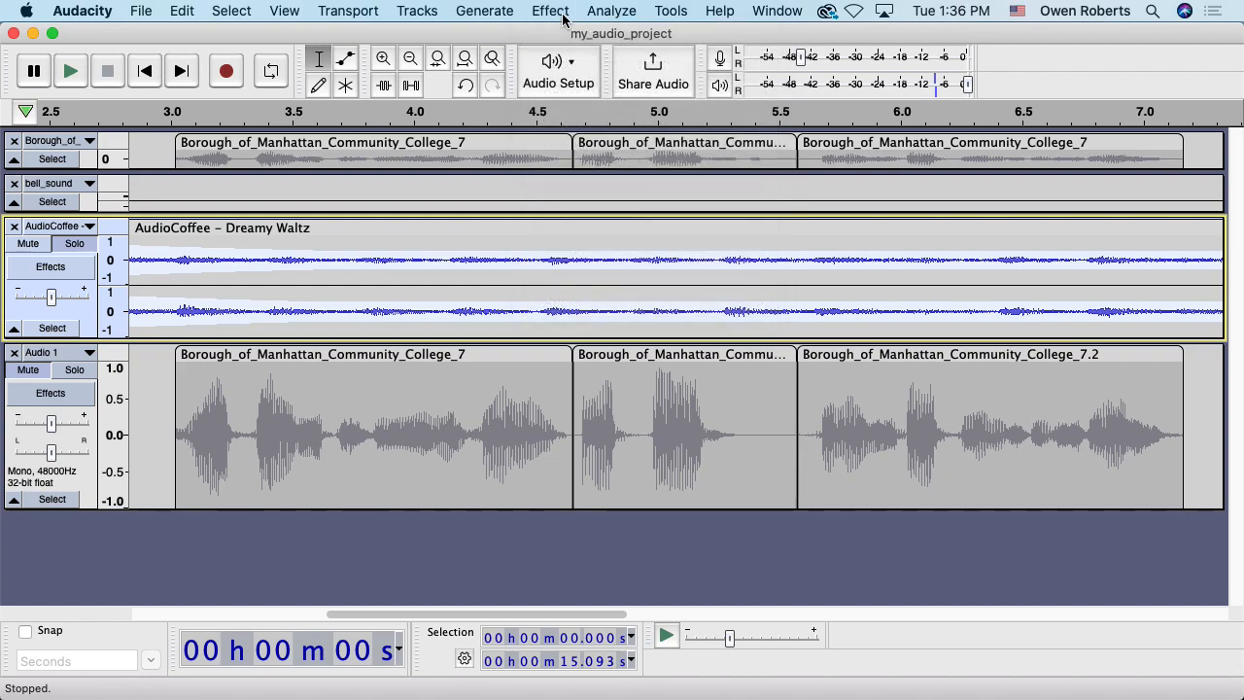